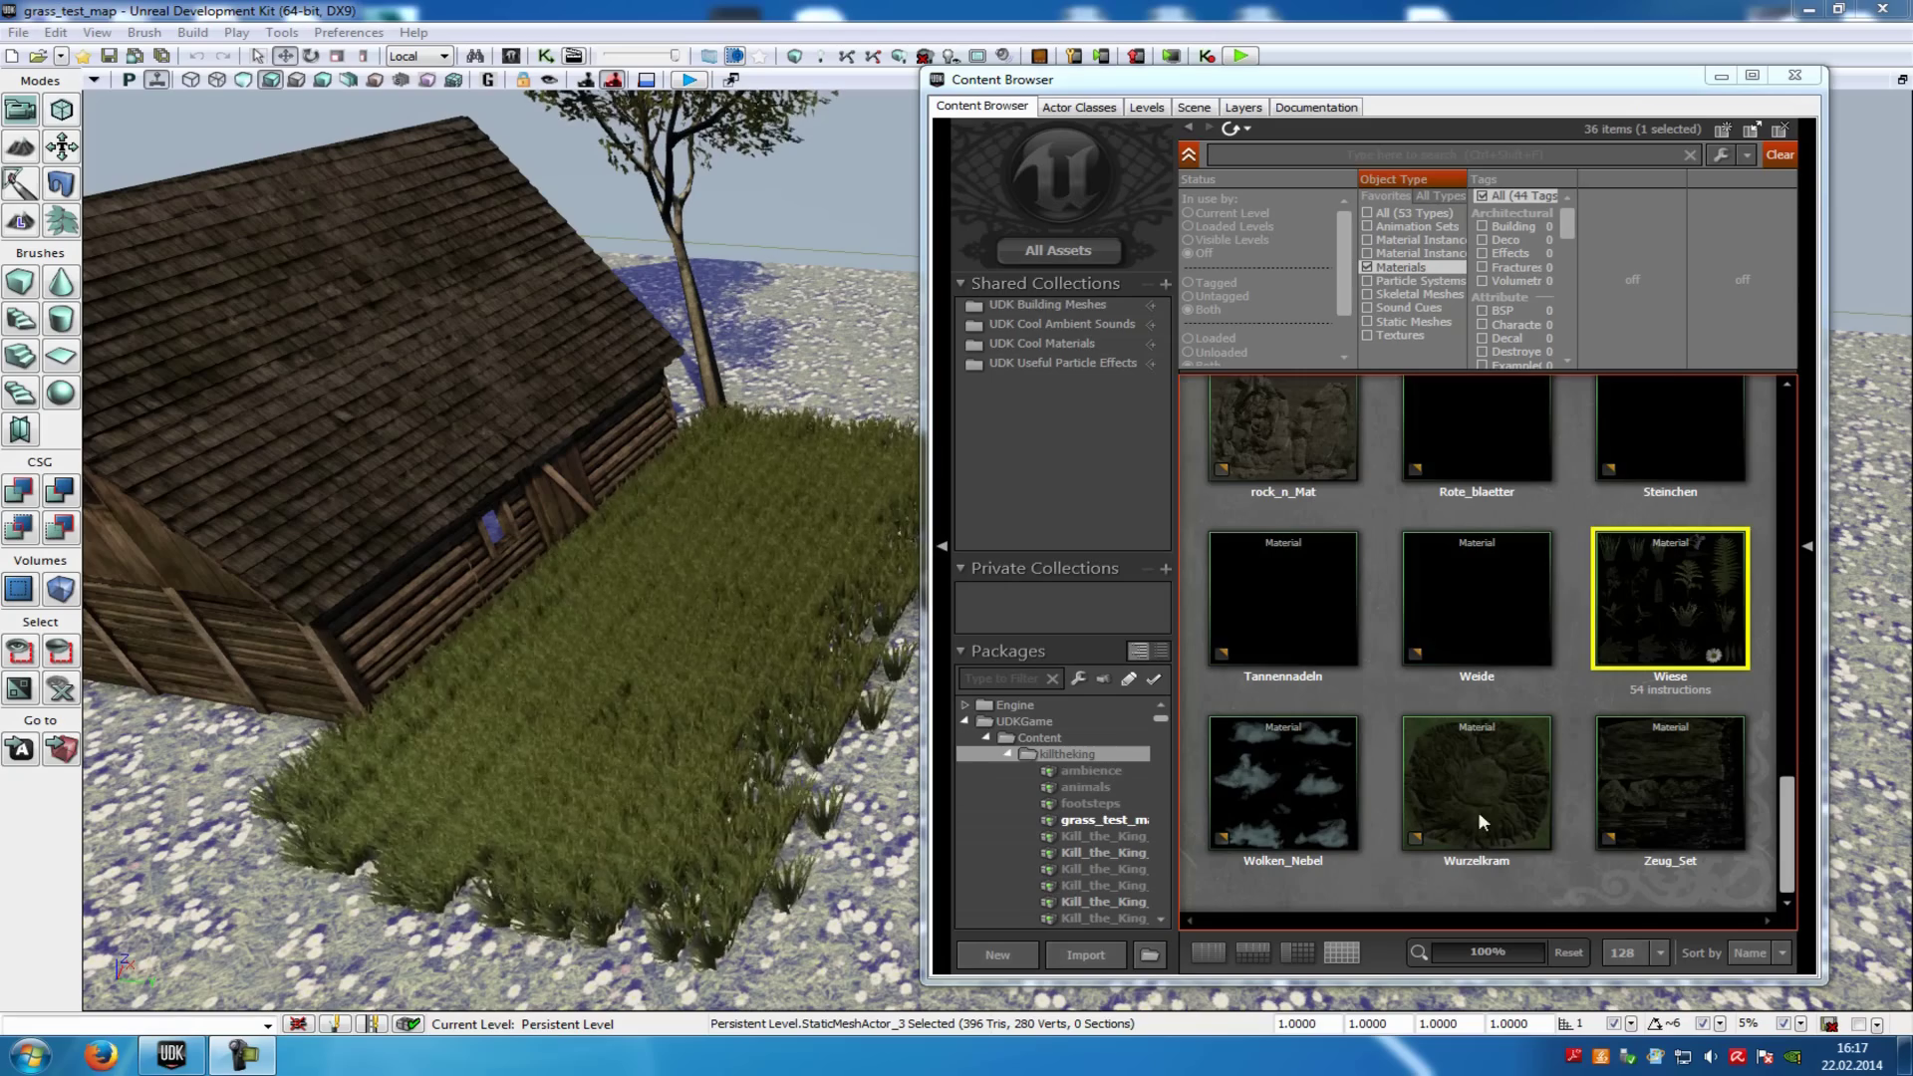
Play-test the level from the grass patch, walk around the grass and the log hut, and end the preview
right_click(853, 954)
click(899, 933)
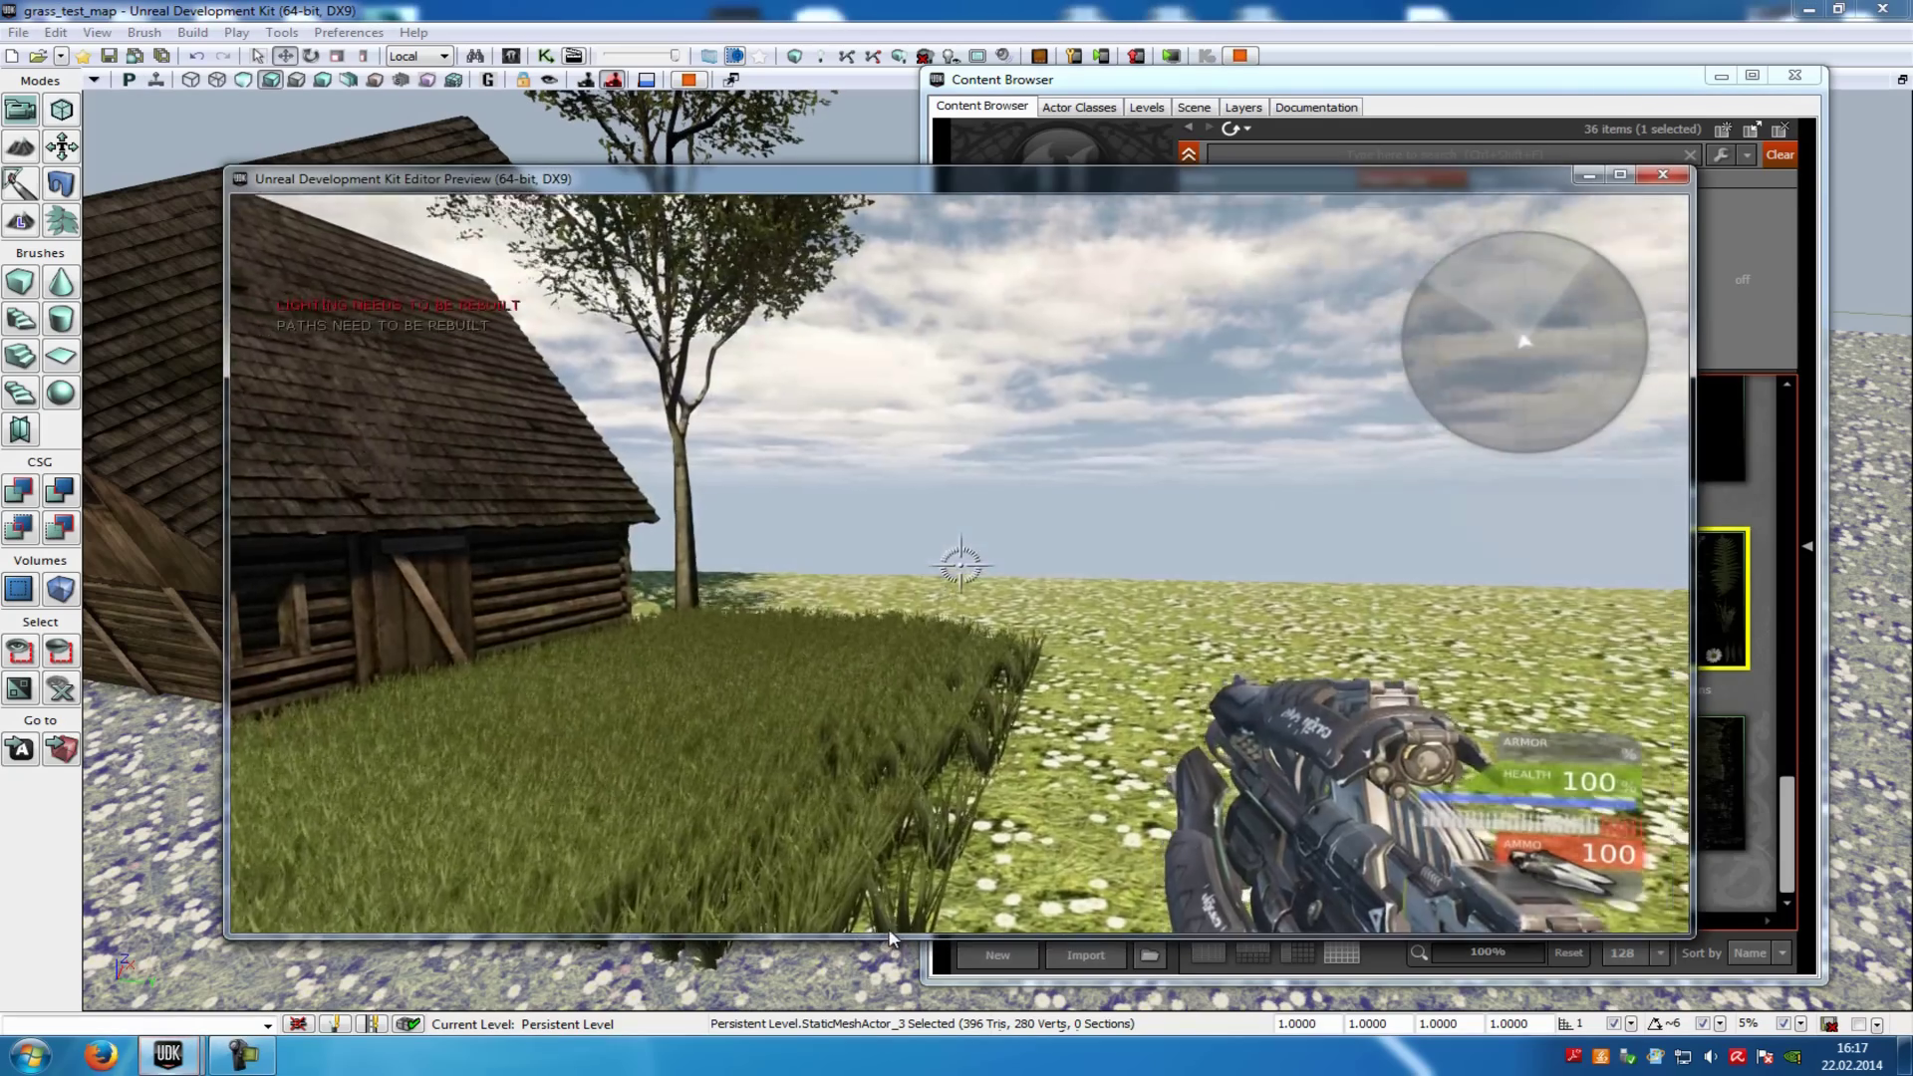
key(w)
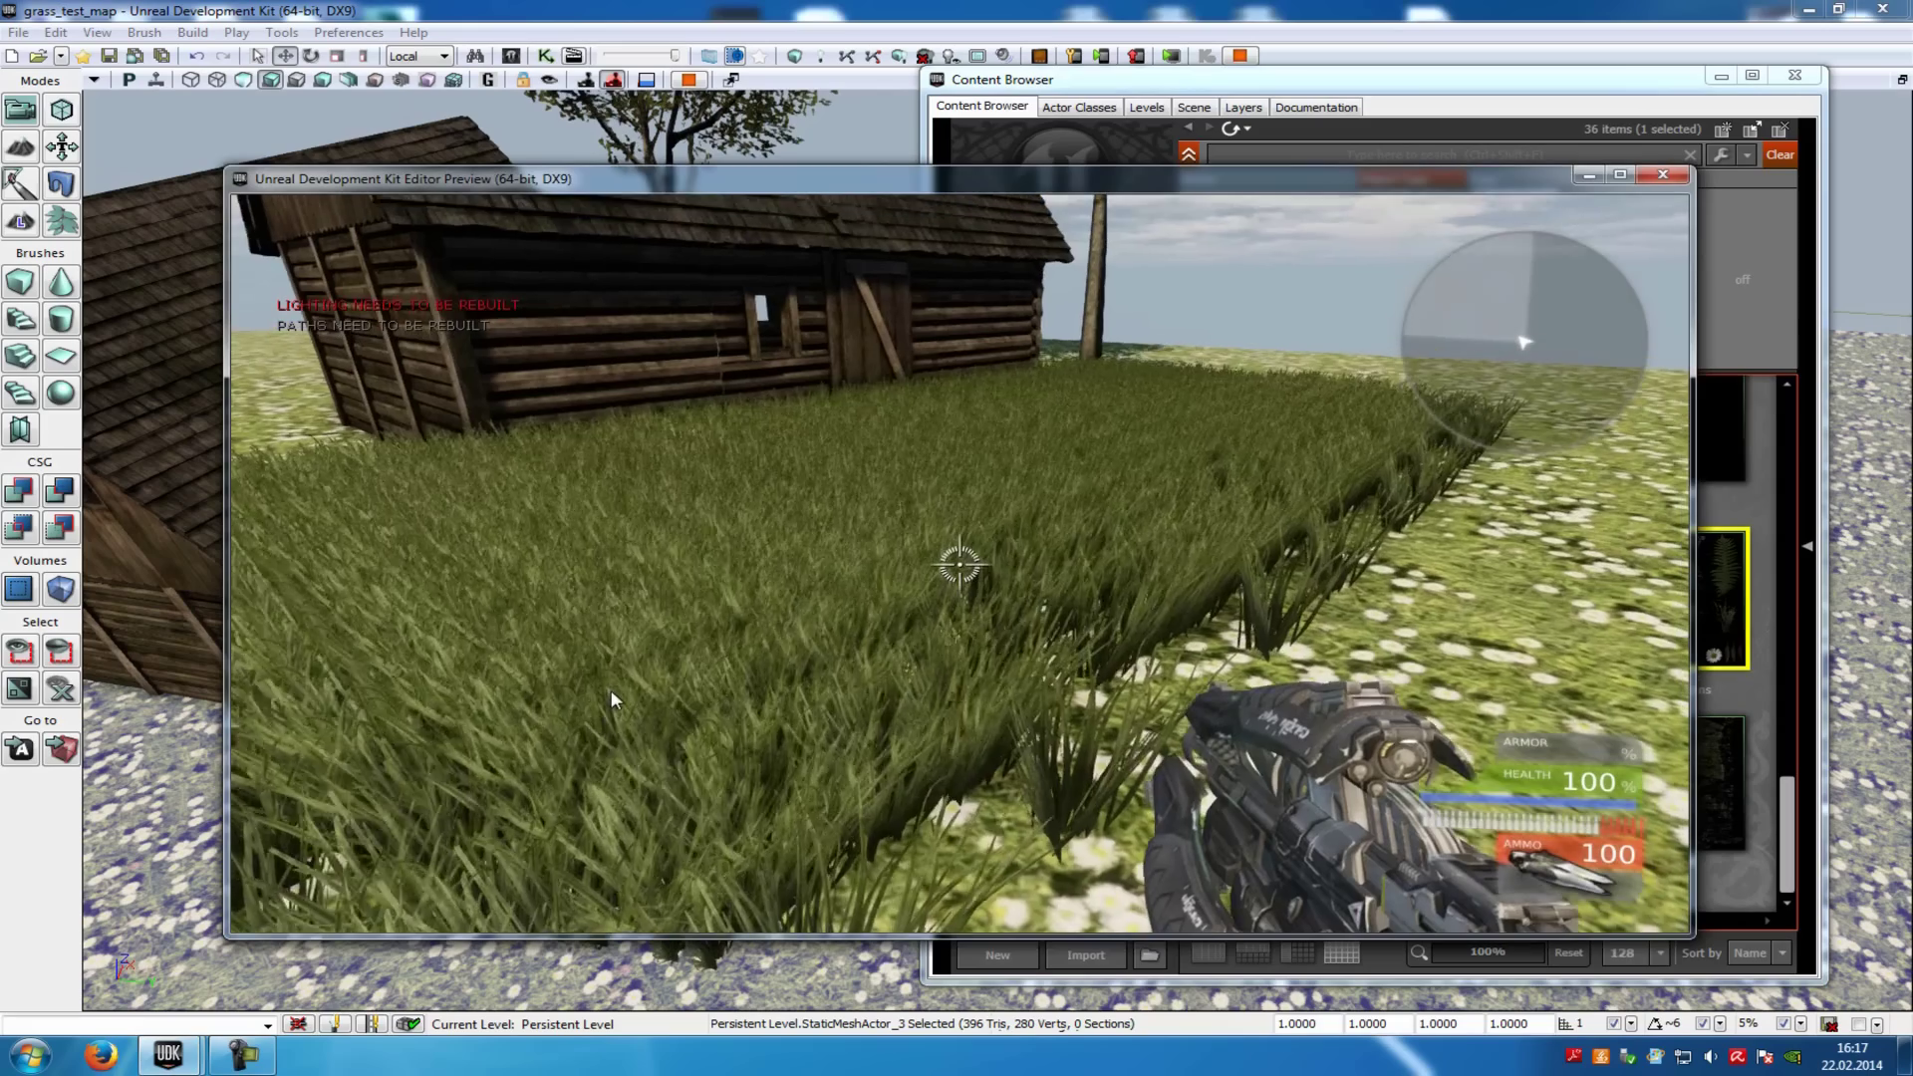
key(s)
key(w)
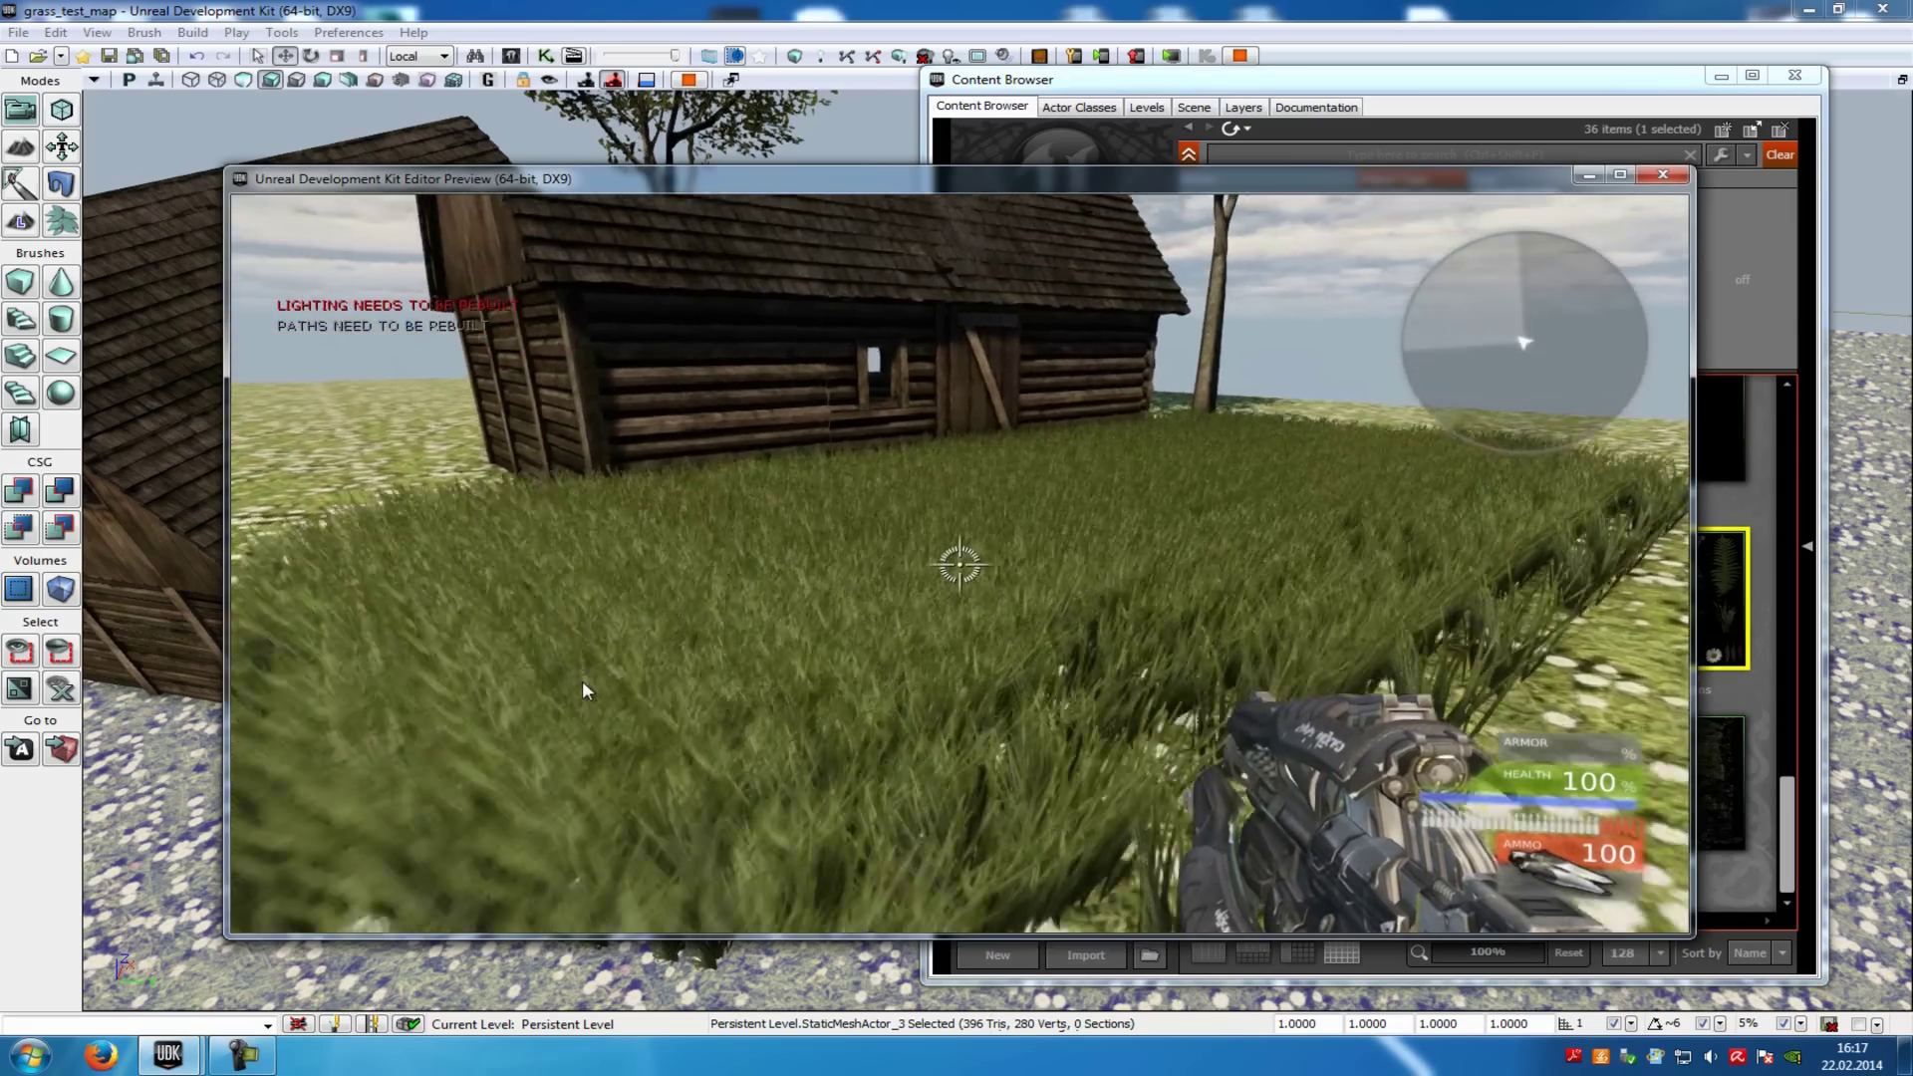
key(w)
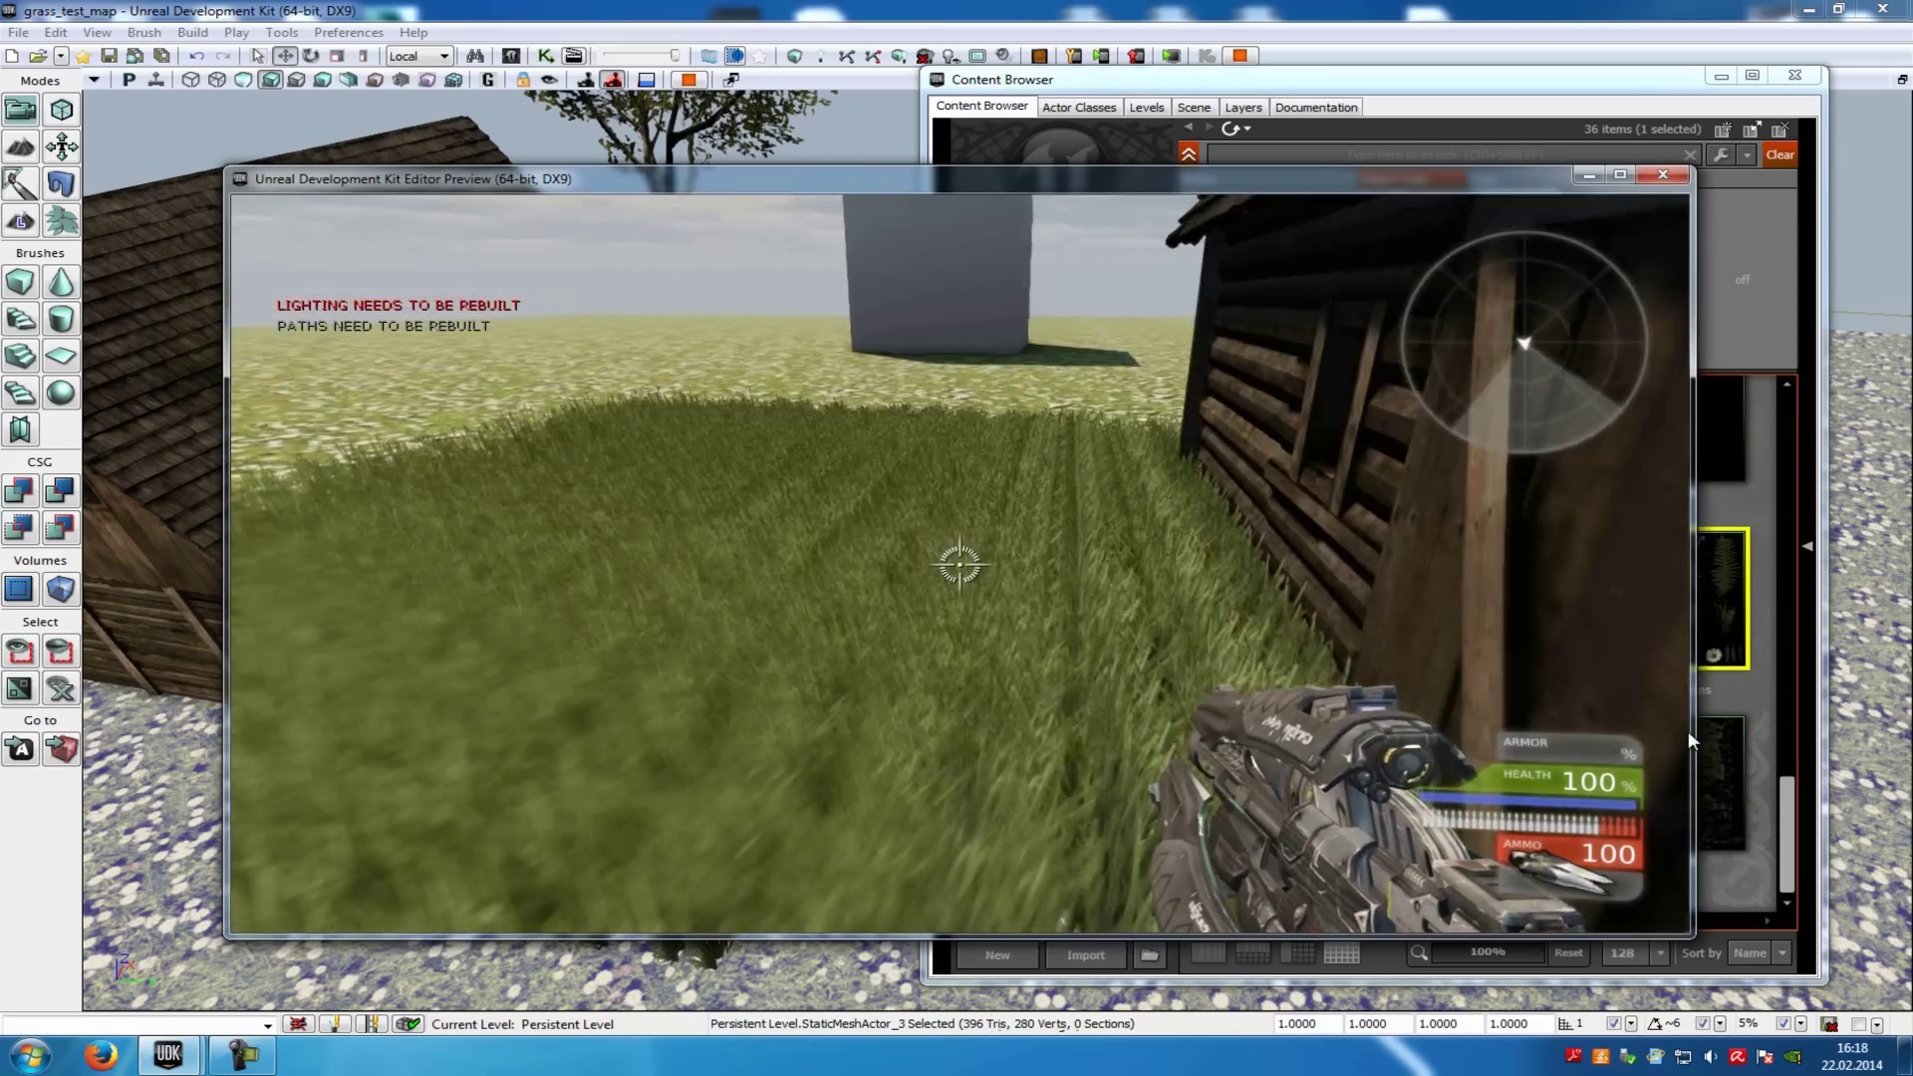
key(s)
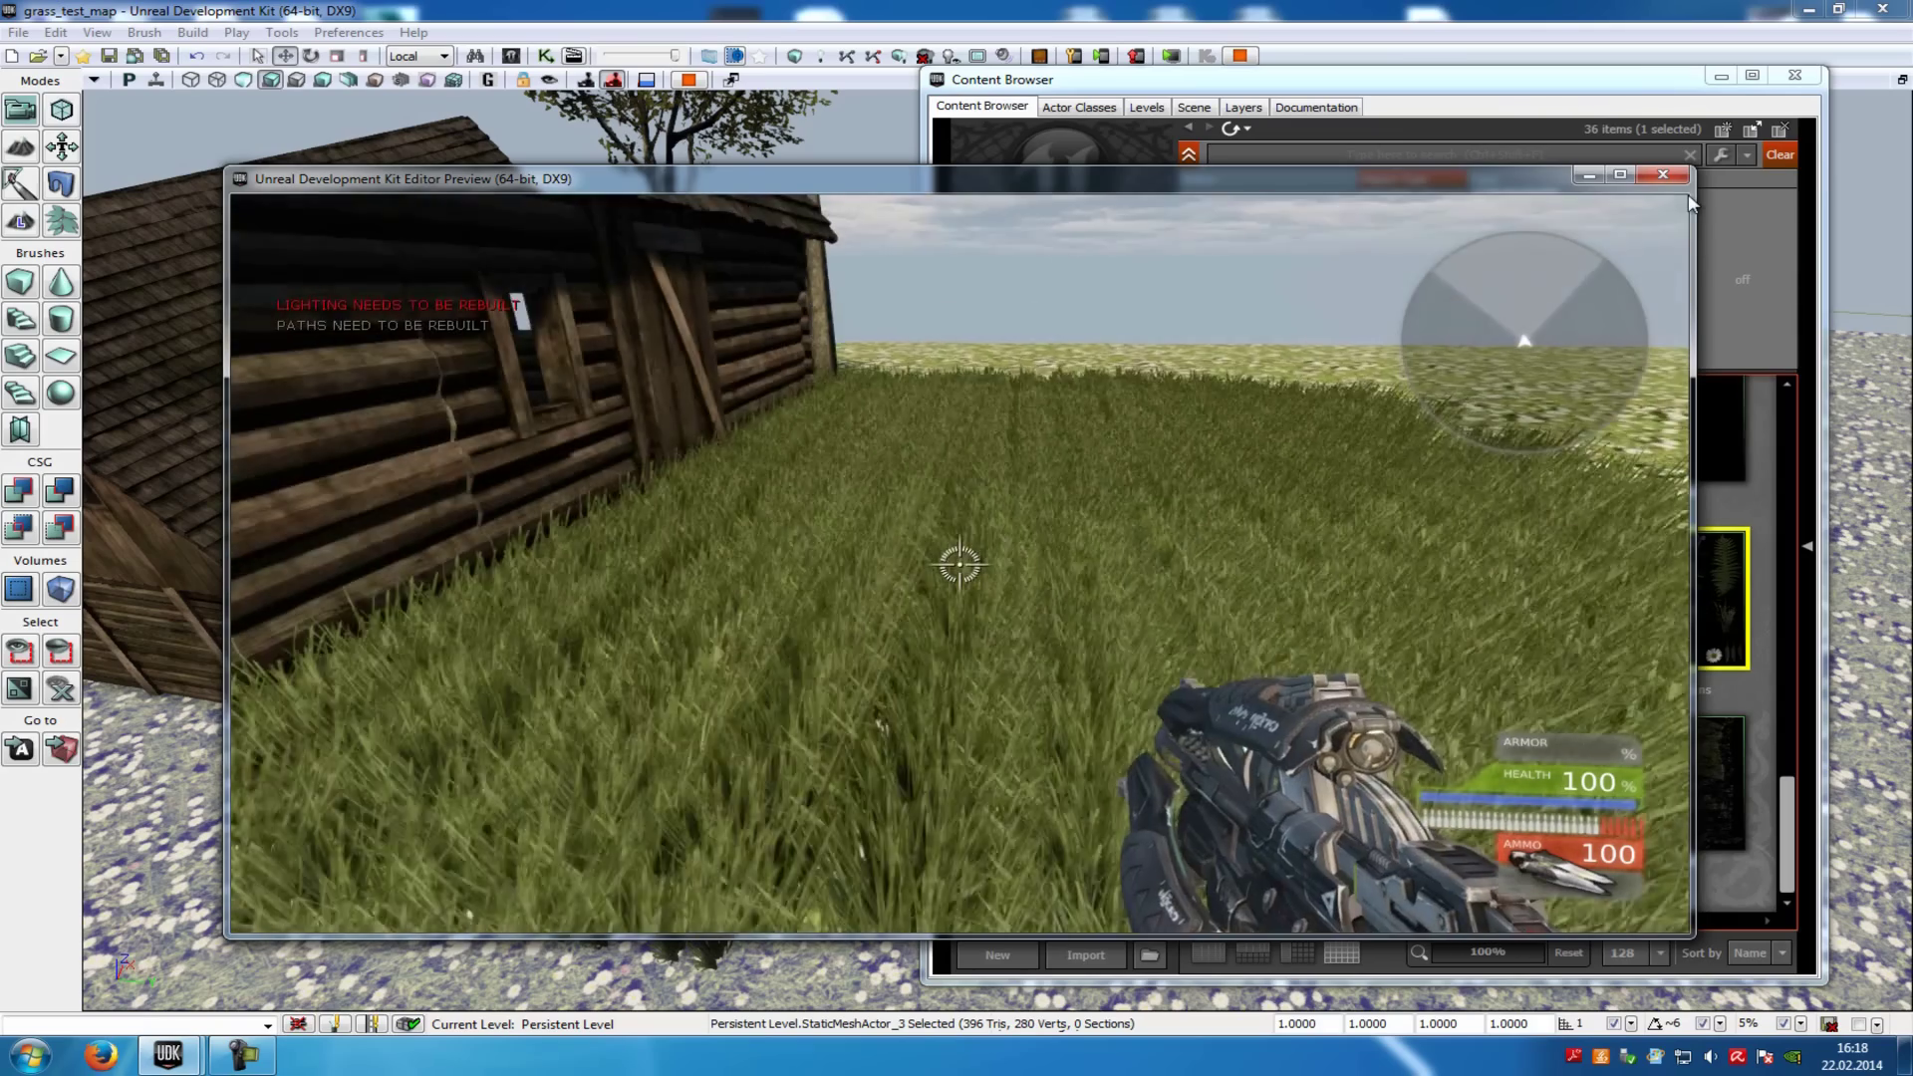
key(Escape)
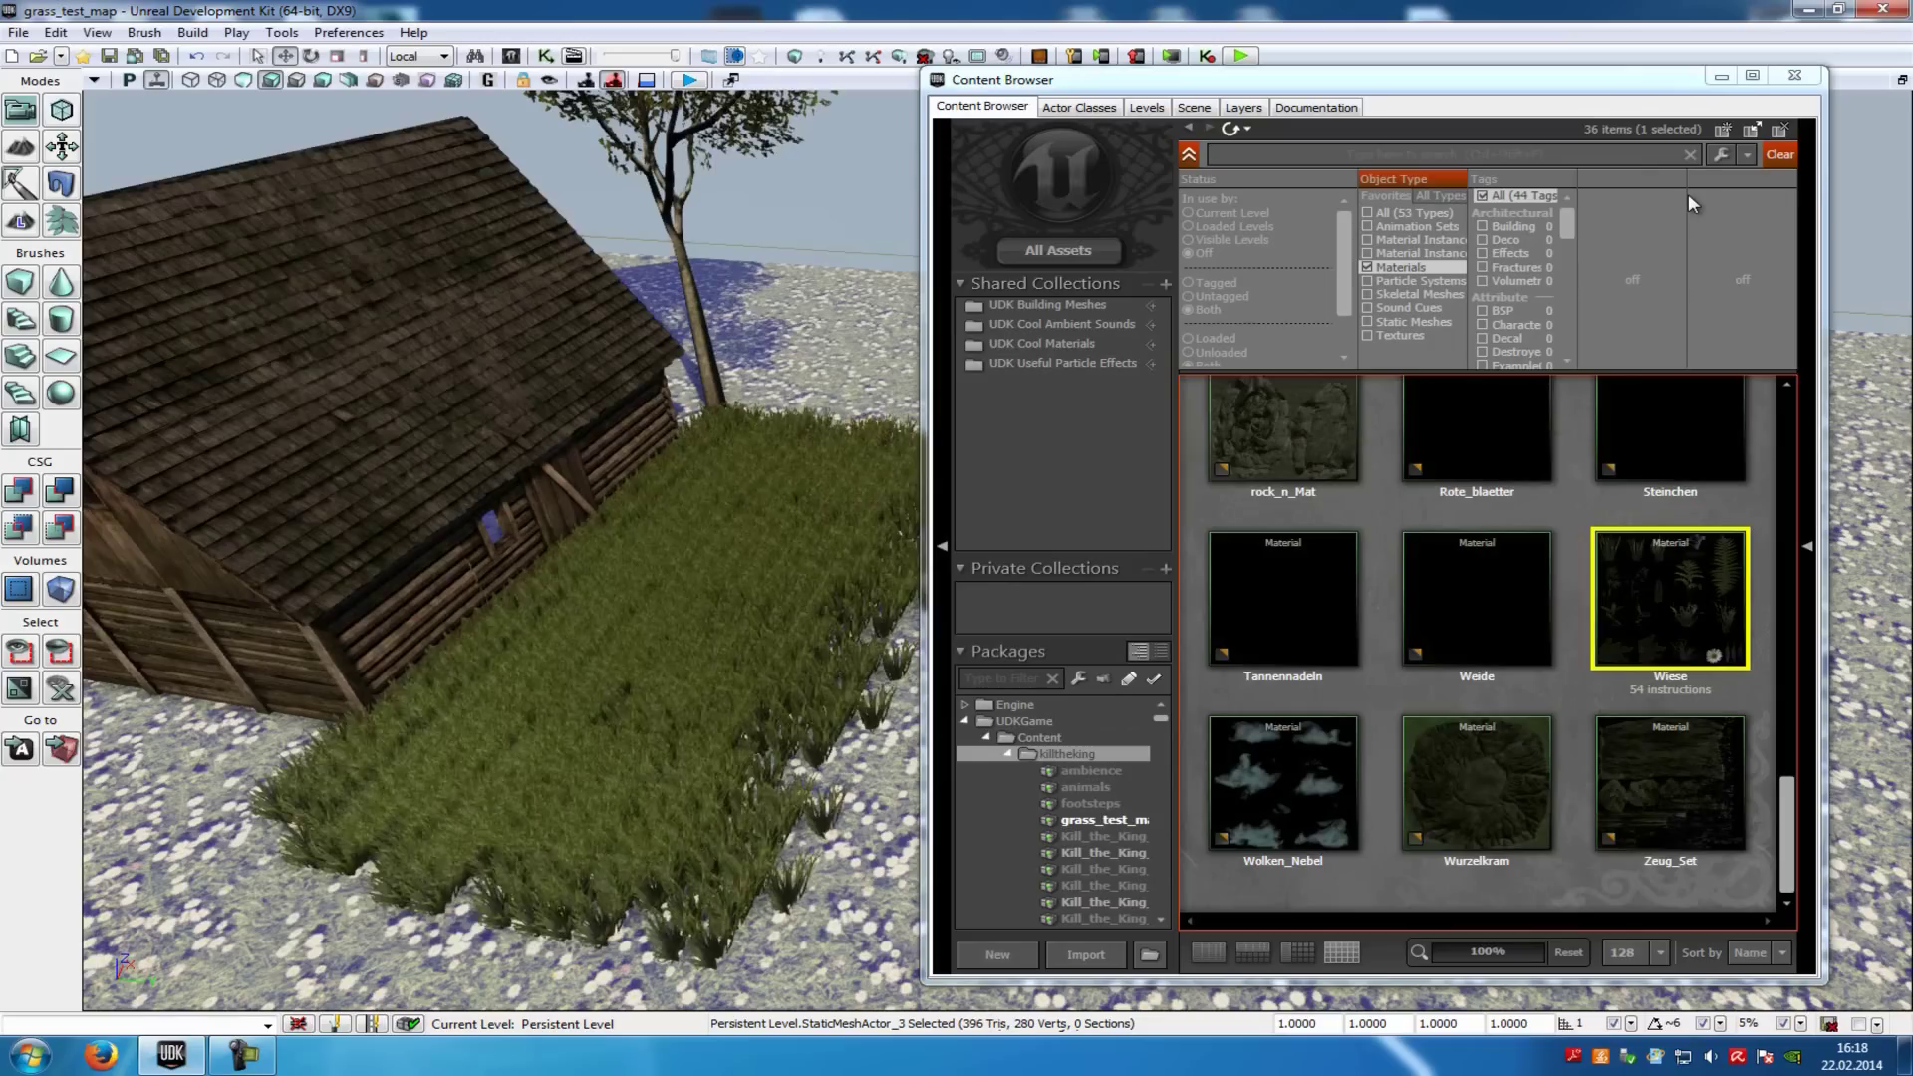
Open the Wiese material for editing and locate the nodes feeding its WorldPositionOffset input
click(1680, 580)
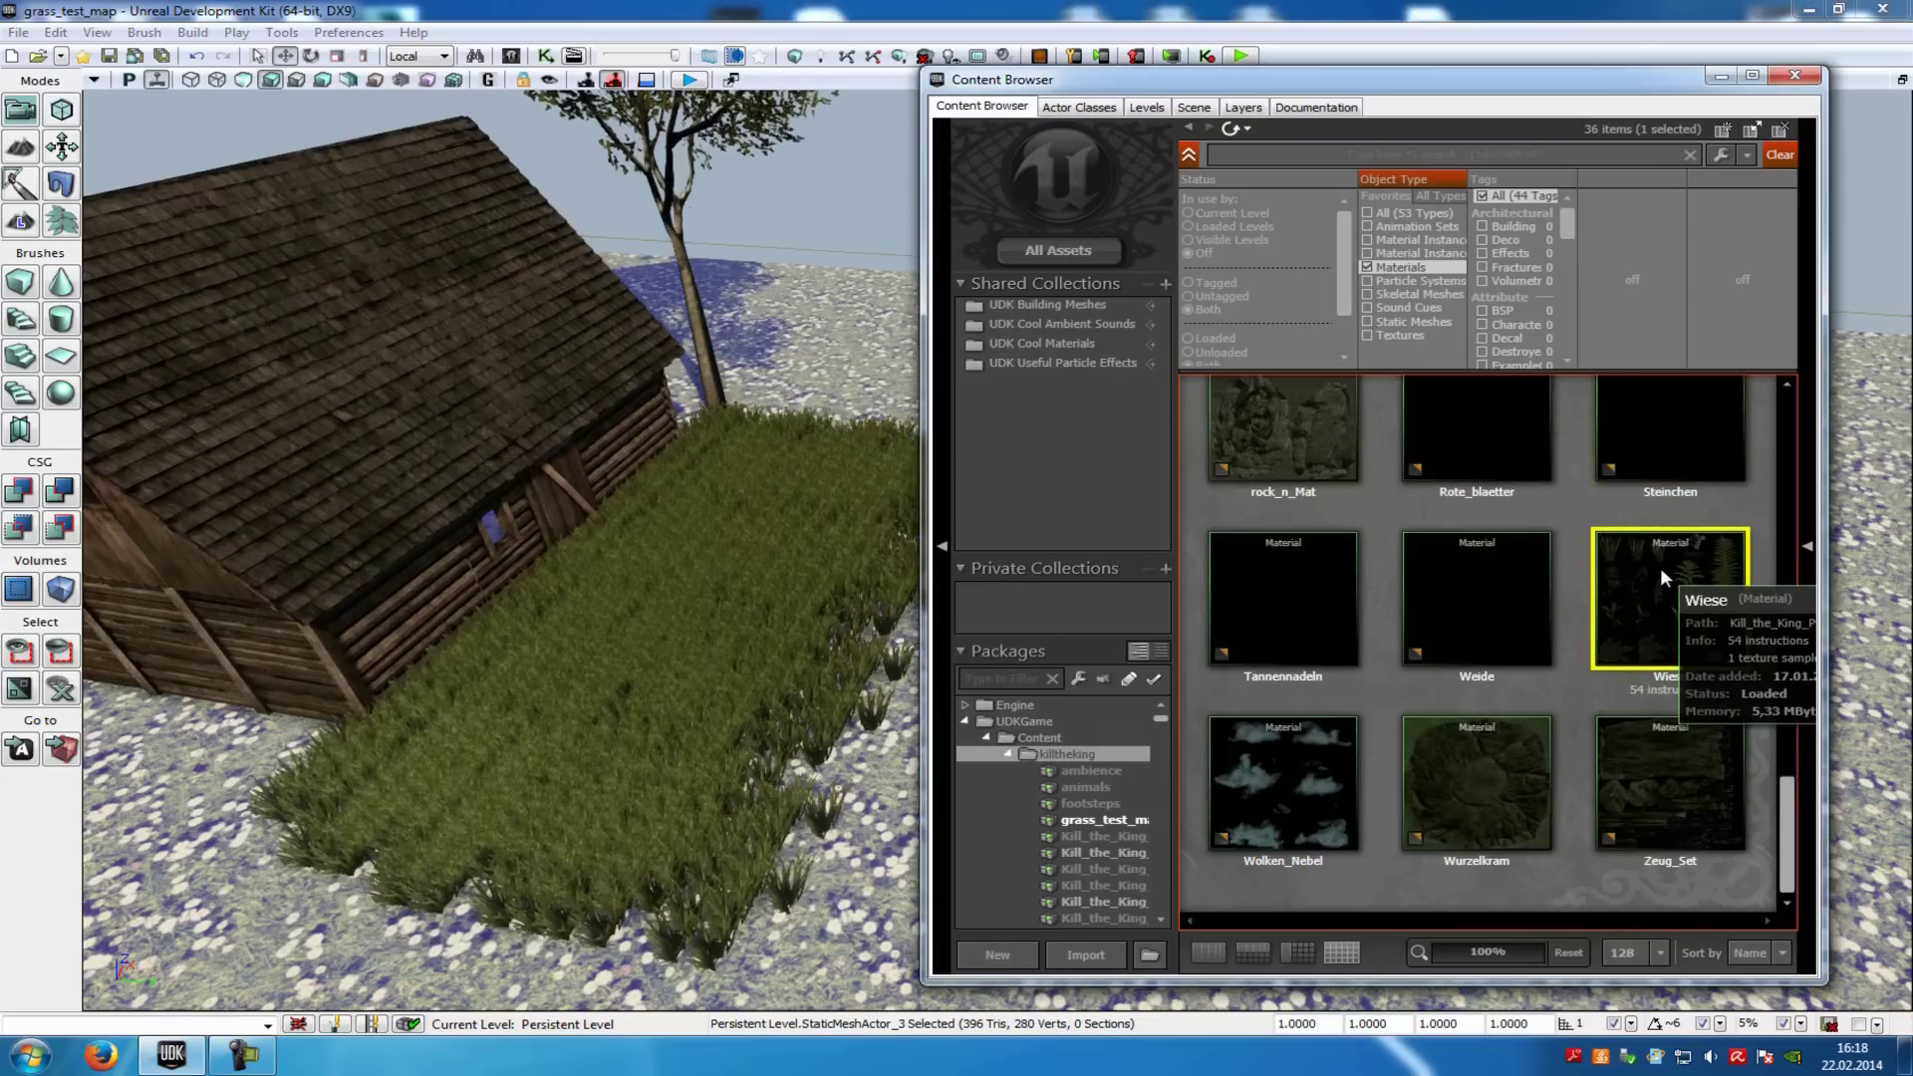
double_click(1661, 571)
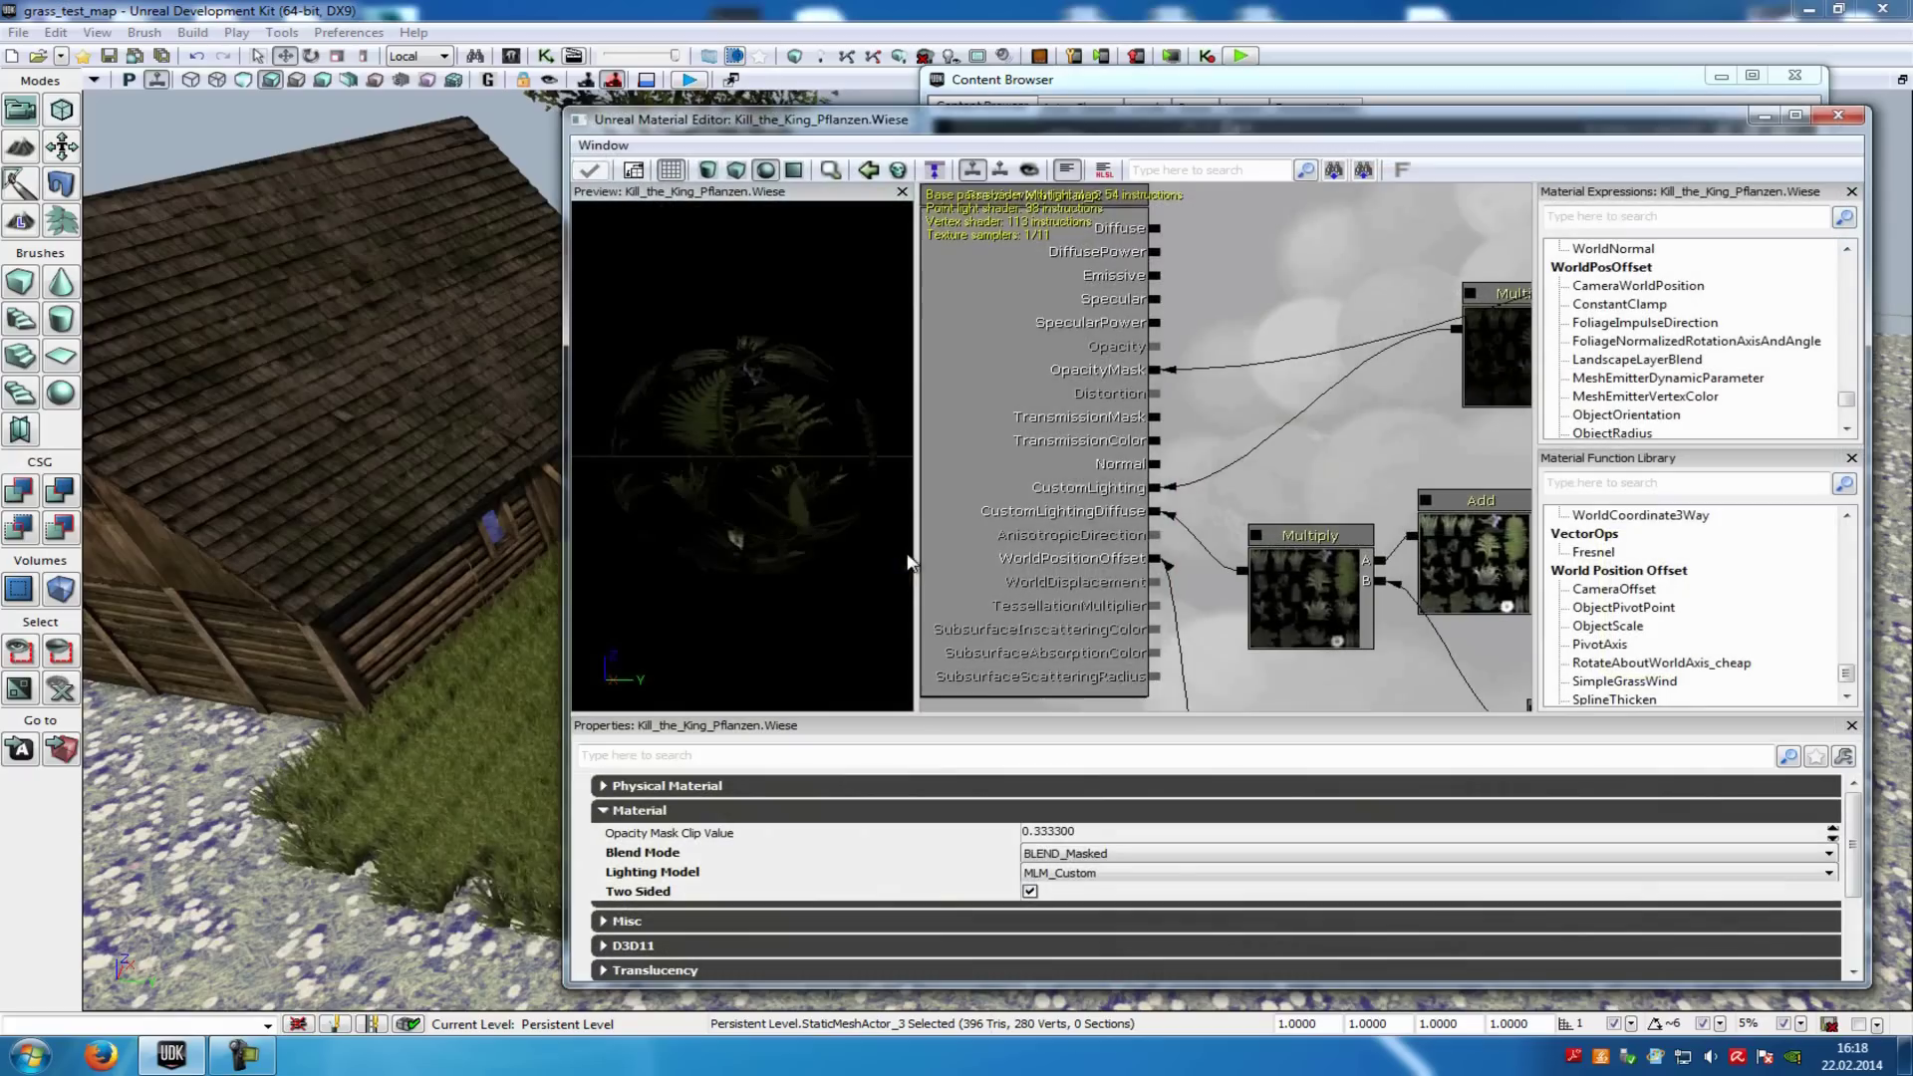
drag(1458, 415, 1182, 413)
scroll(1181, 412, down, 8)
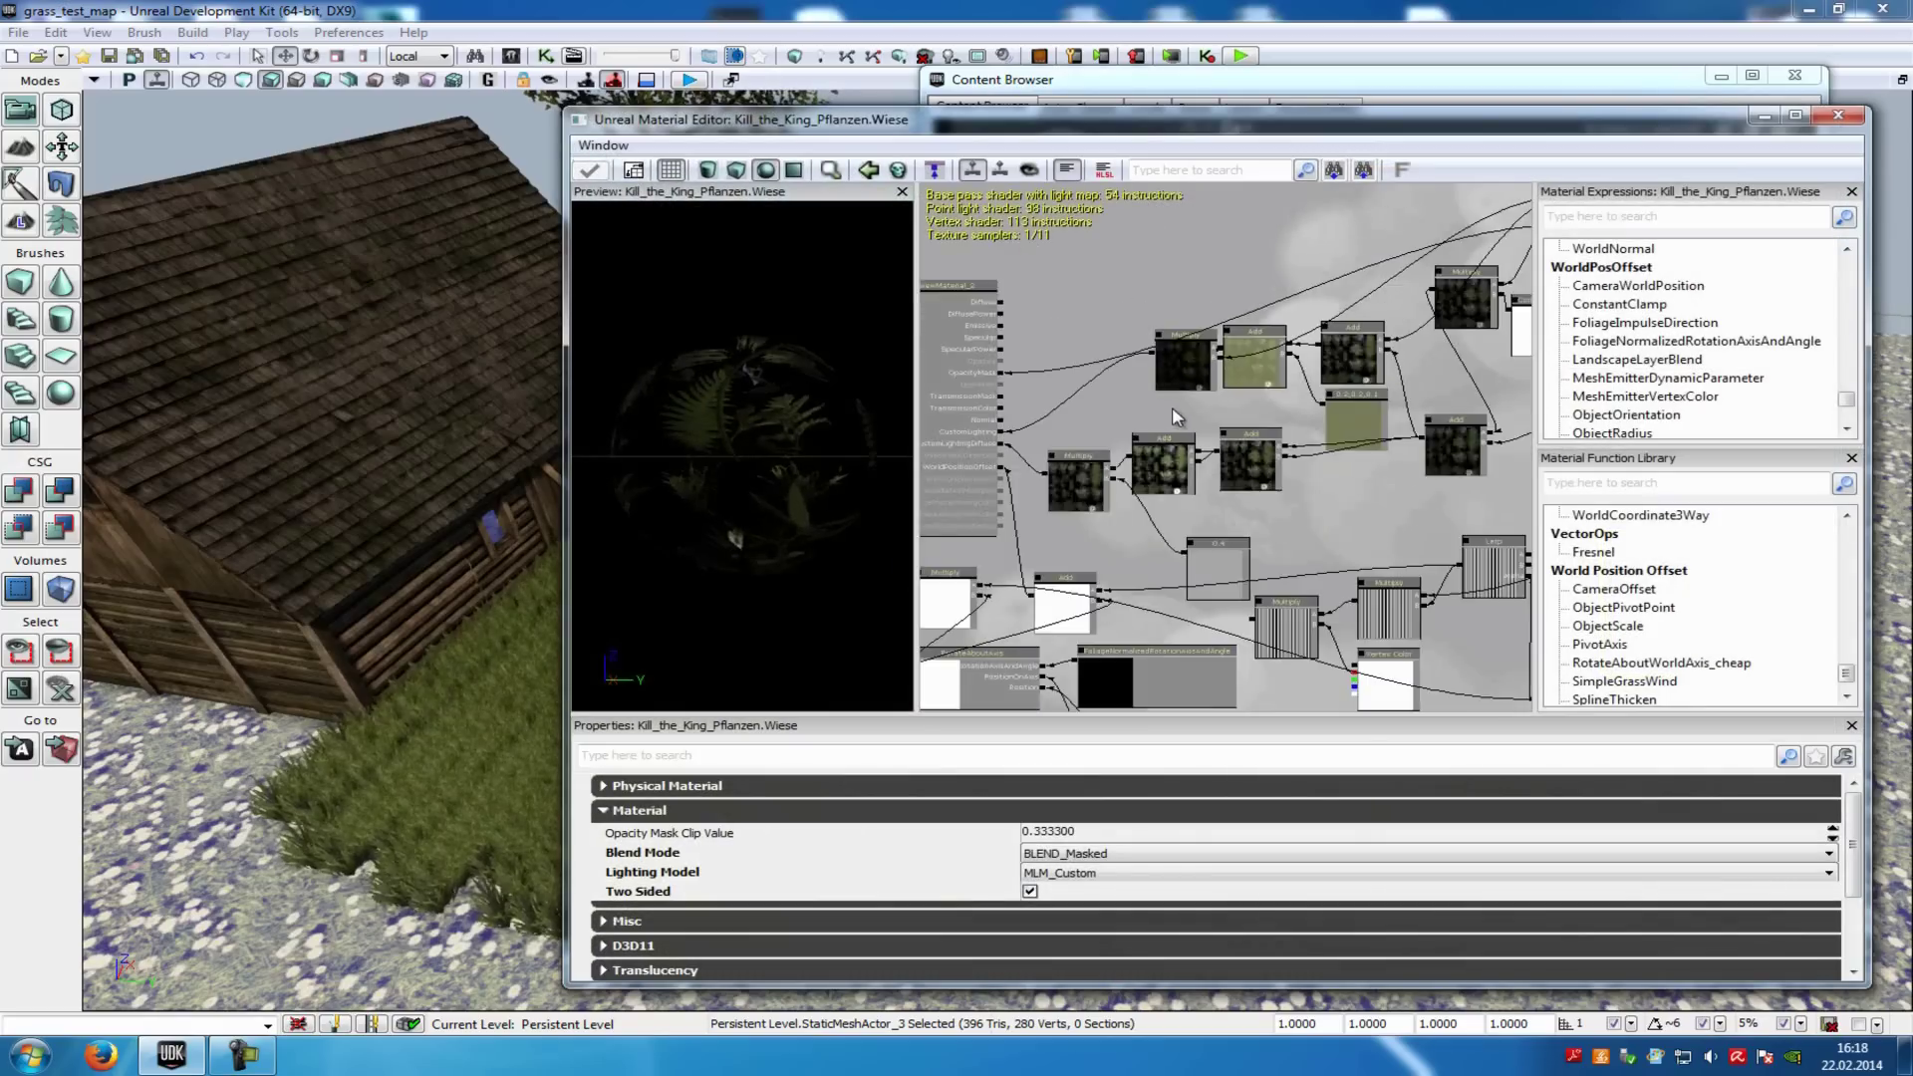
drag(1320, 391, 1103, 374)
scroll(1371, 478, up, 5)
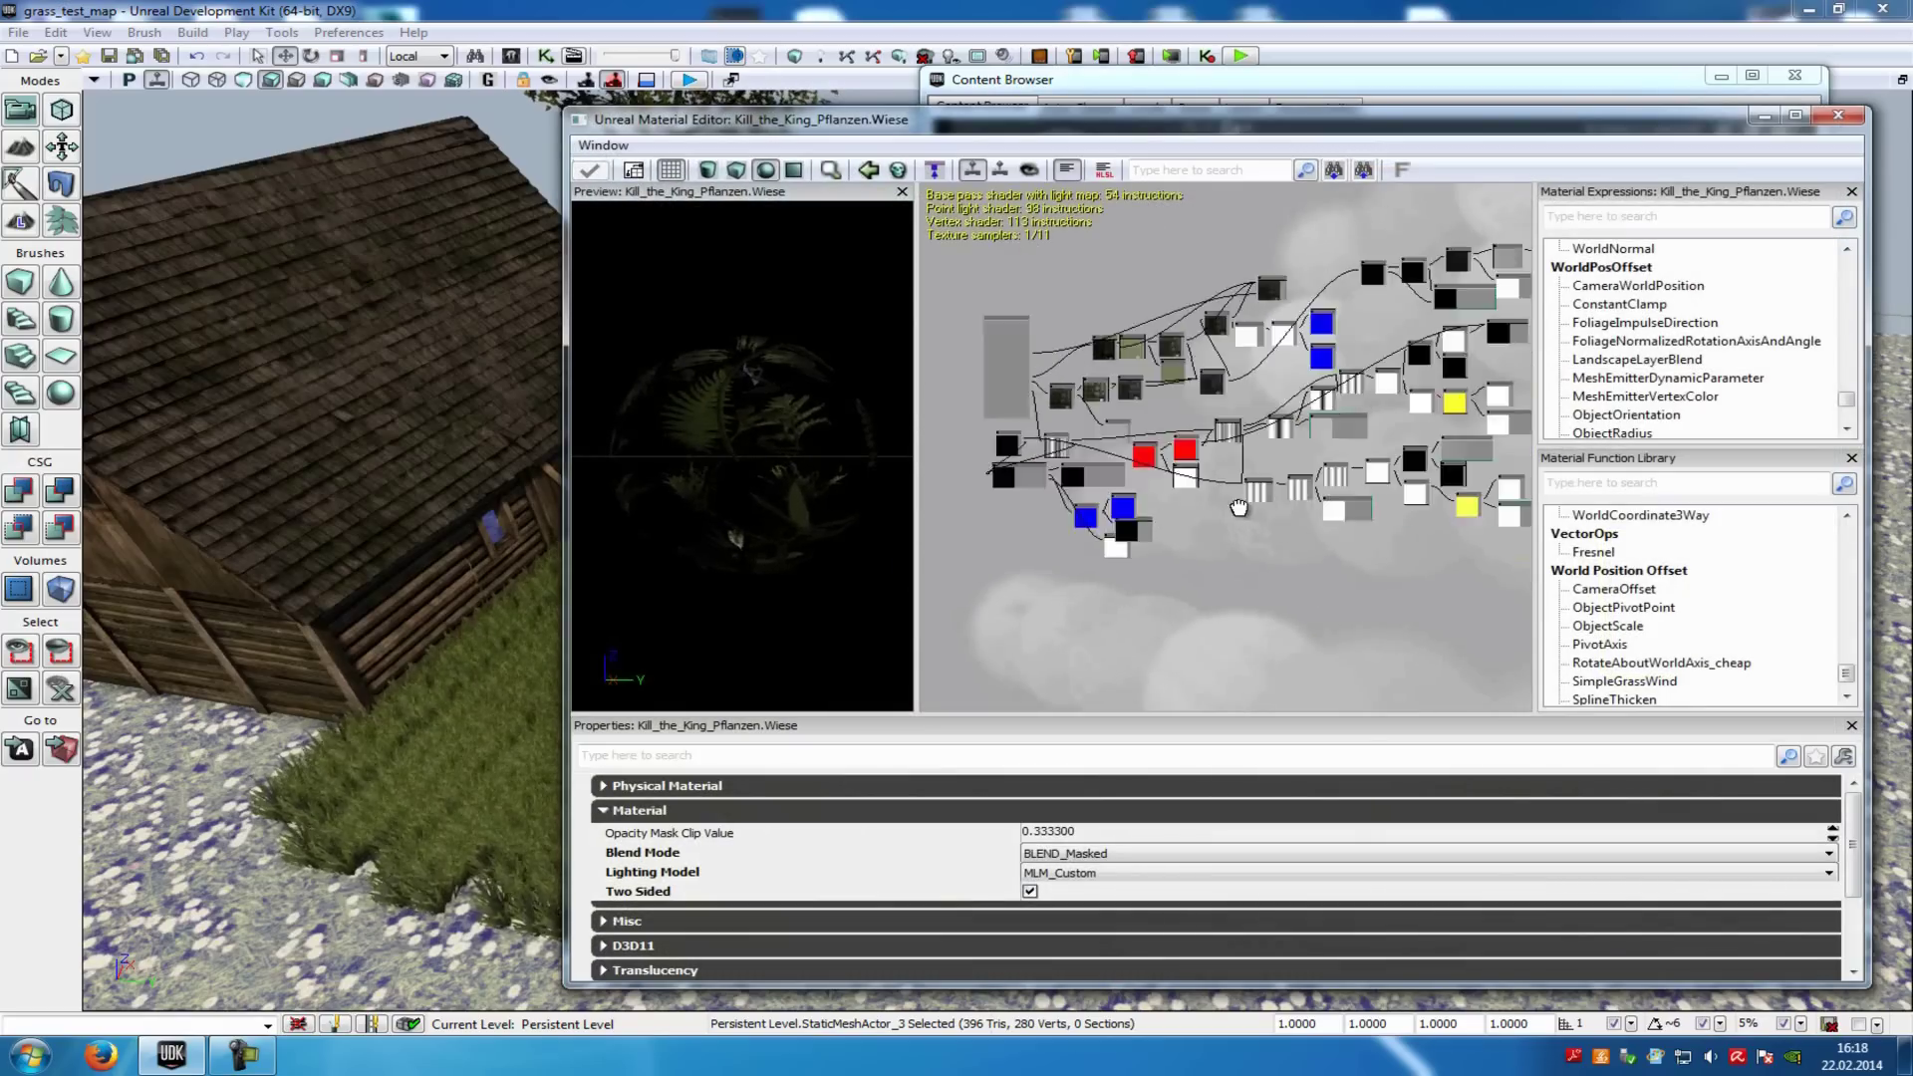
Delete the FoliageNormalizedRotationAxisAndAngle node and the four position-related nodes below it that feed RotateAboutAxis
click(1268, 546)
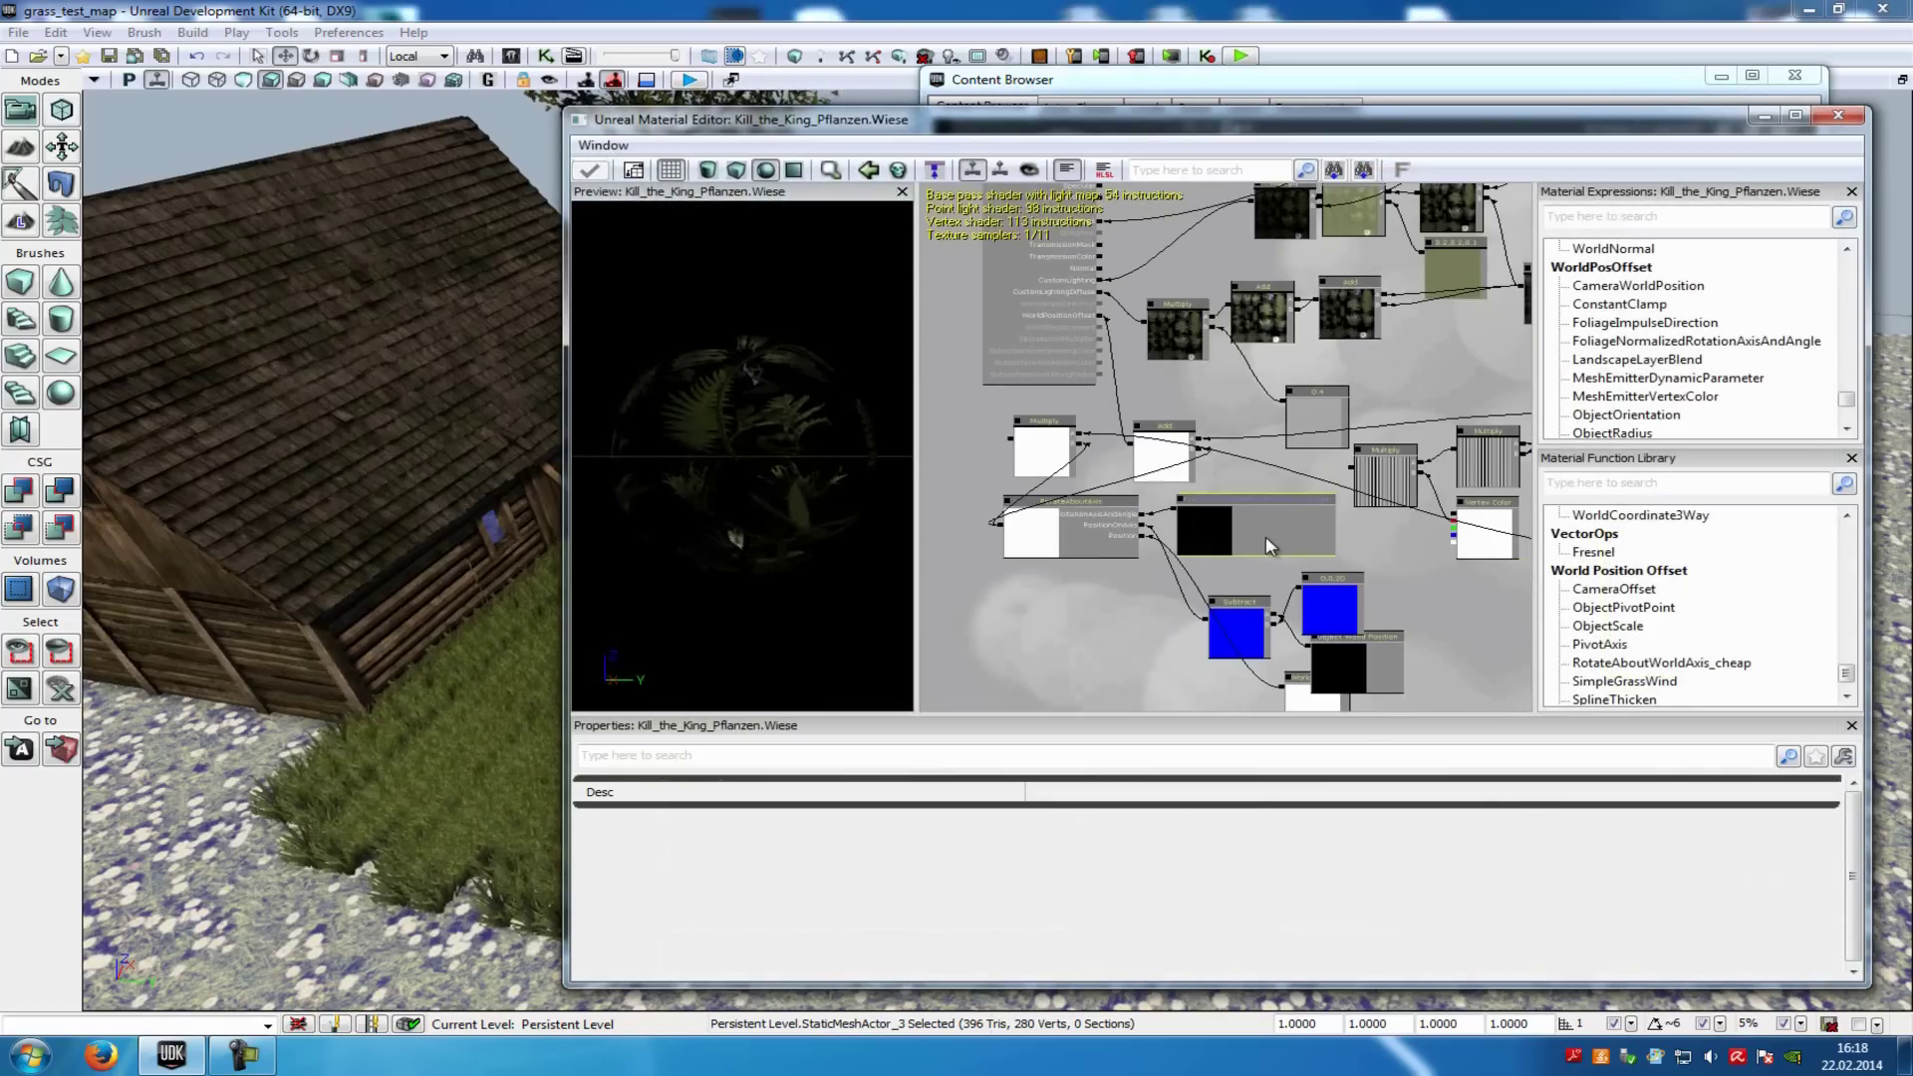
key(Delete)
click(1343, 605)
key(Delete)
click(1239, 634)
key(Delete)
click(1299, 695)
key(Delete)
click(1341, 666)
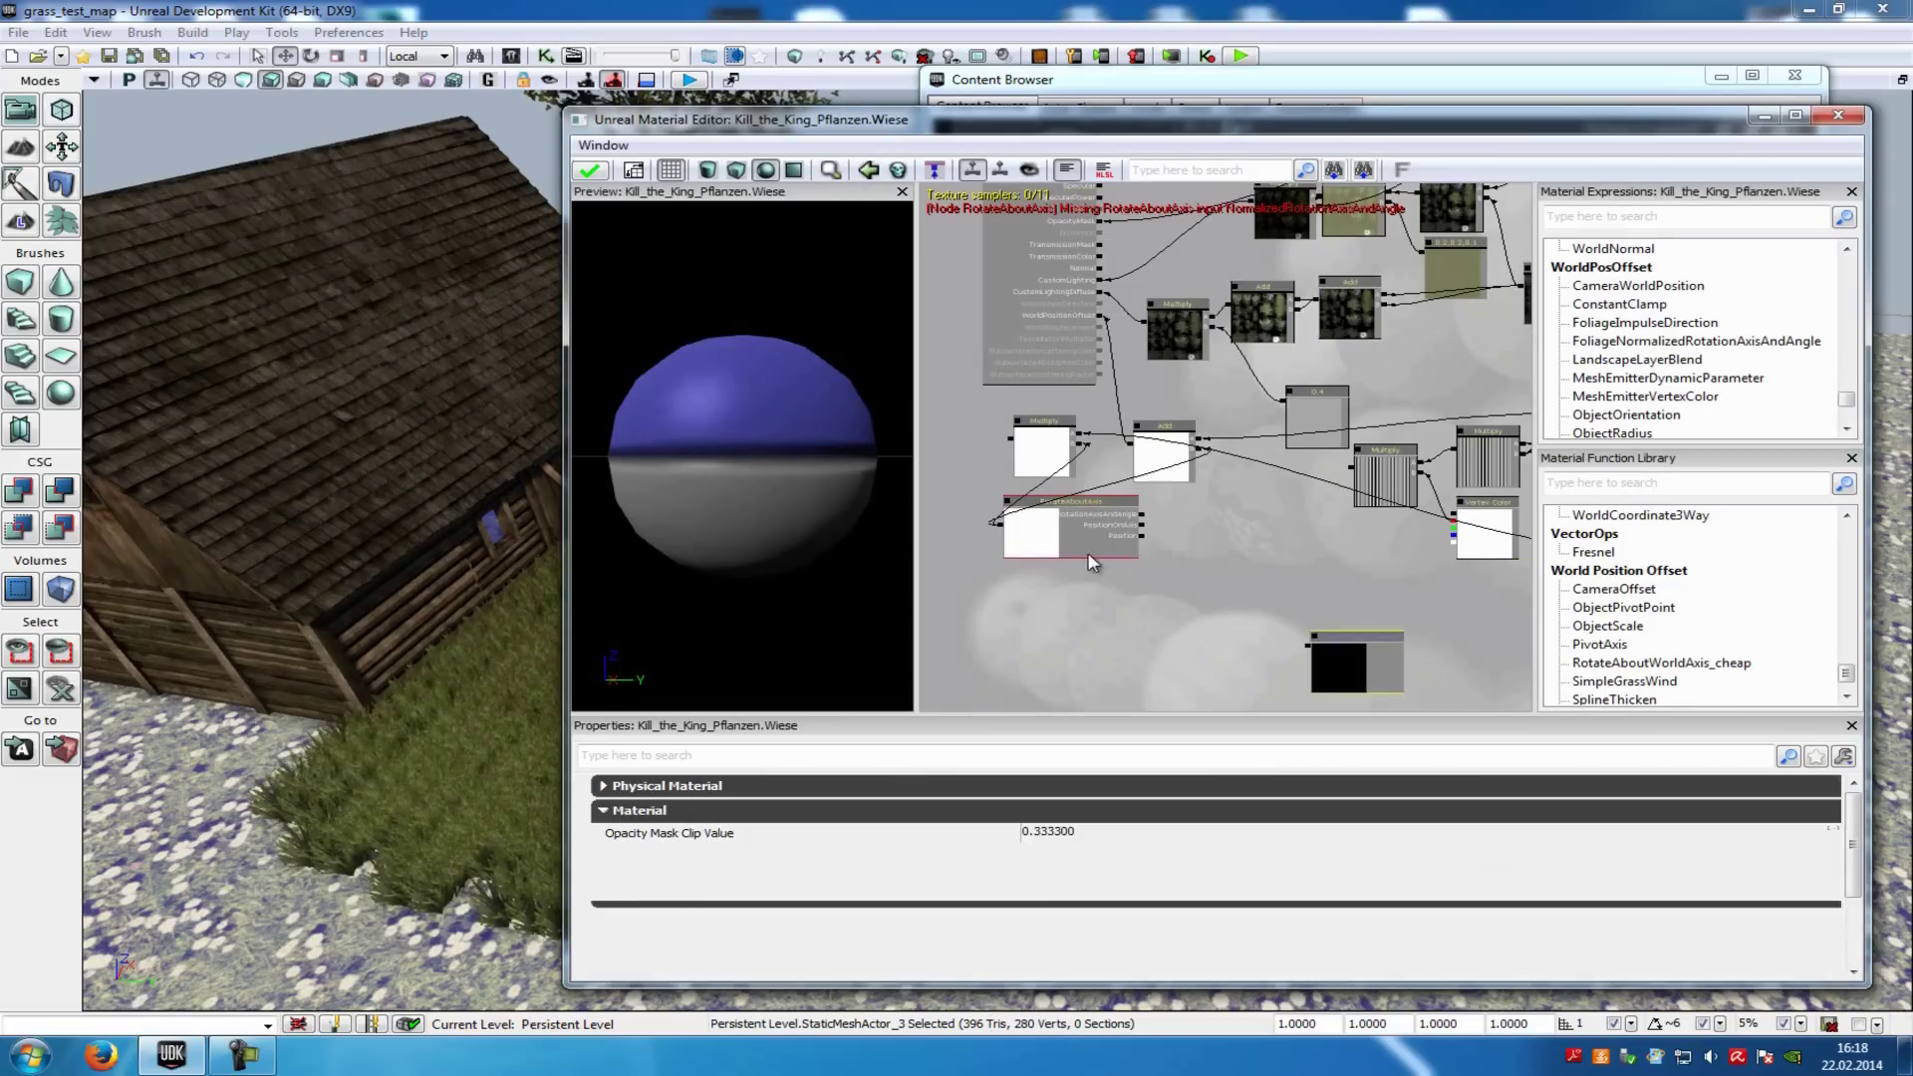
key(Delete)
Delete the RotateAboutAxis node and the Multiply and Add nodes next to it in the WorldPositionOffset chain
click(1084, 543)
key(Delete)
click(1058, 445)
key(Delete)
click(1166, 441)
key(Delete)
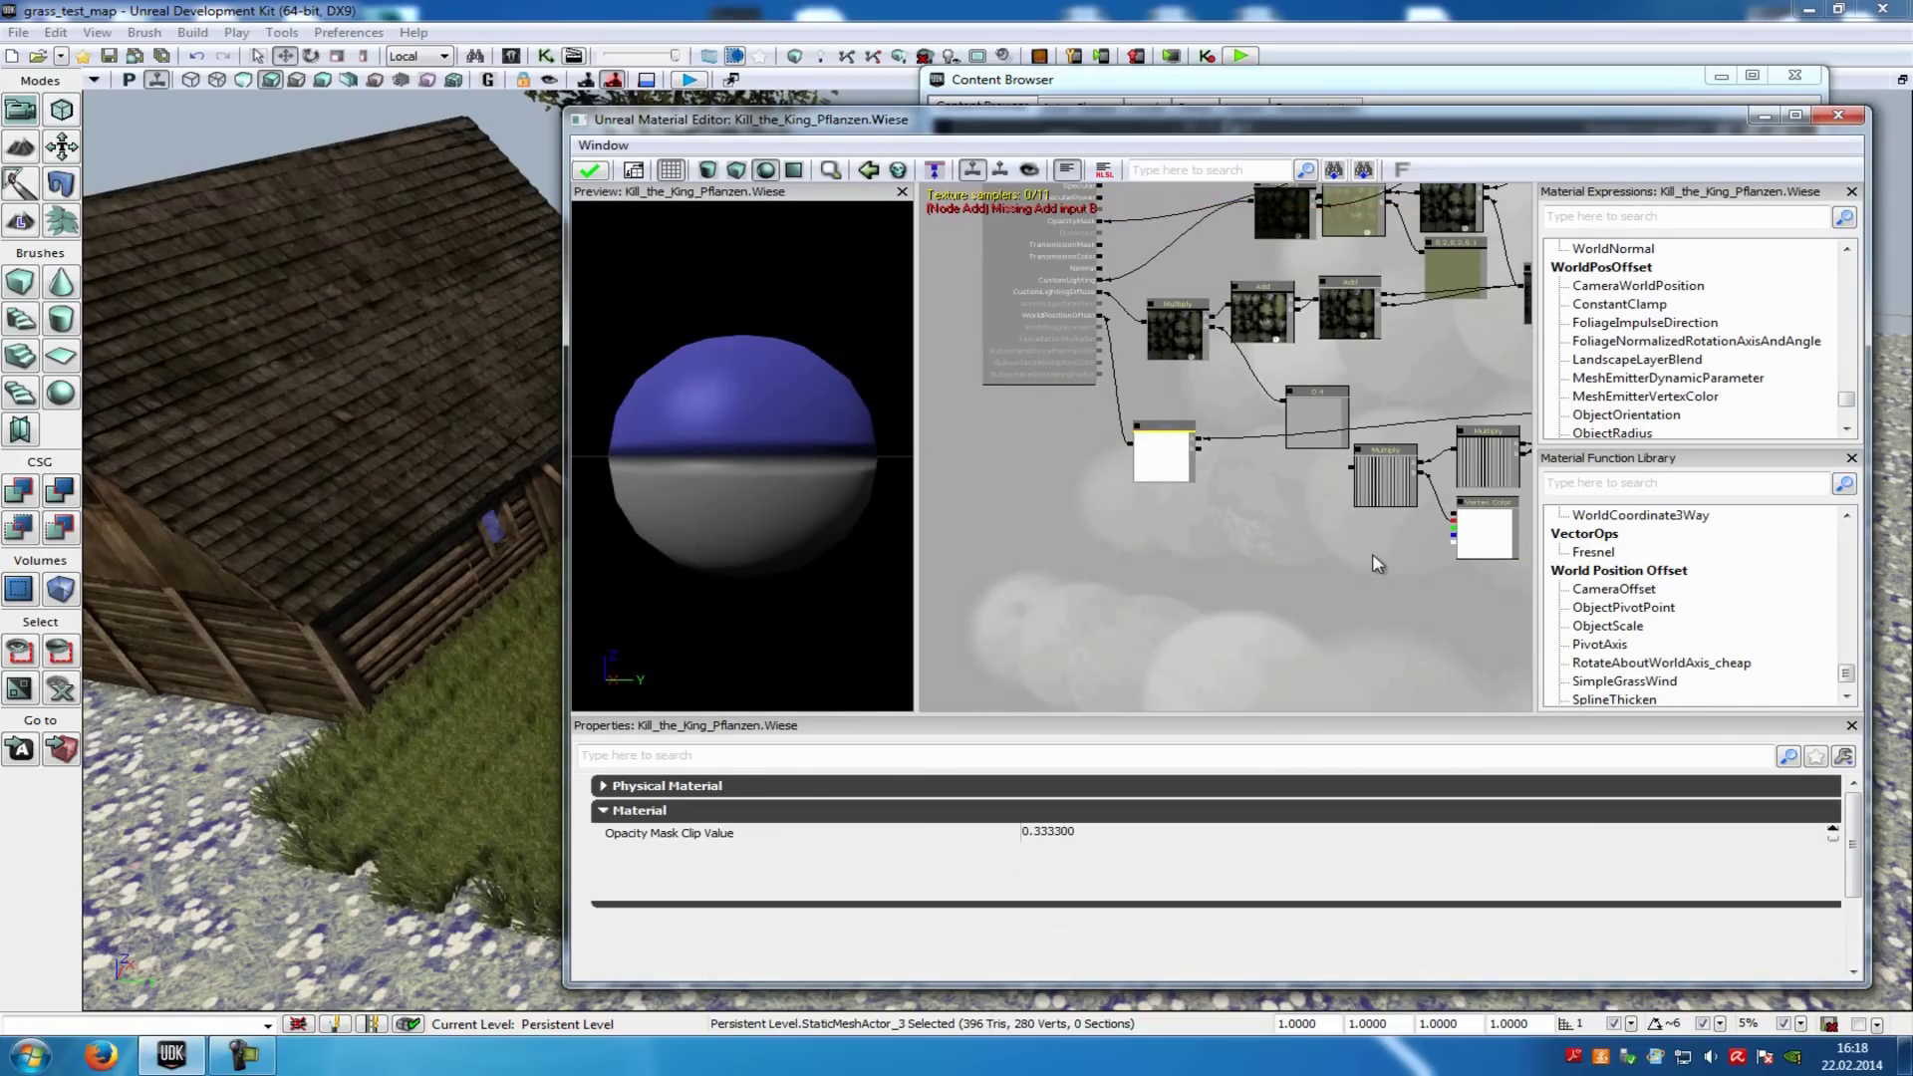
Delete the two striped Multiply nodes and the Vertex Color node before the Lerp node
drag(1366, 568, 1205, 585)
click(1235, 491)
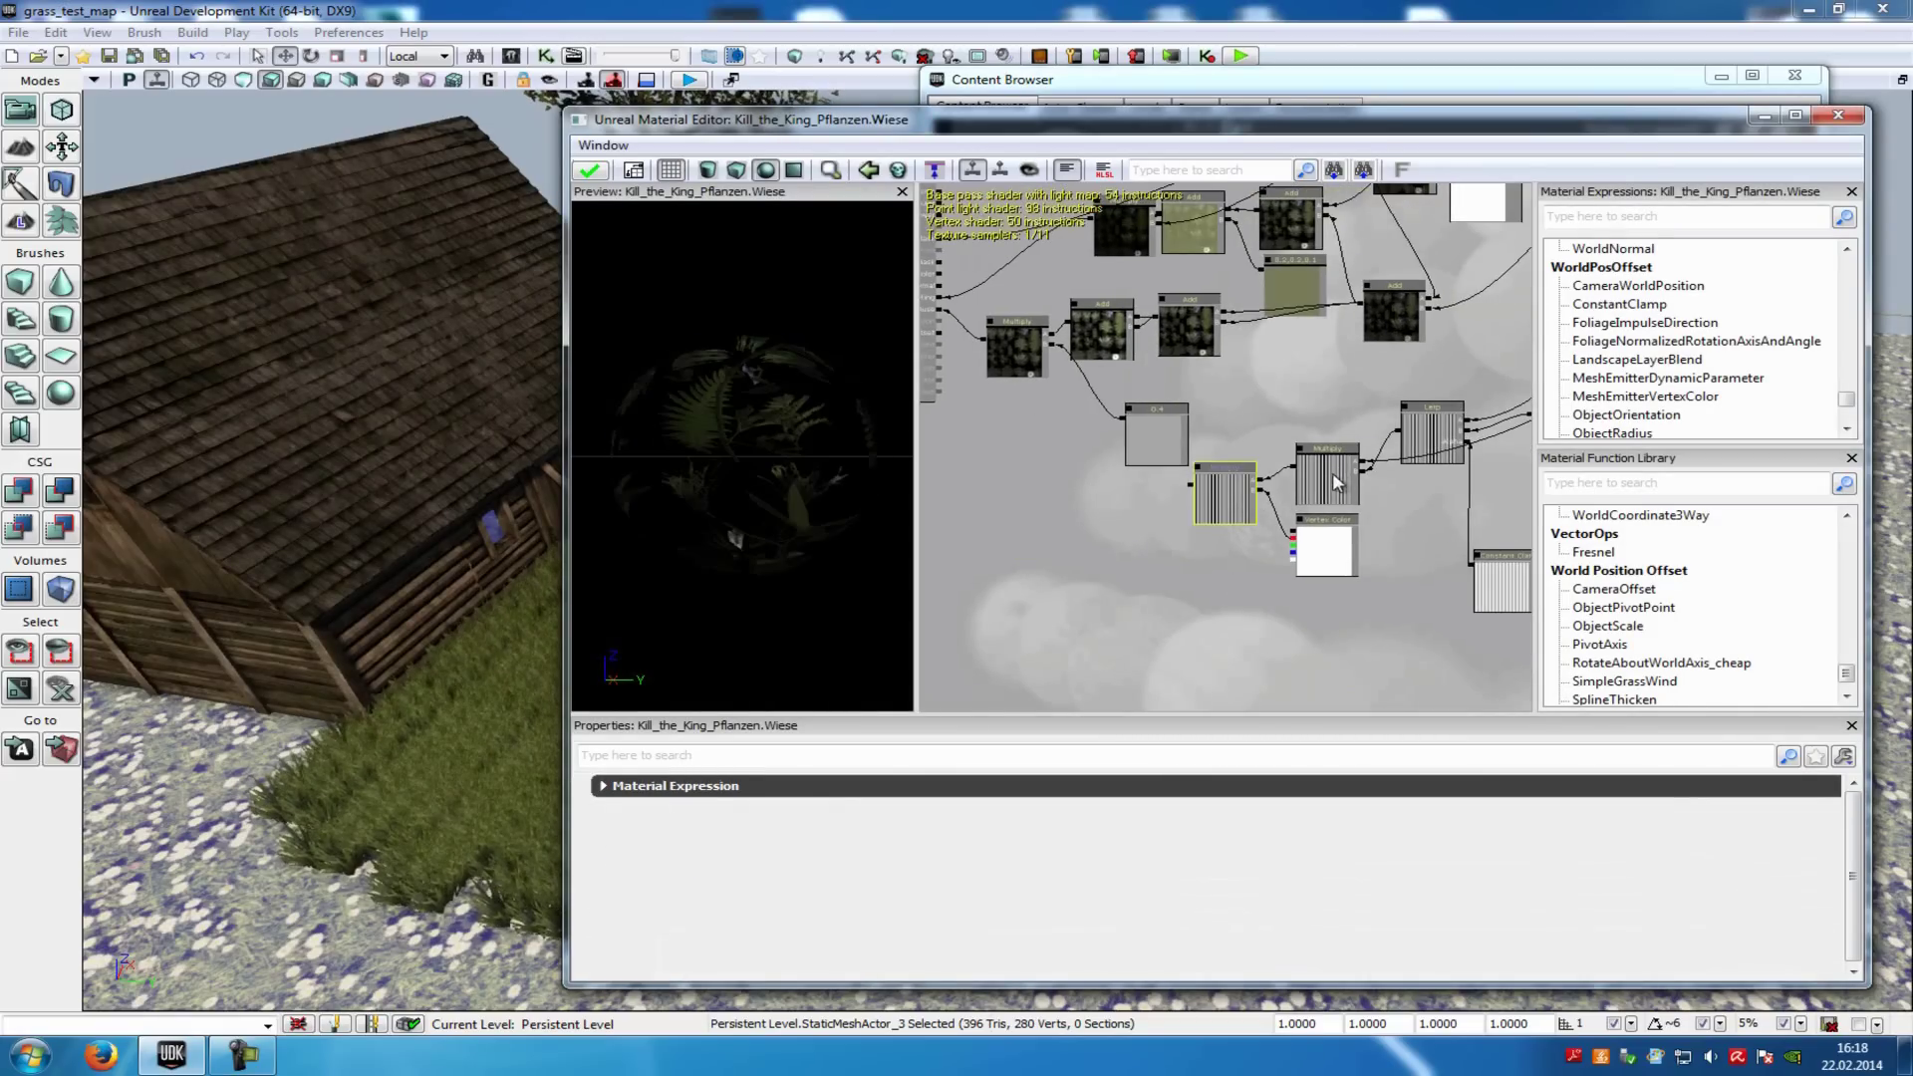
key(Delete)
click(1328, 498)
key(Delete)
click(1334, 554)
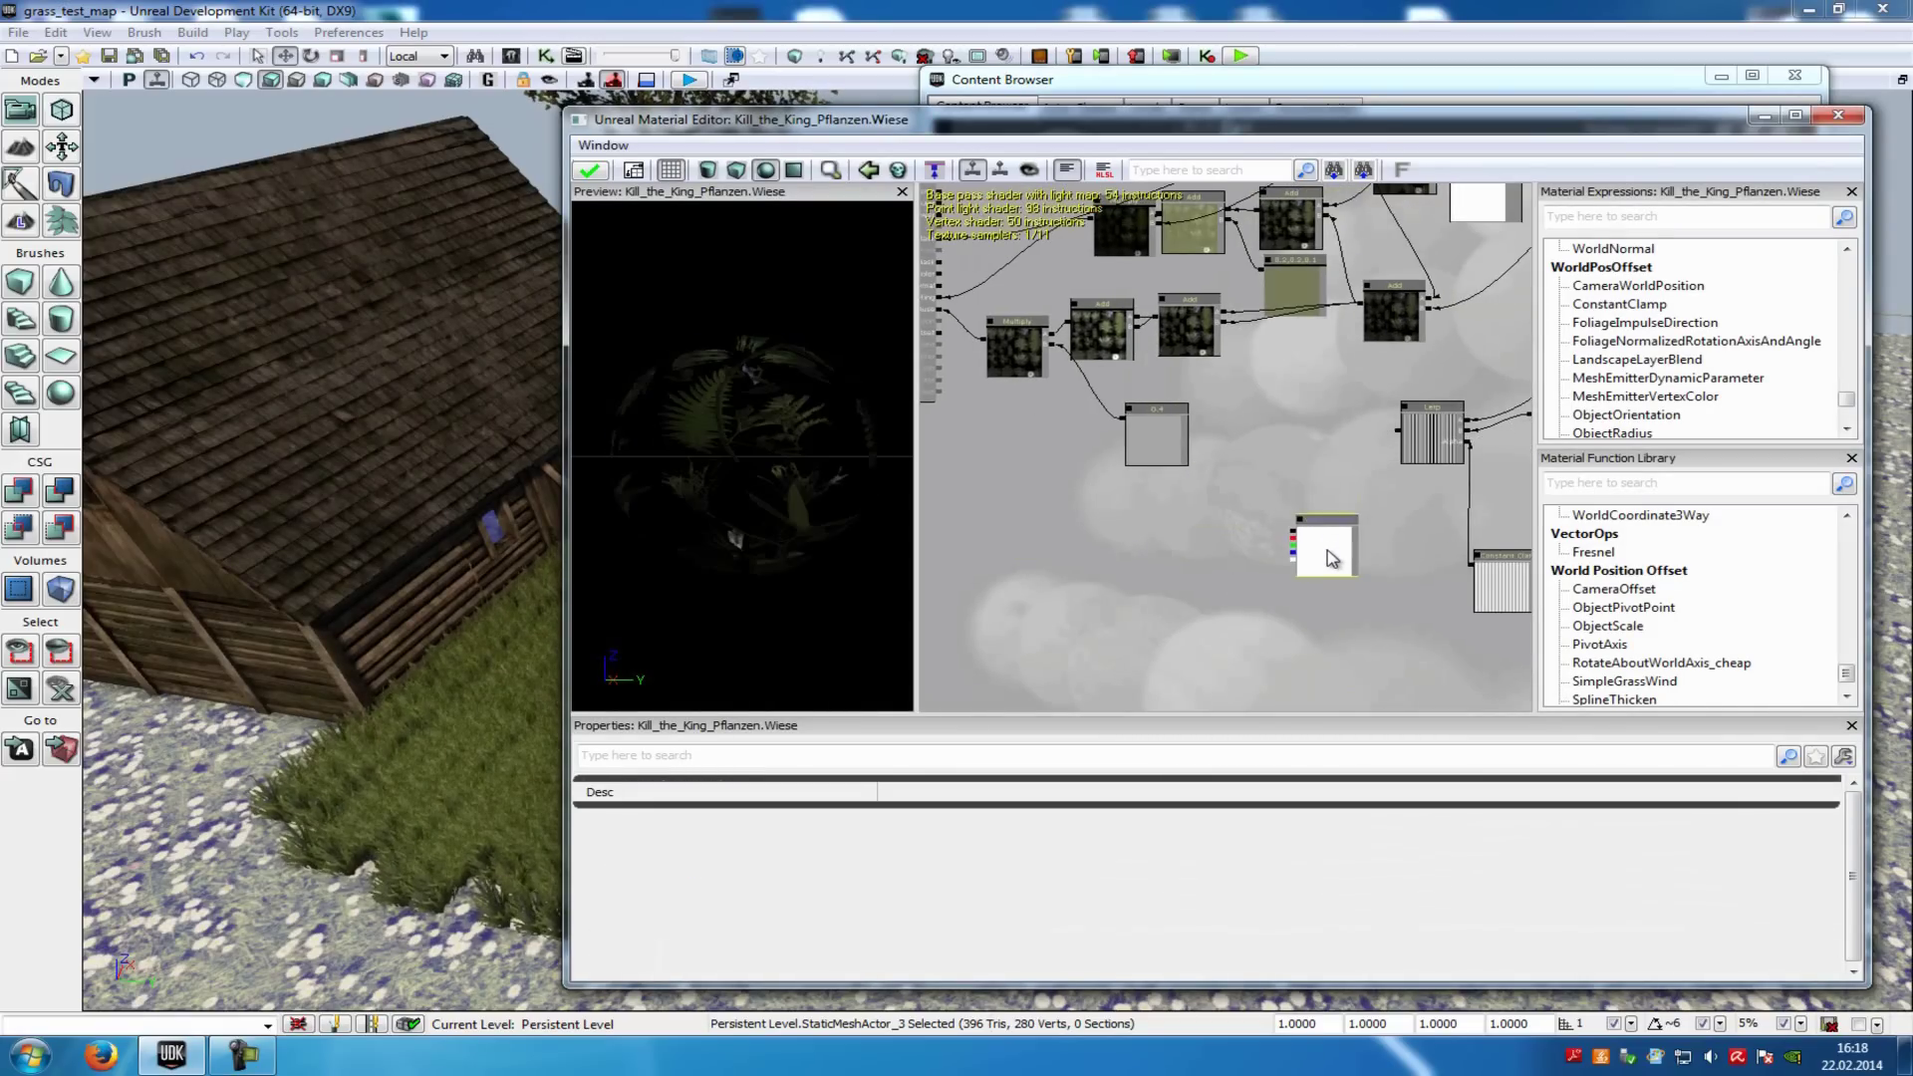
key(Delete)
Add a RotateAboutAxis node and a FoliageNormalizedRotationAxisAndAngle node beside it in the empty area below the graph
drag(1146, 530, 1253, 573)
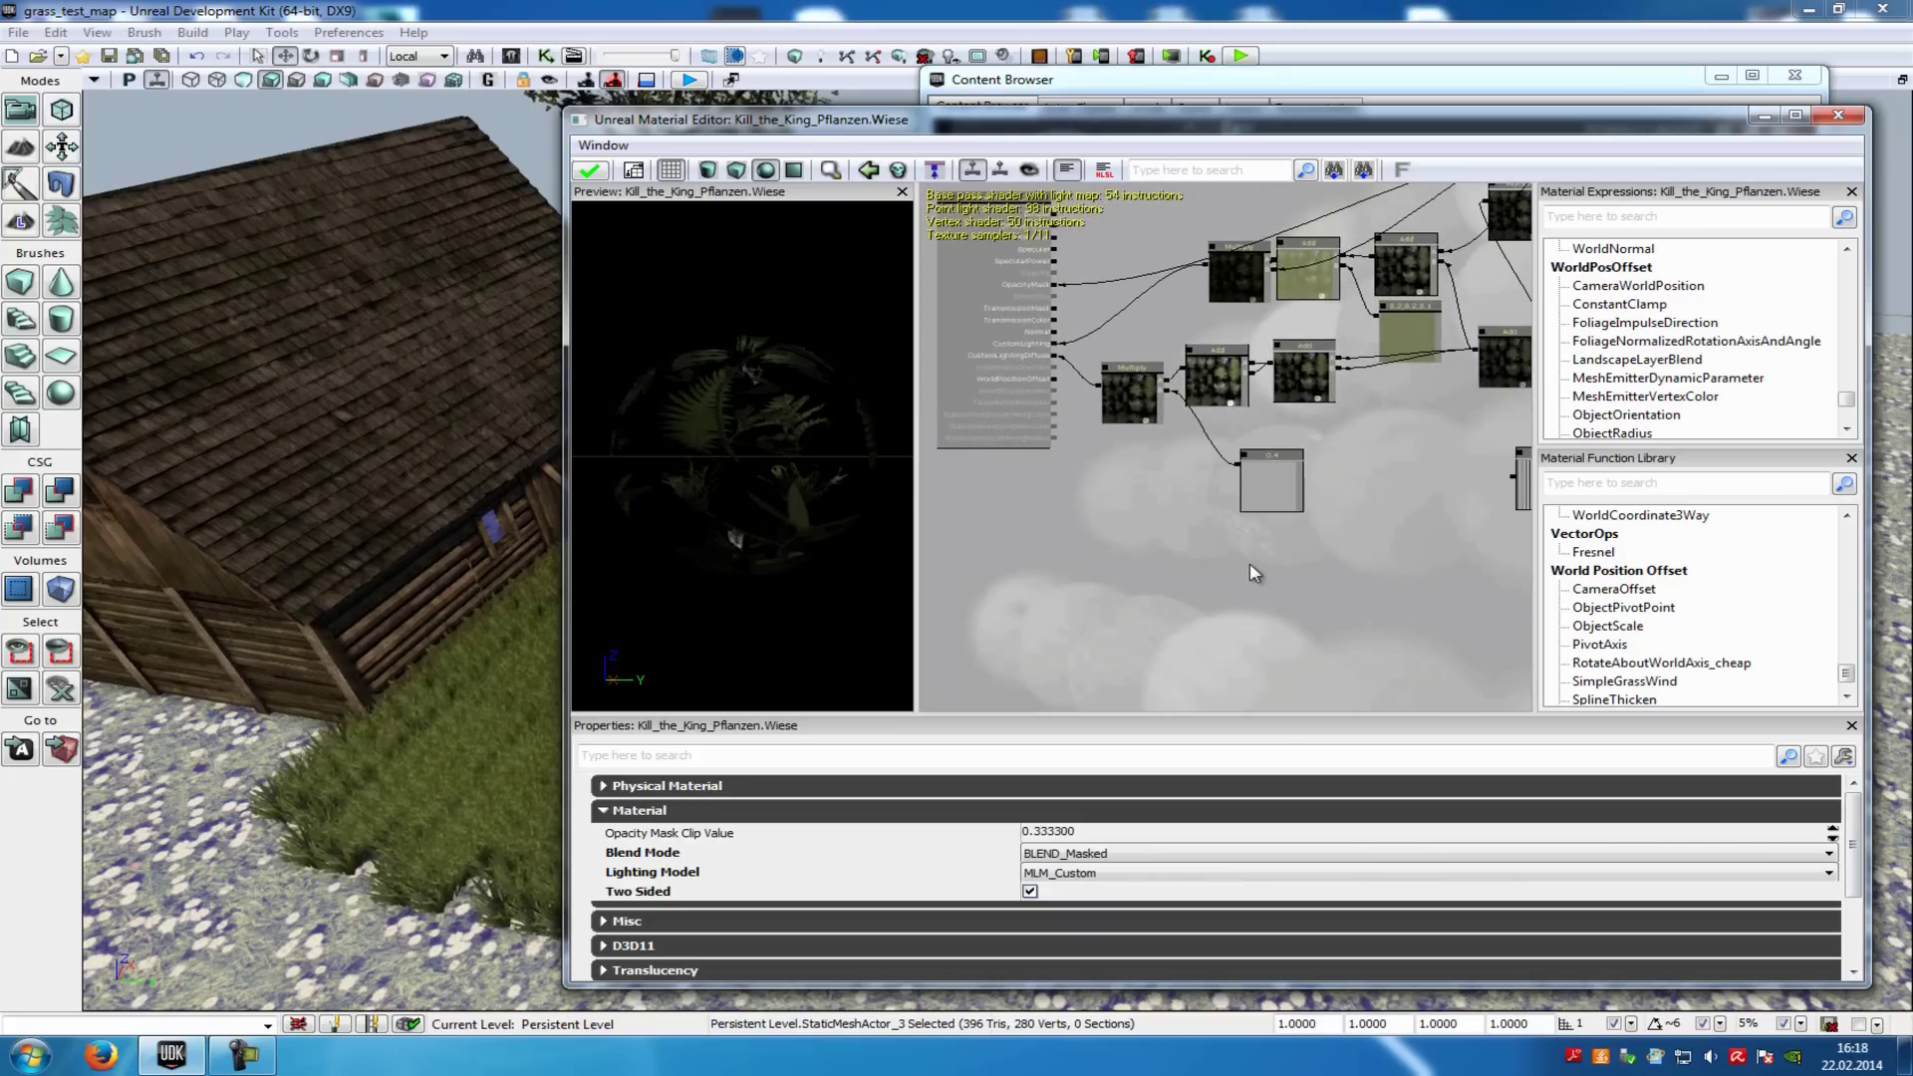
click(1602, 217)
text(rot)
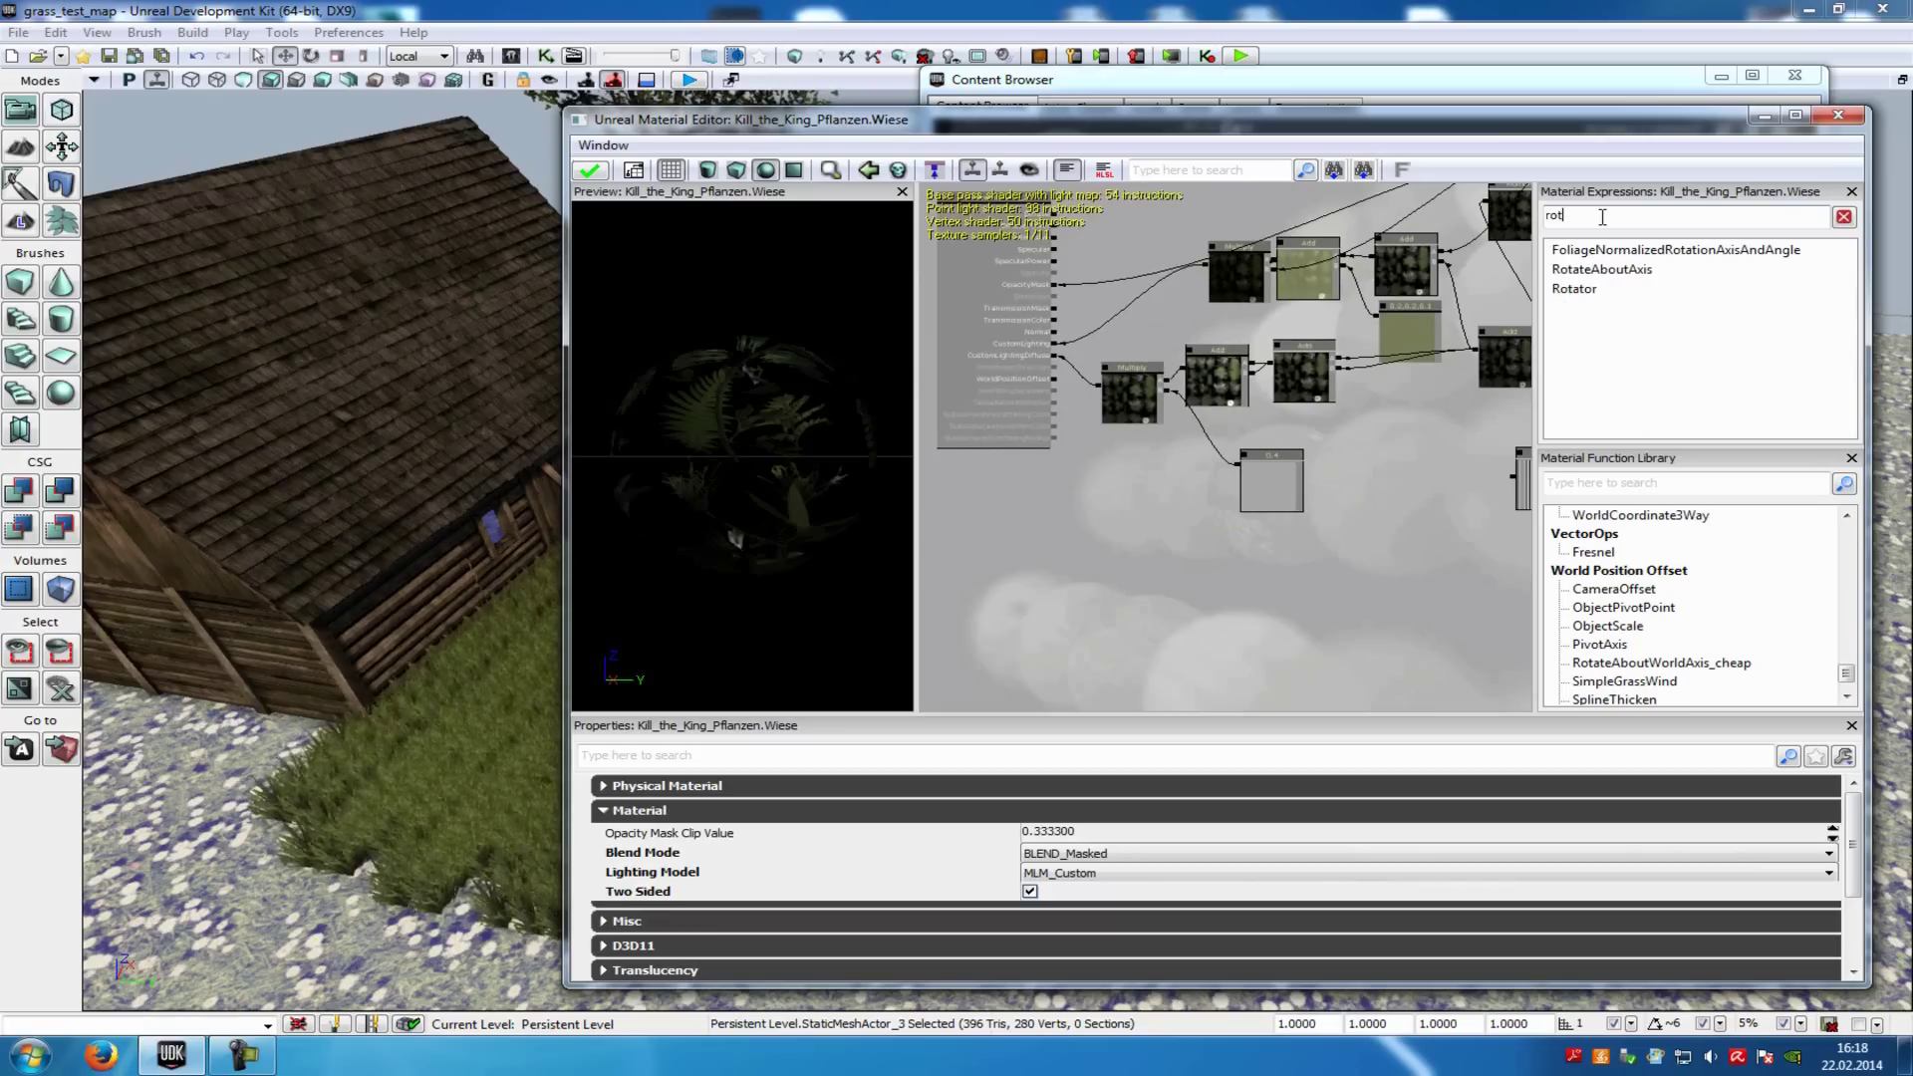
click(1607, 271)
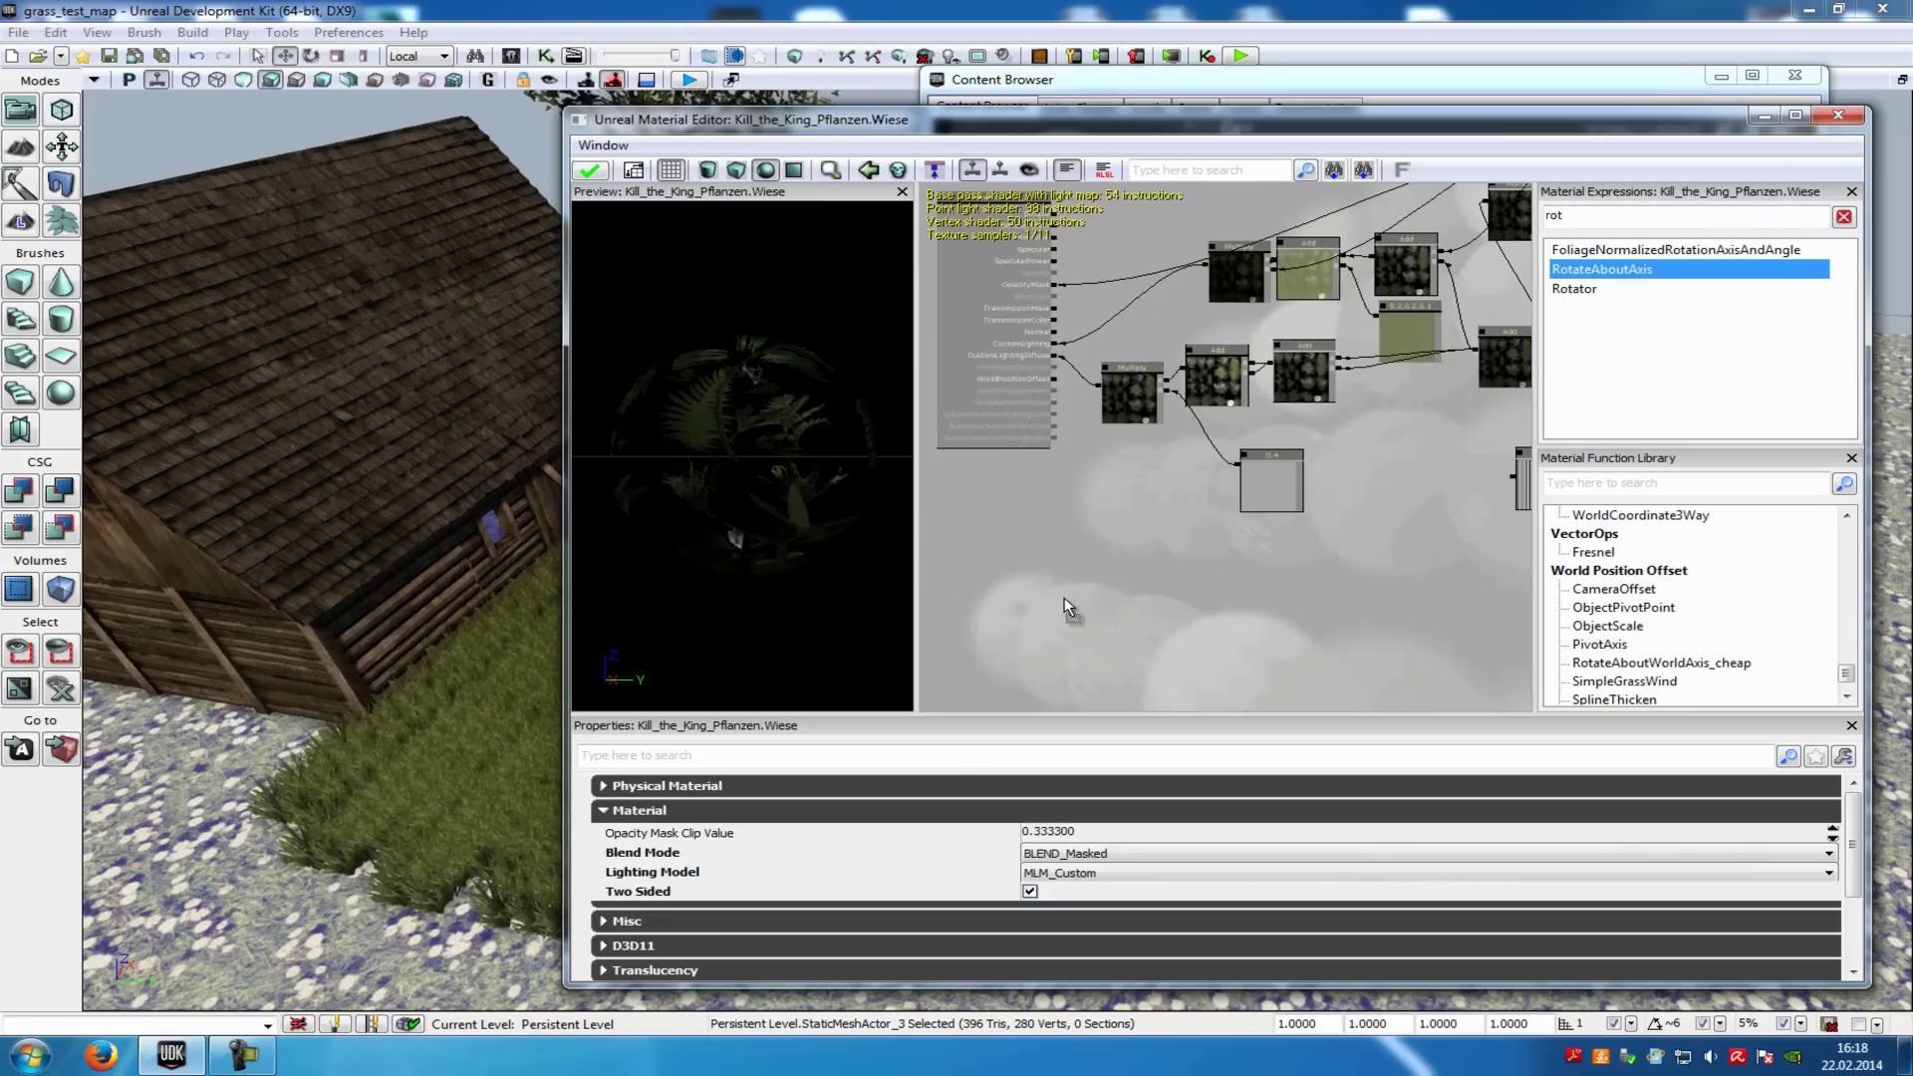
drag(1065, 598, 1063, 598)
drag(1258, 525, 1168, 504)
click(1631, 251)
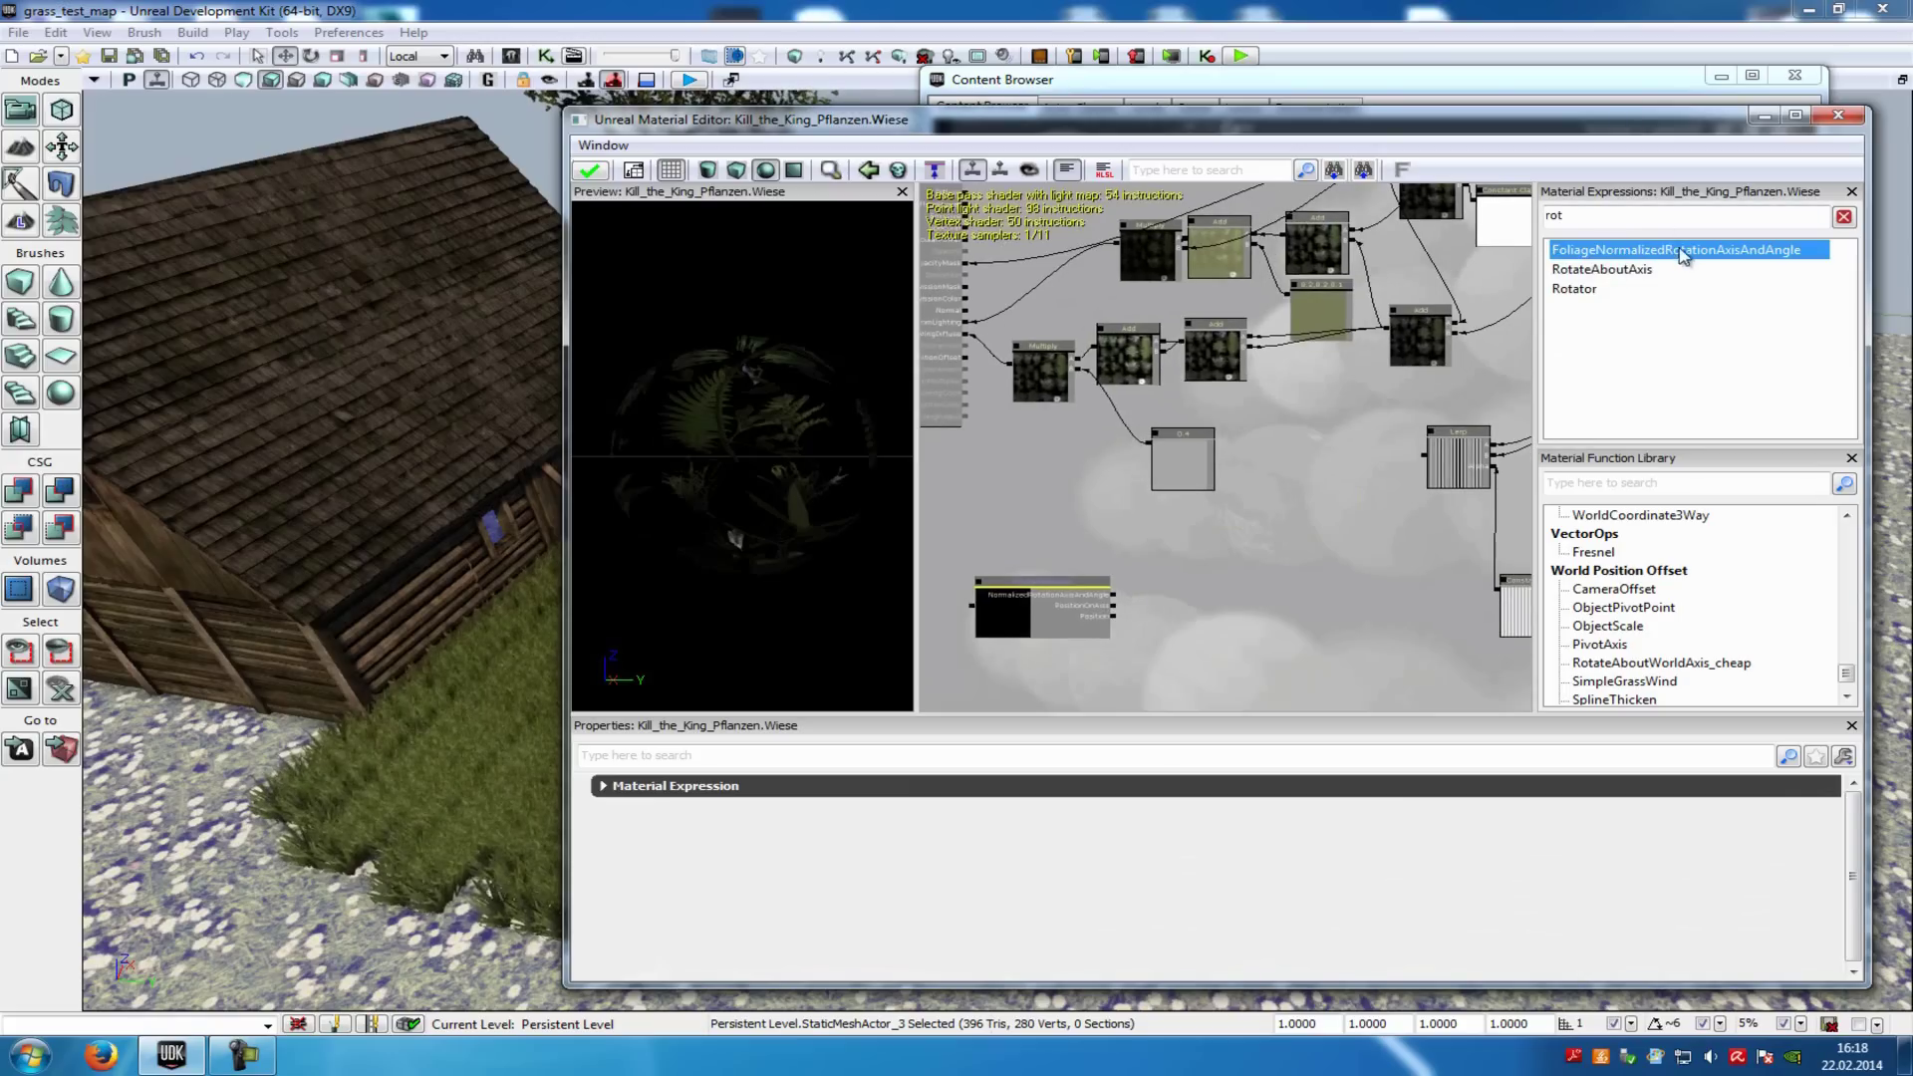
drag(1186, 570, 1186, 570)
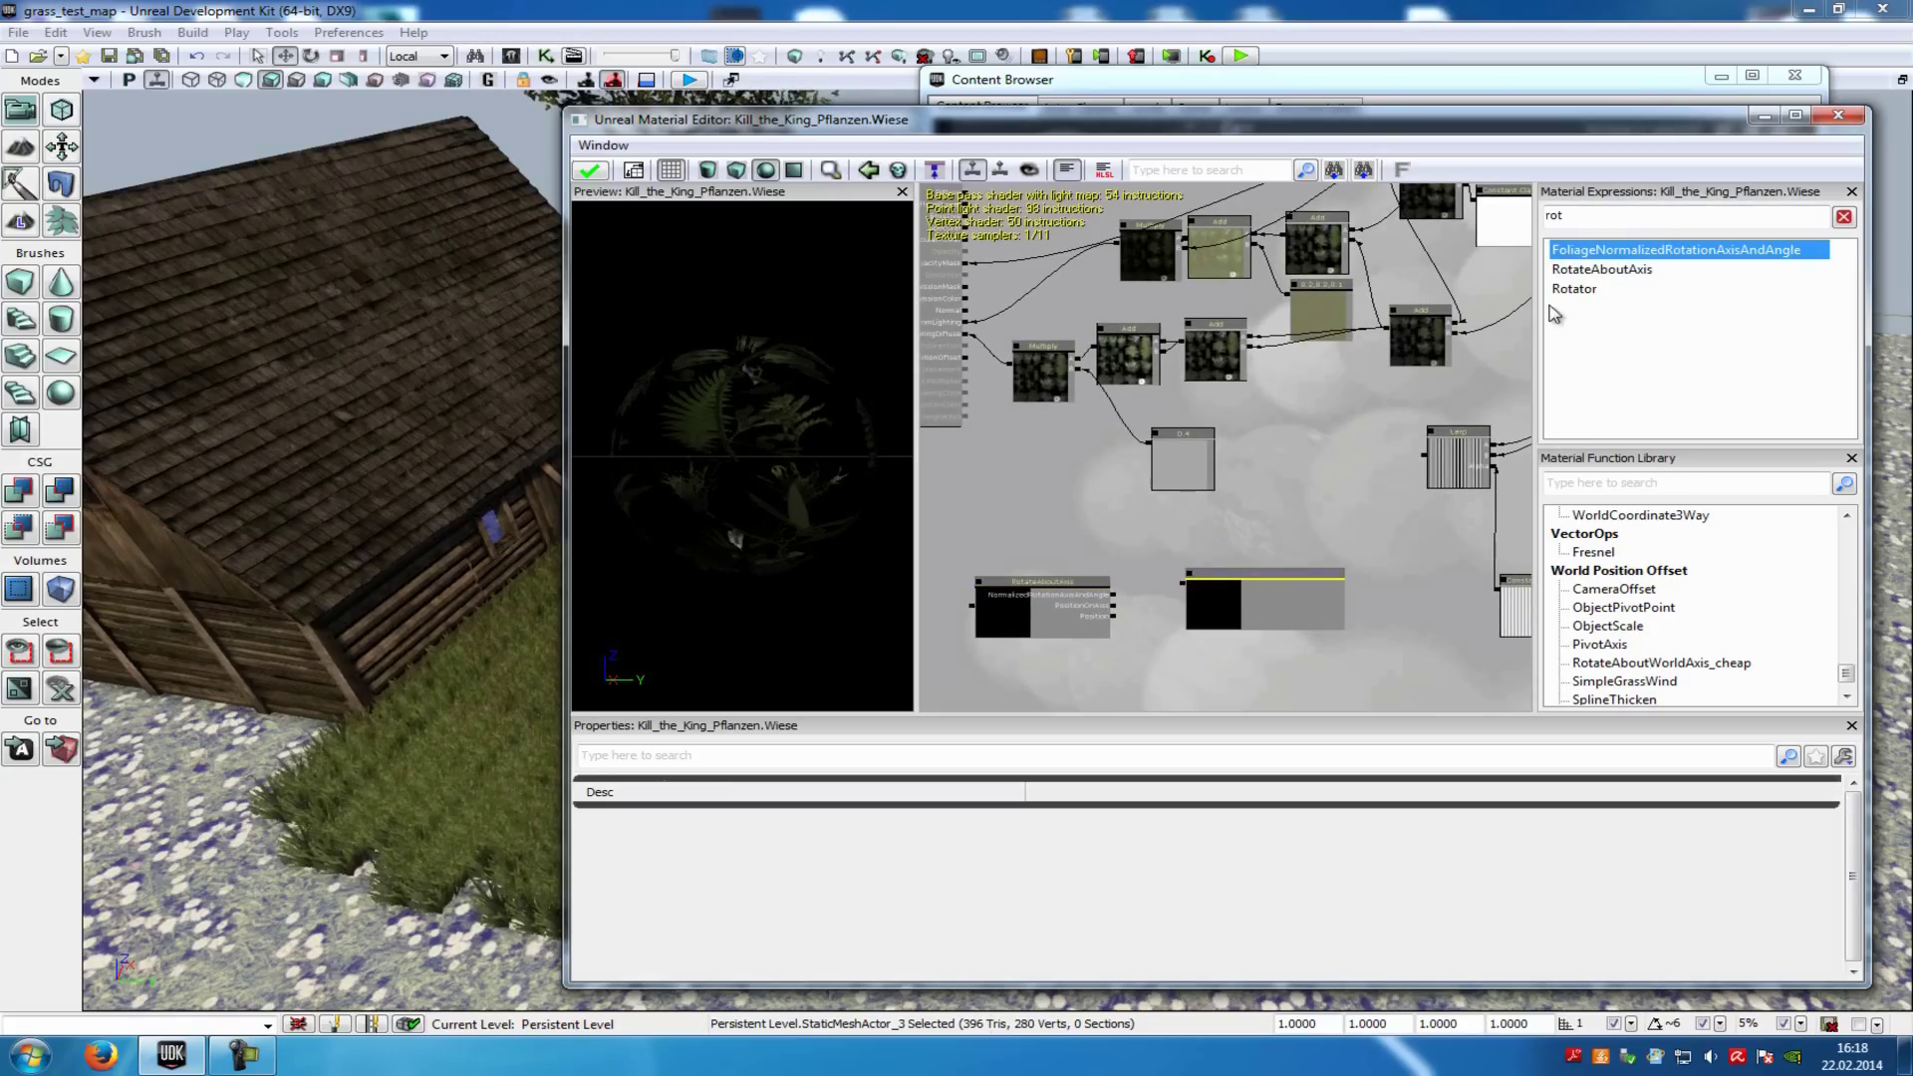
Add a WorldPosition node below the foliage rotation node and a Subtract node to its right
click(1649, 222)
text(worl)
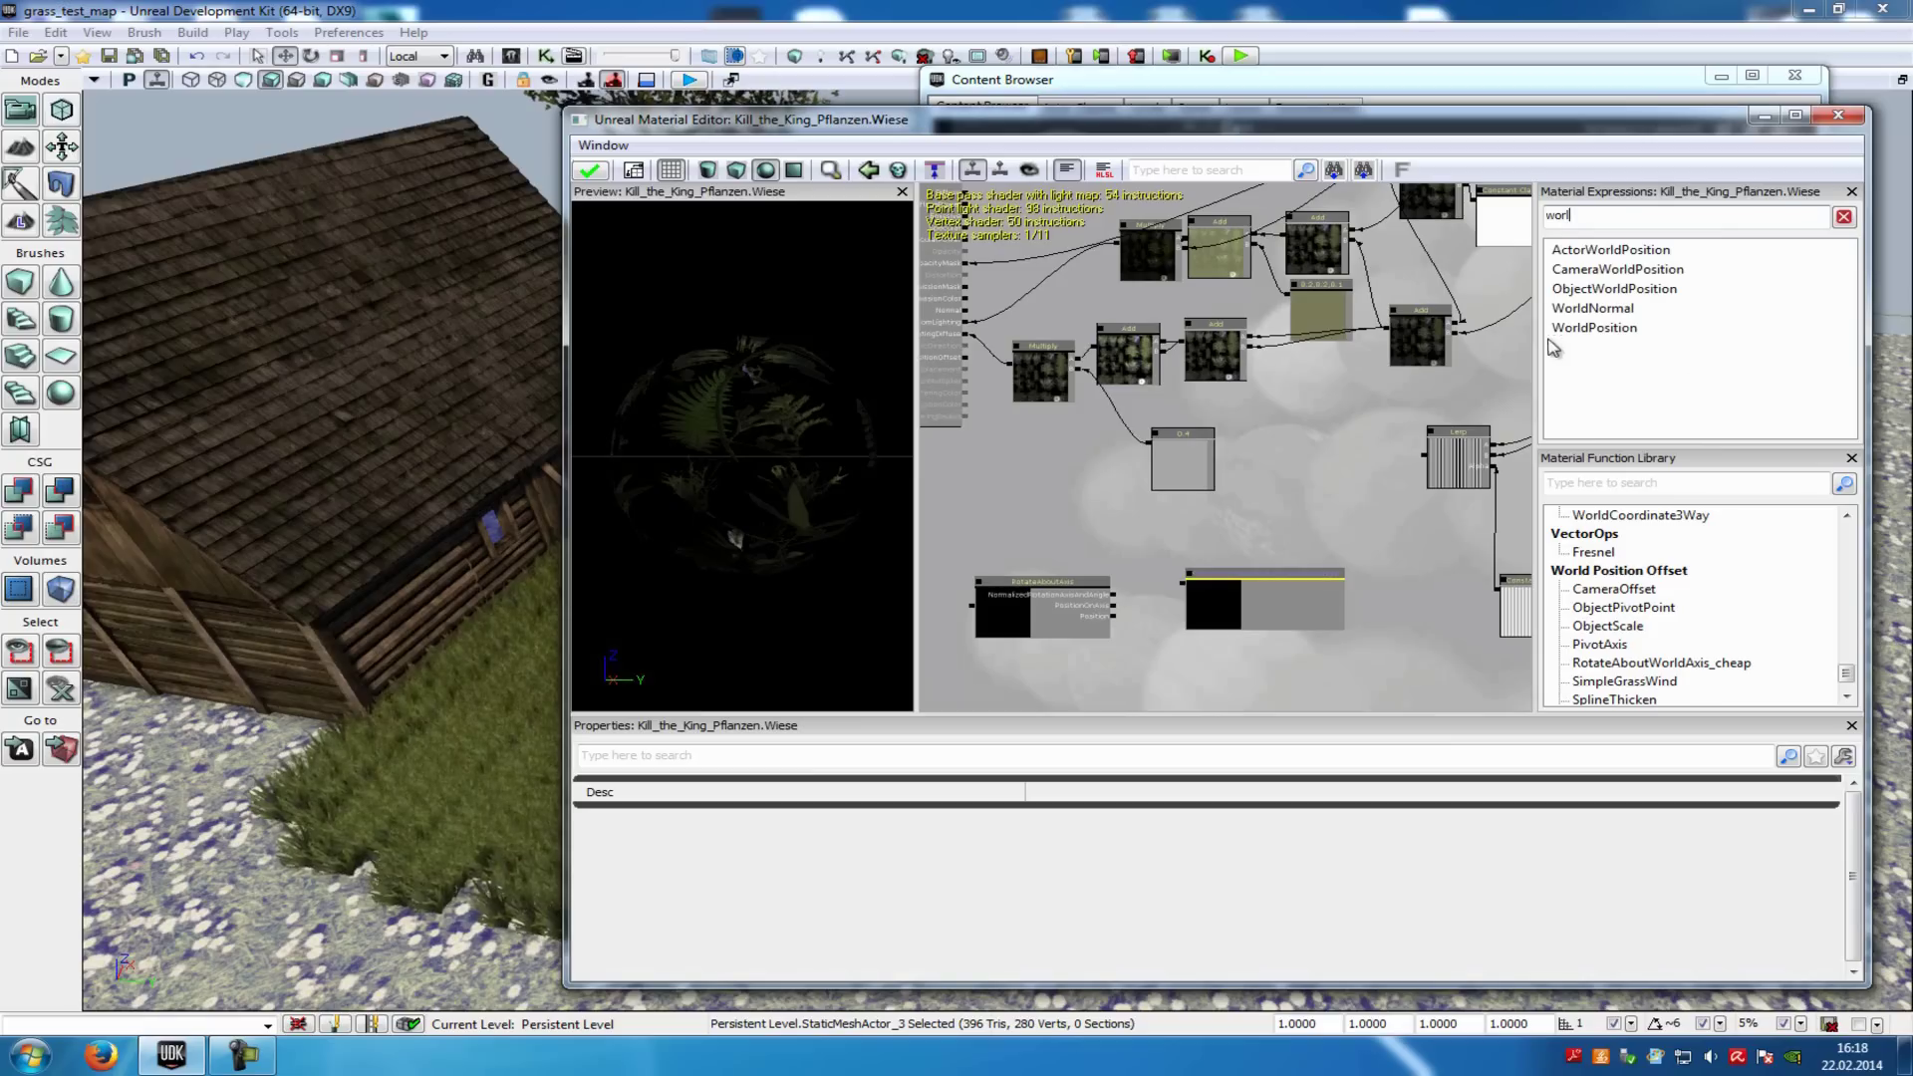
drag(1594, 328, 1601, 324)
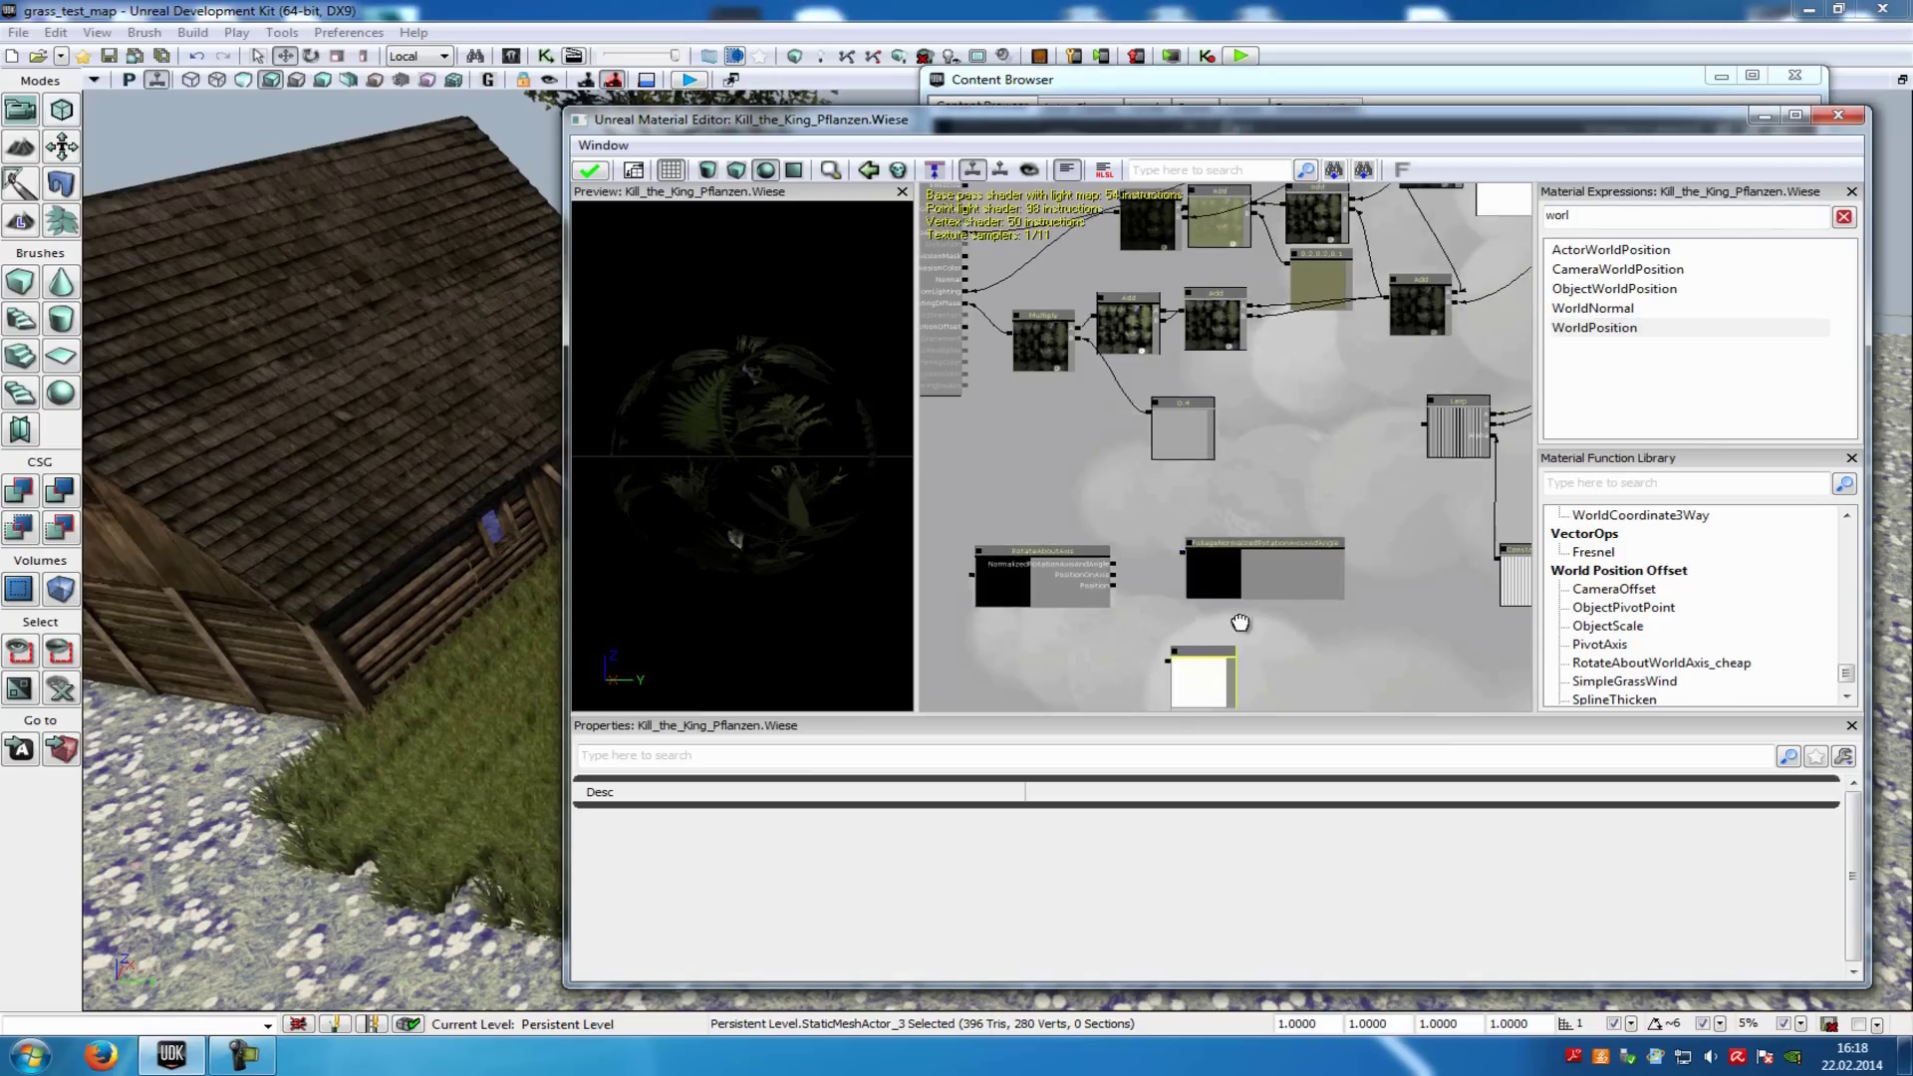
click(1625, 217)
text(sub)
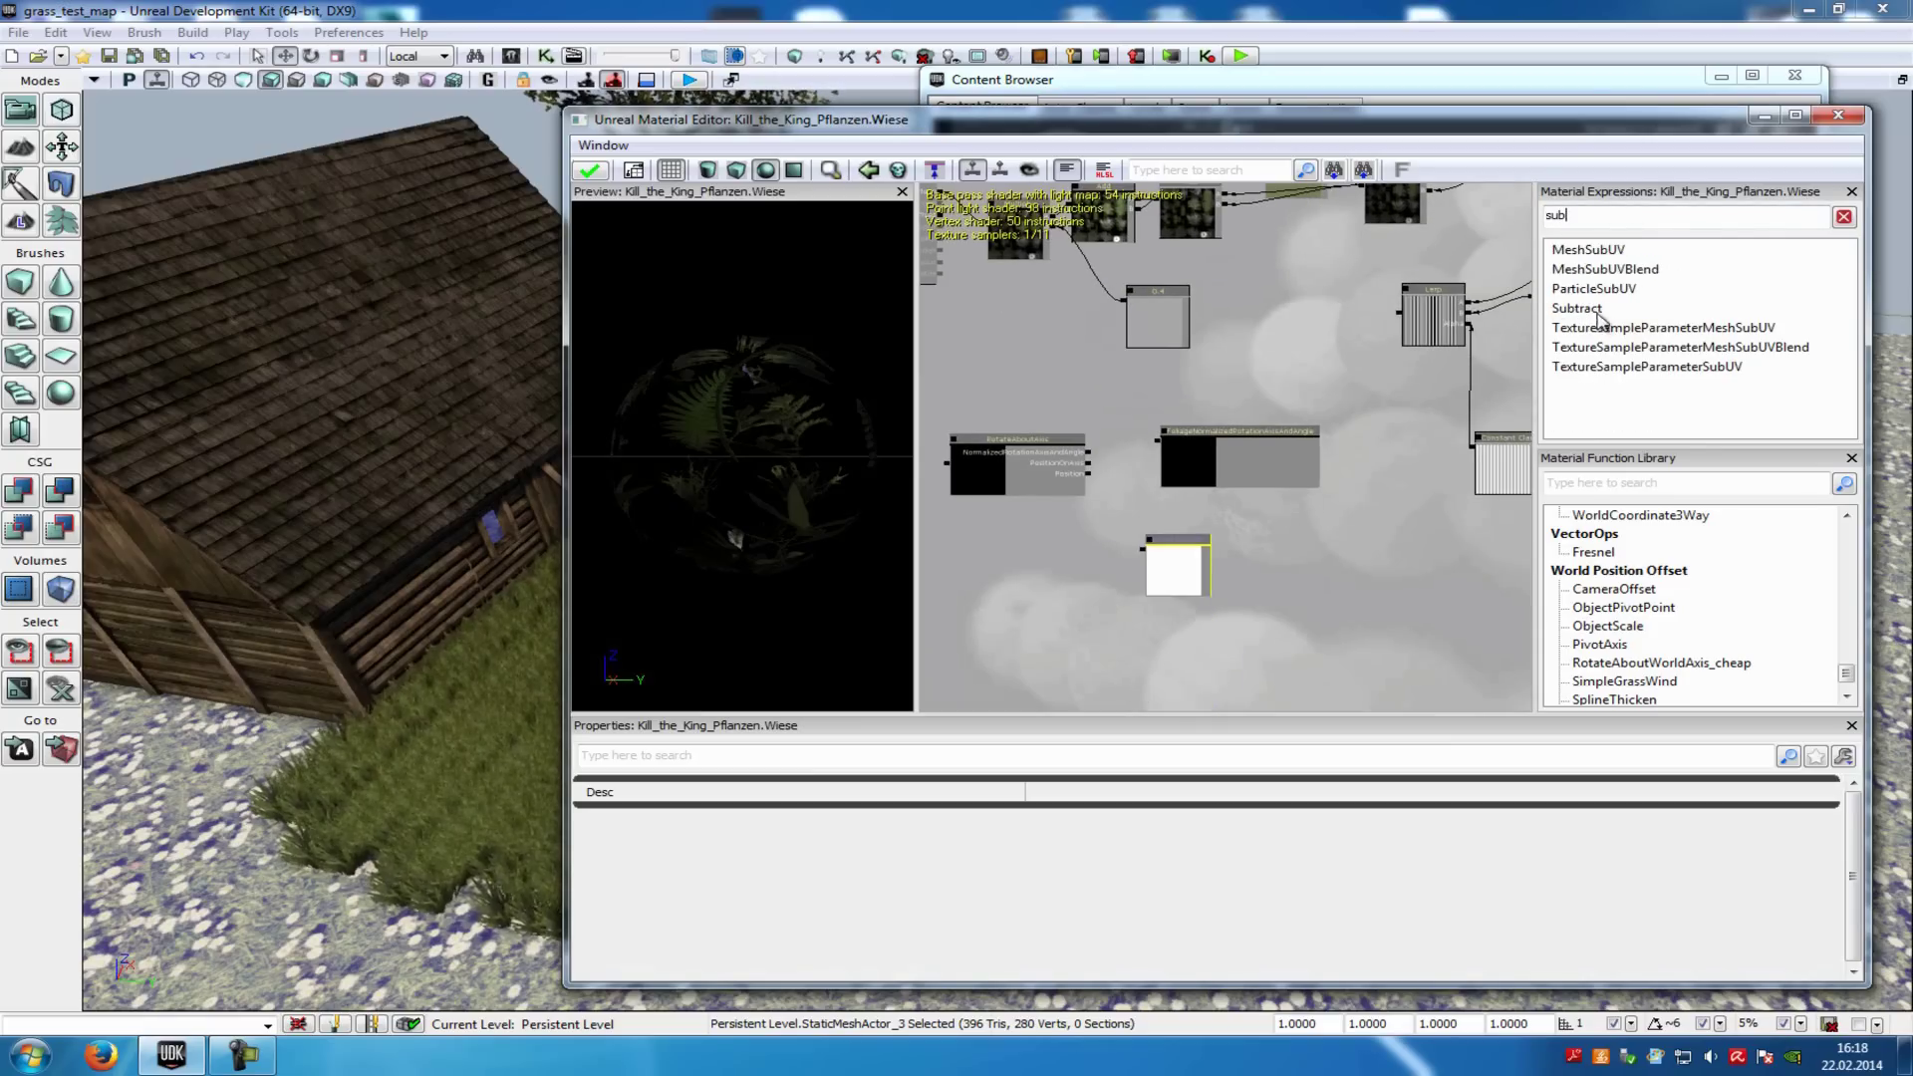
drag(1596, 311, 1269, 543)
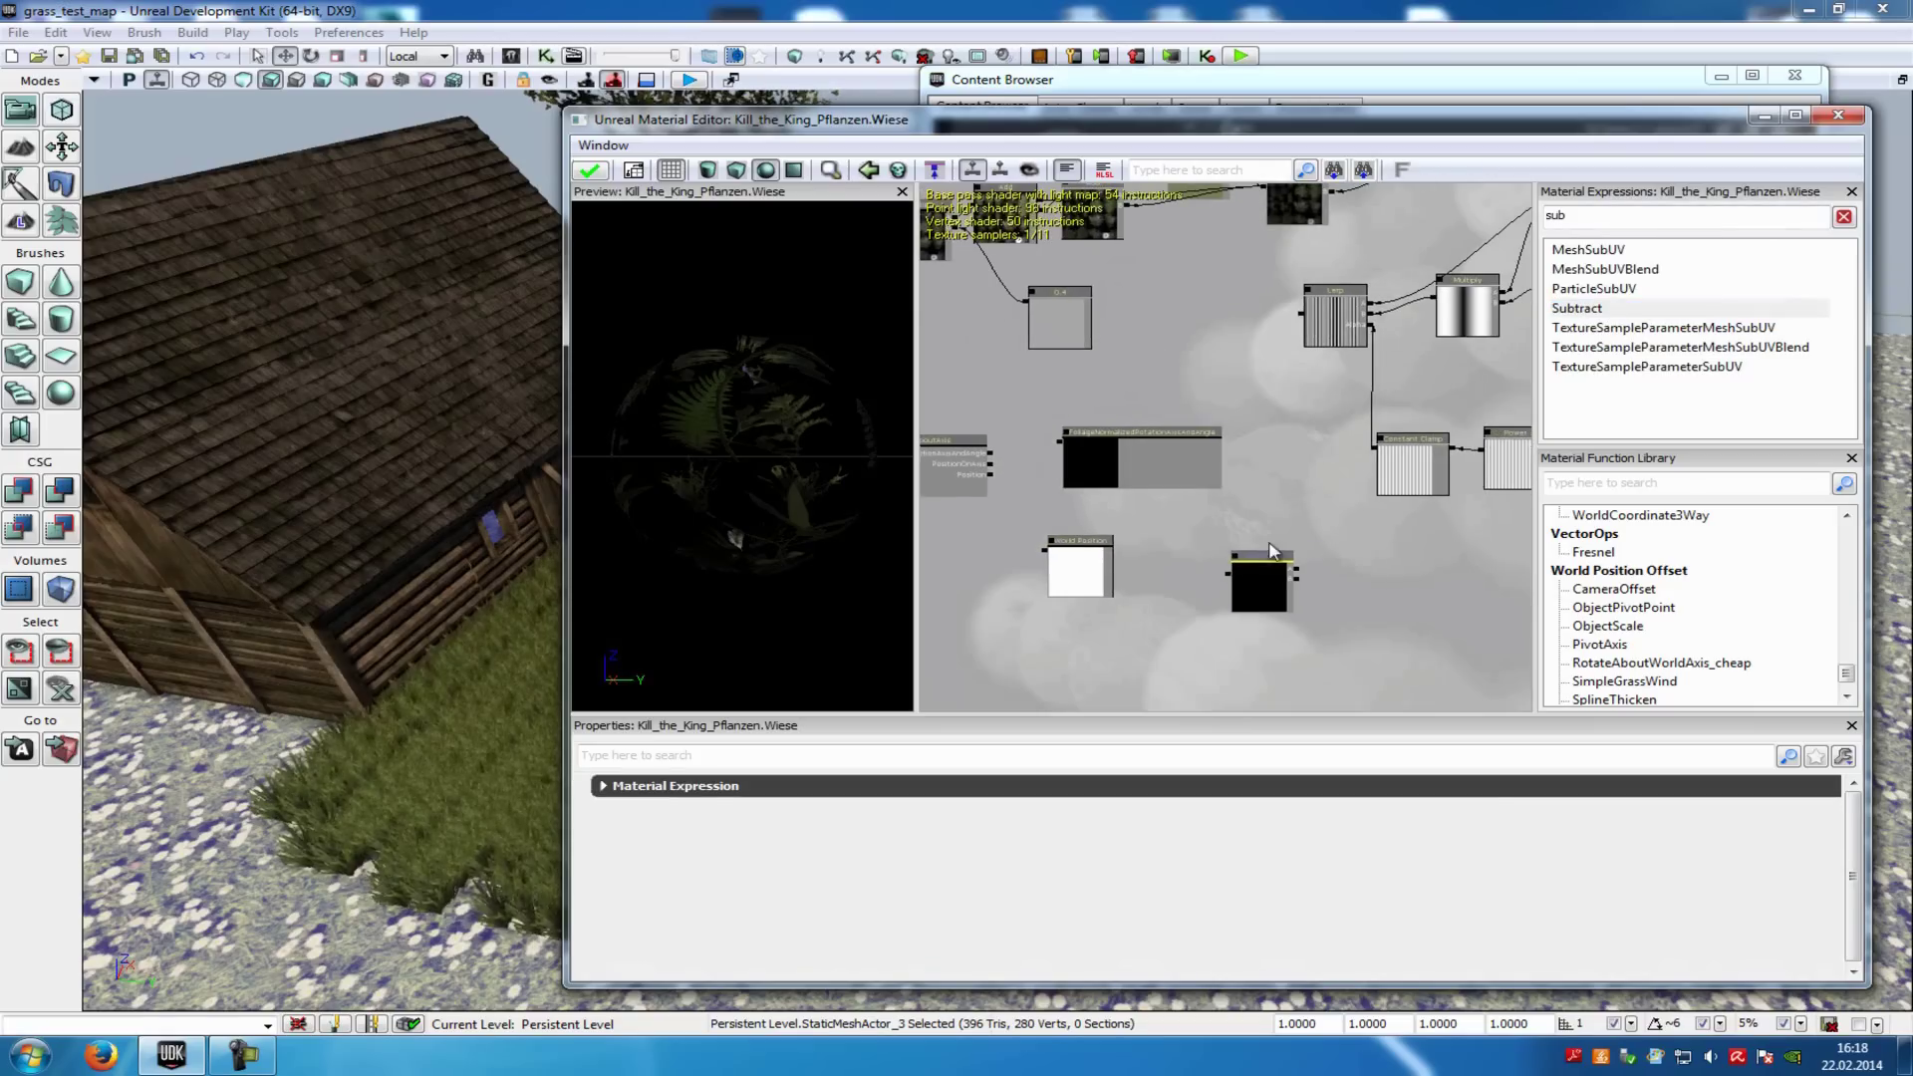
Add an ObjectWorldPosition node next to the Subtract node and a Constant3Vector node below them
click(1636, 223)
text(obj)
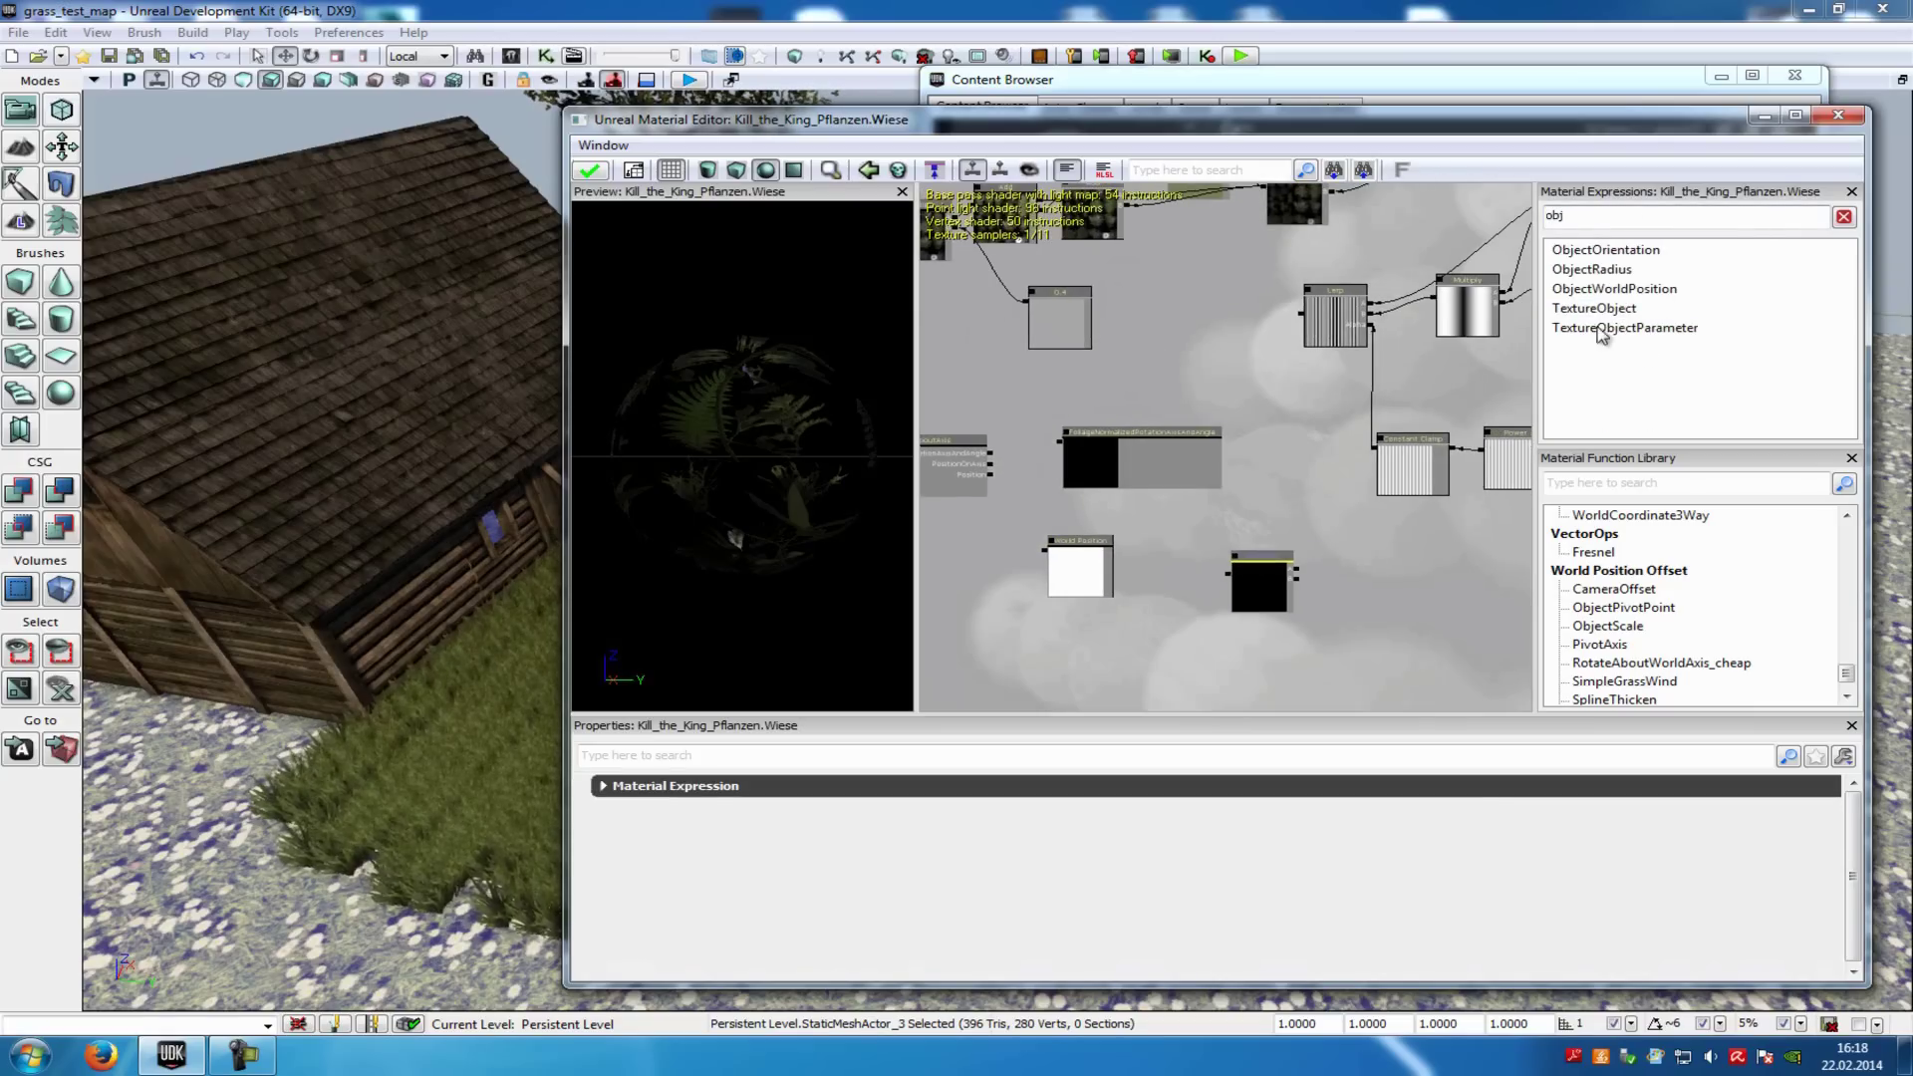
drag(1262, 671, 1165, 643)
drag(1608, 289, 1408, 413)
drag(1281, 517, 1283, 513)
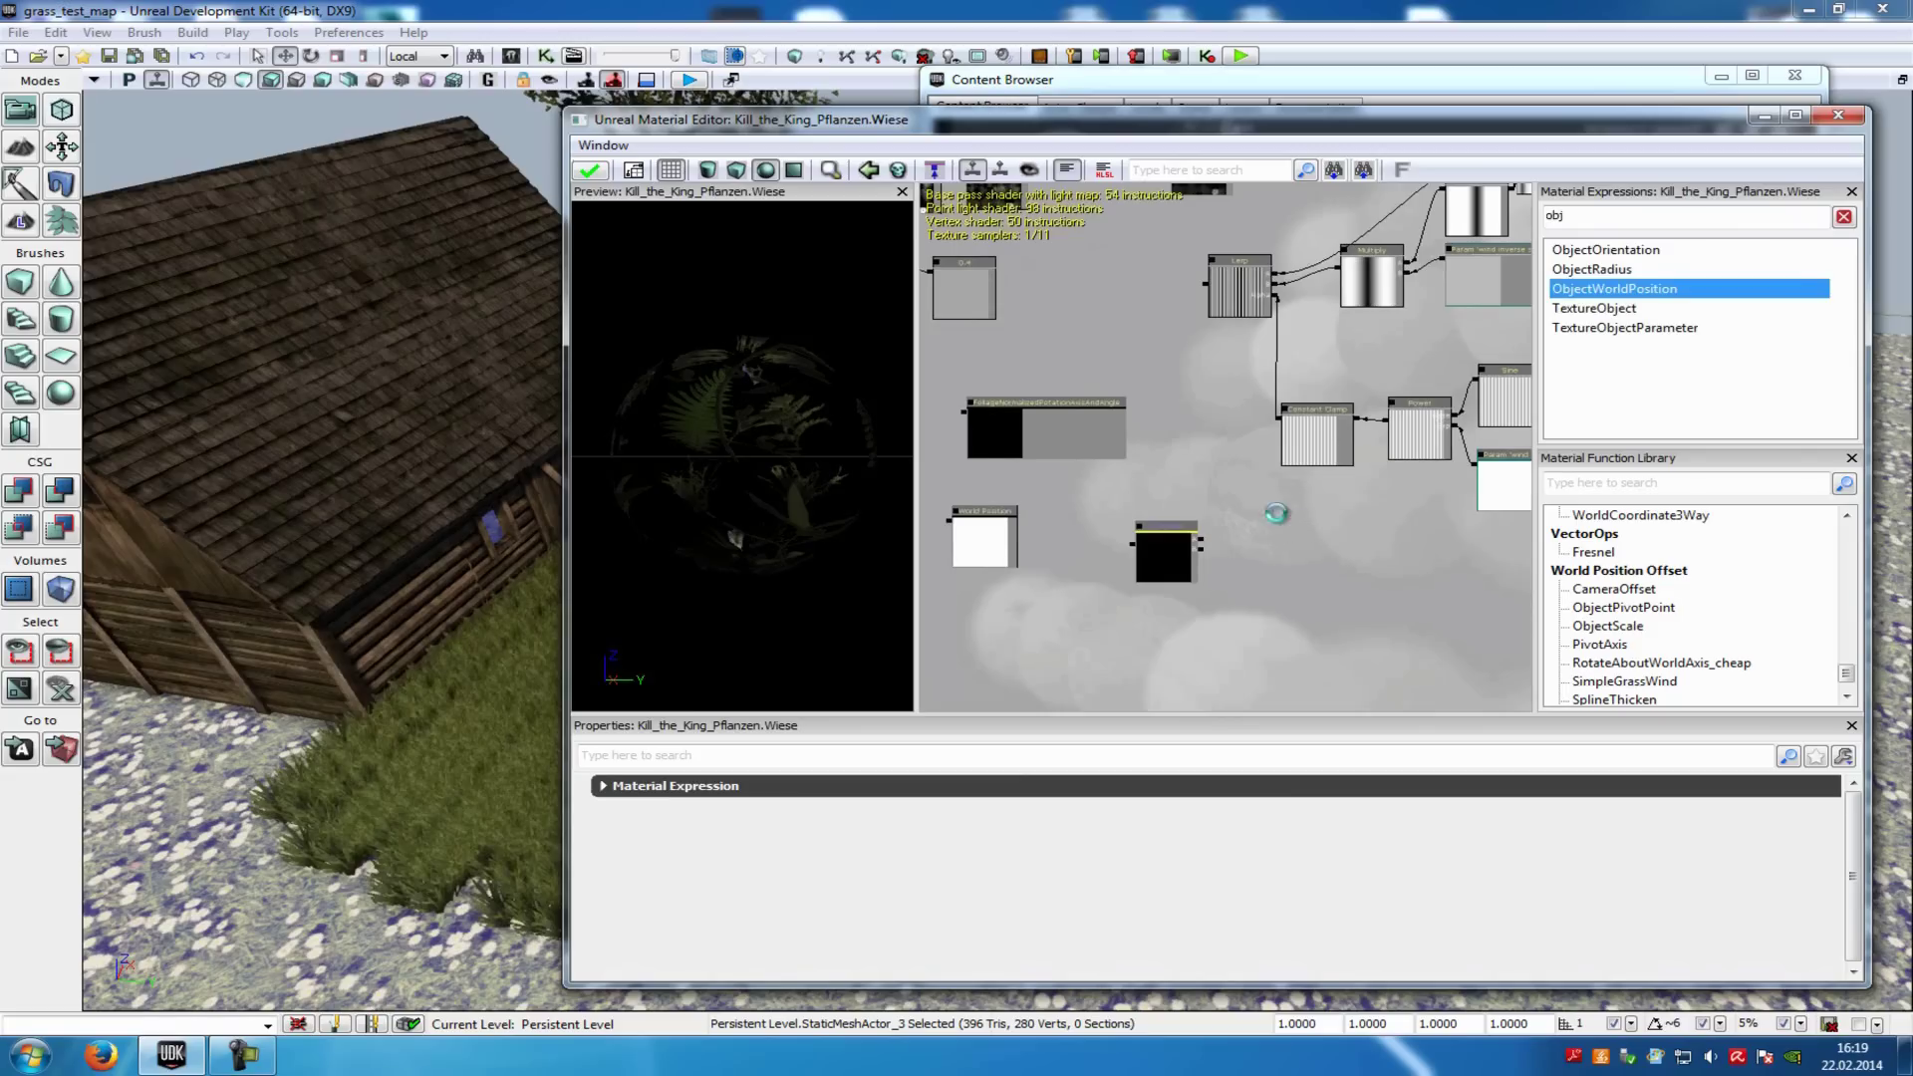
text(con)
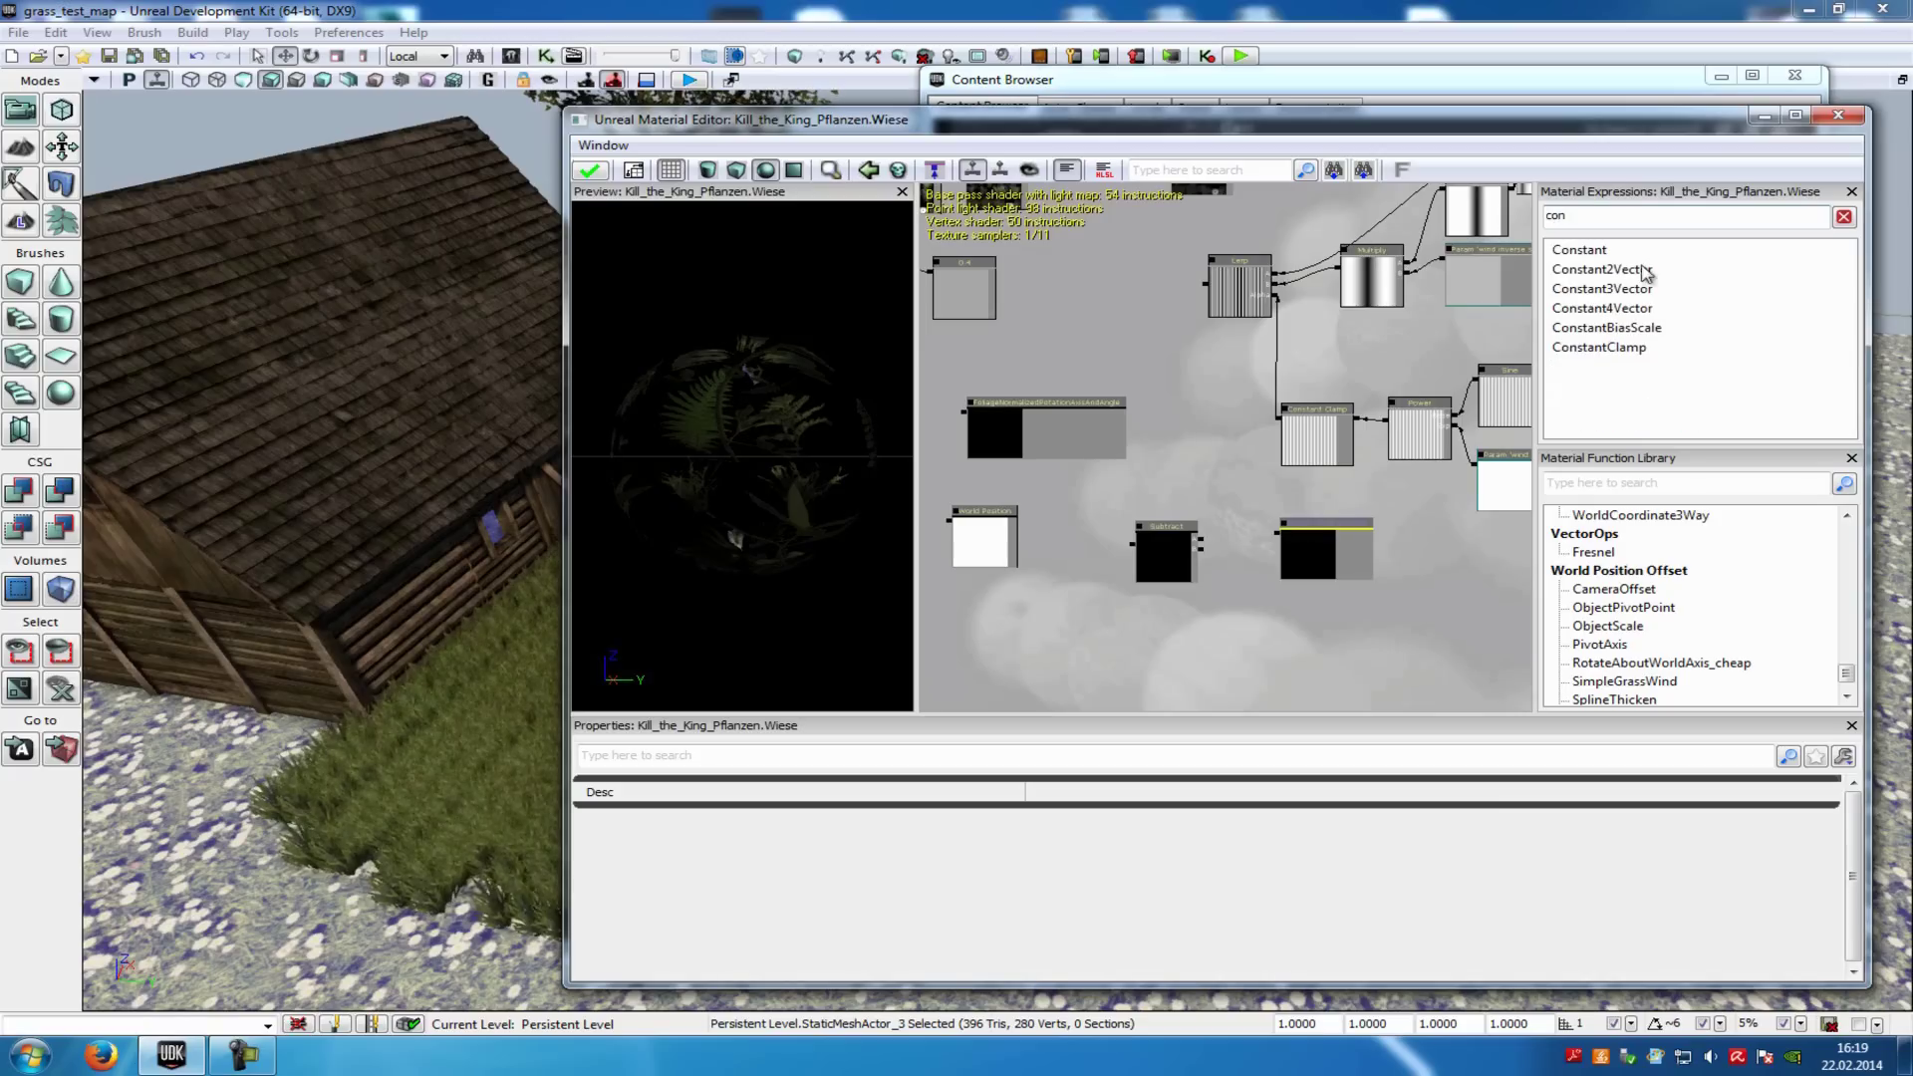
click(1604, 289)
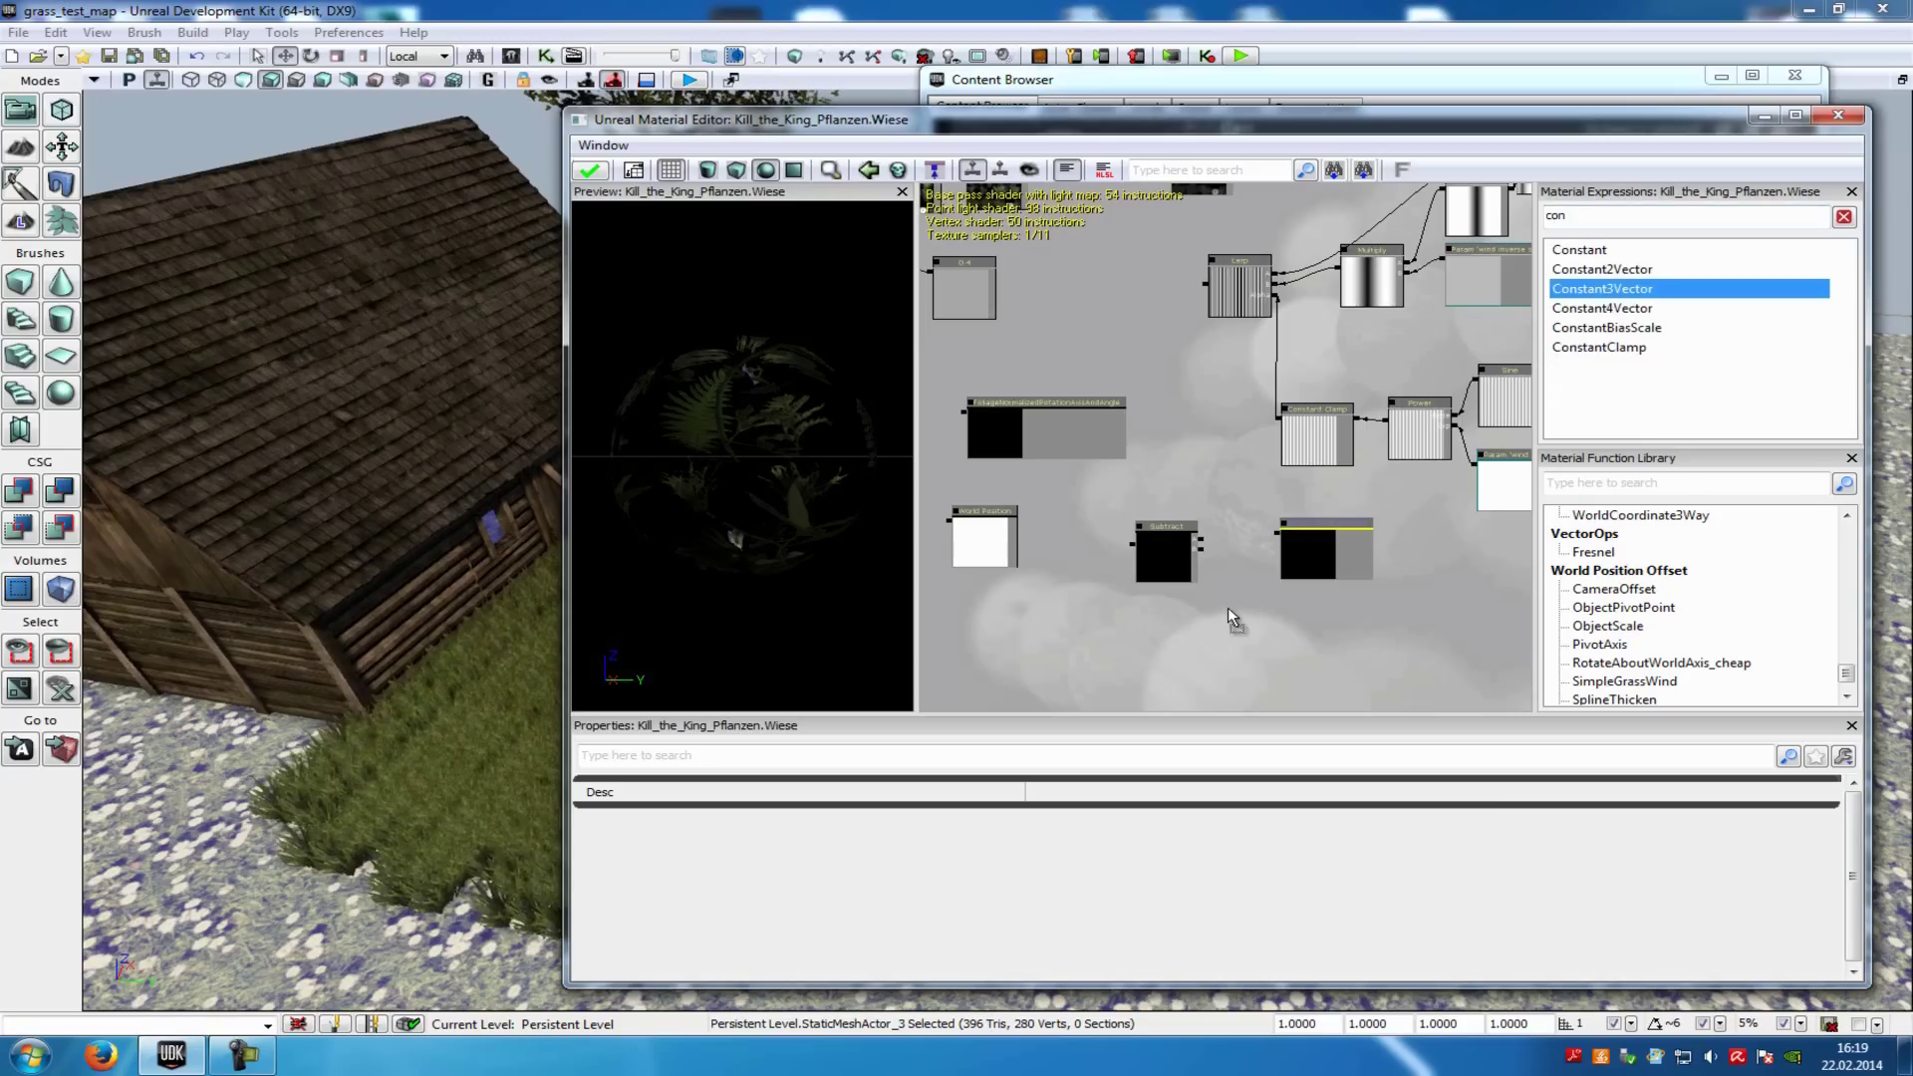
drag(1241, 616, 1242, 617)
Add an Add node to the left of the RotateAboutAxis node
drag(1104, 588, 1385, 647)
double_click(1608, 221)
text(add)
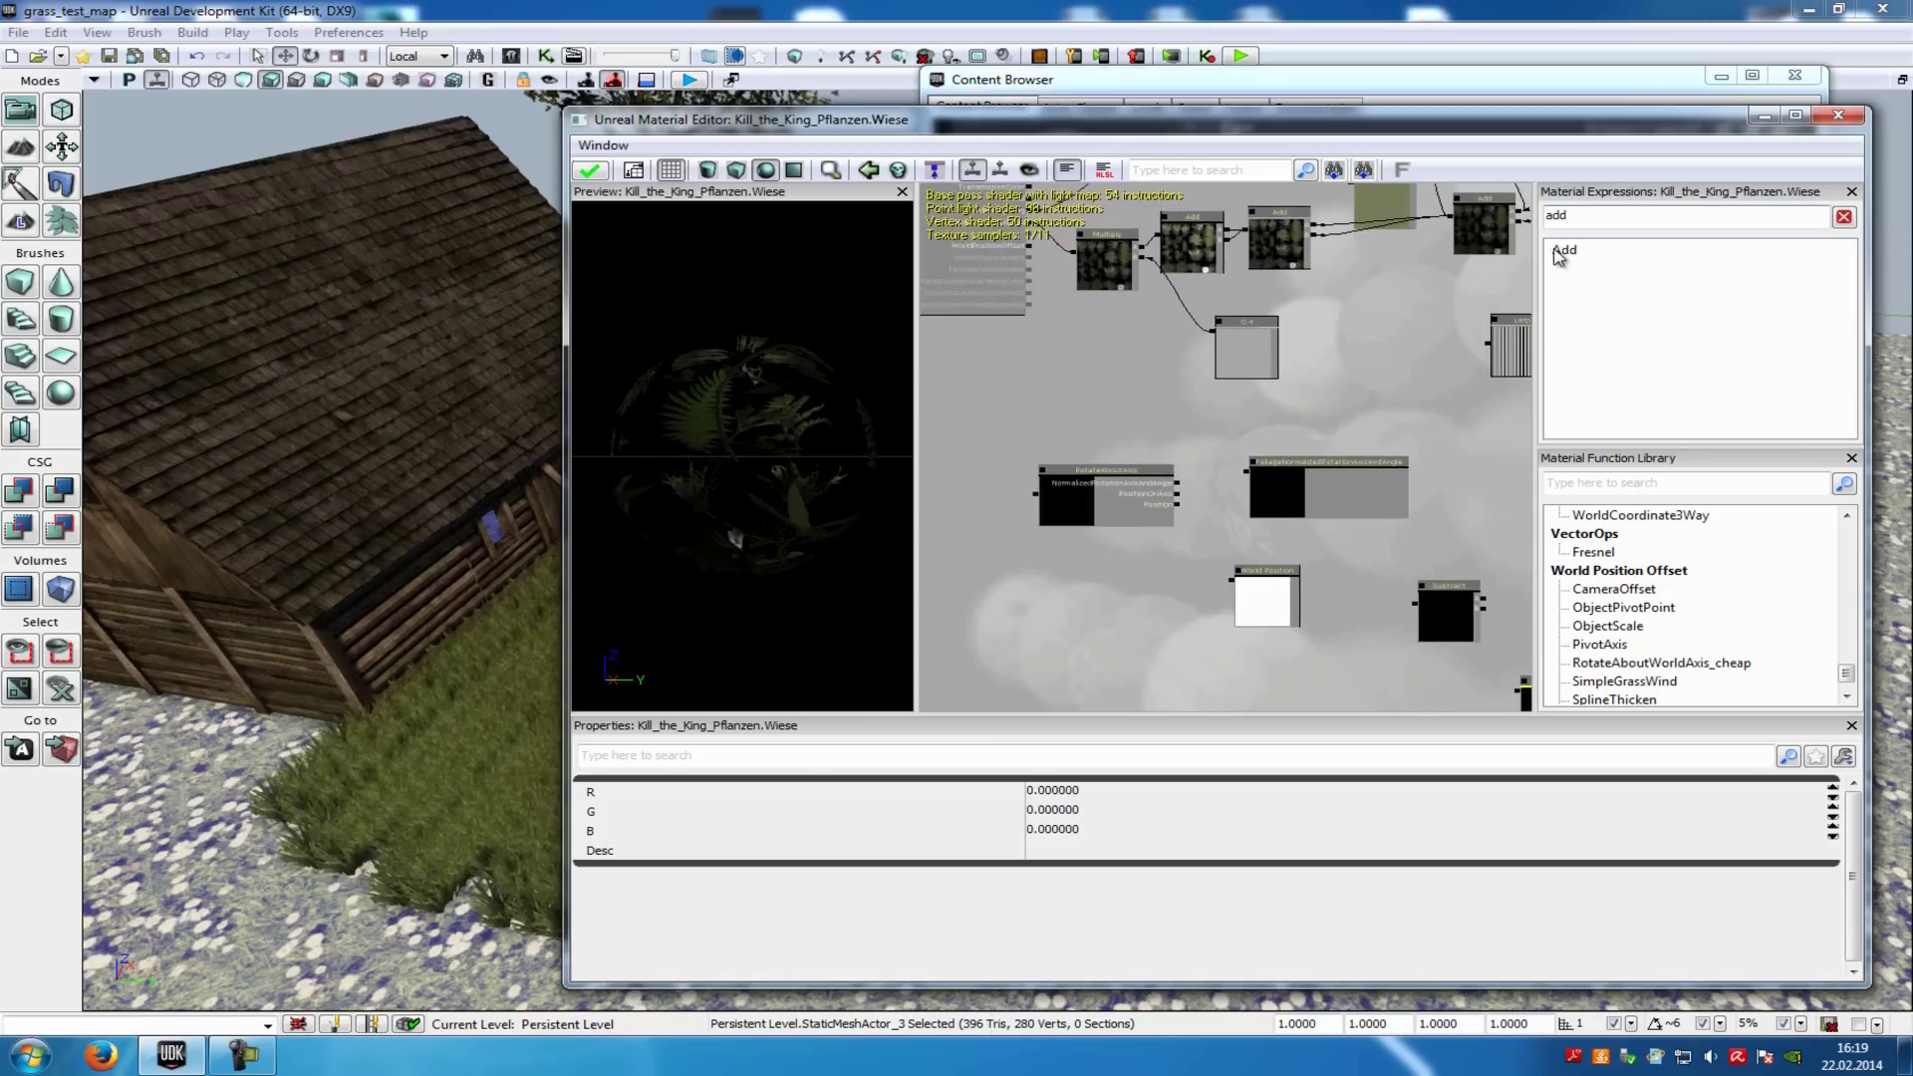
drag(1559, 254, 1586, 250)
drag(971, 409, 975, 412)
Connect the RotateAboutAxis output to an input of the new Add node
scroll(1136, 460, up, 5)
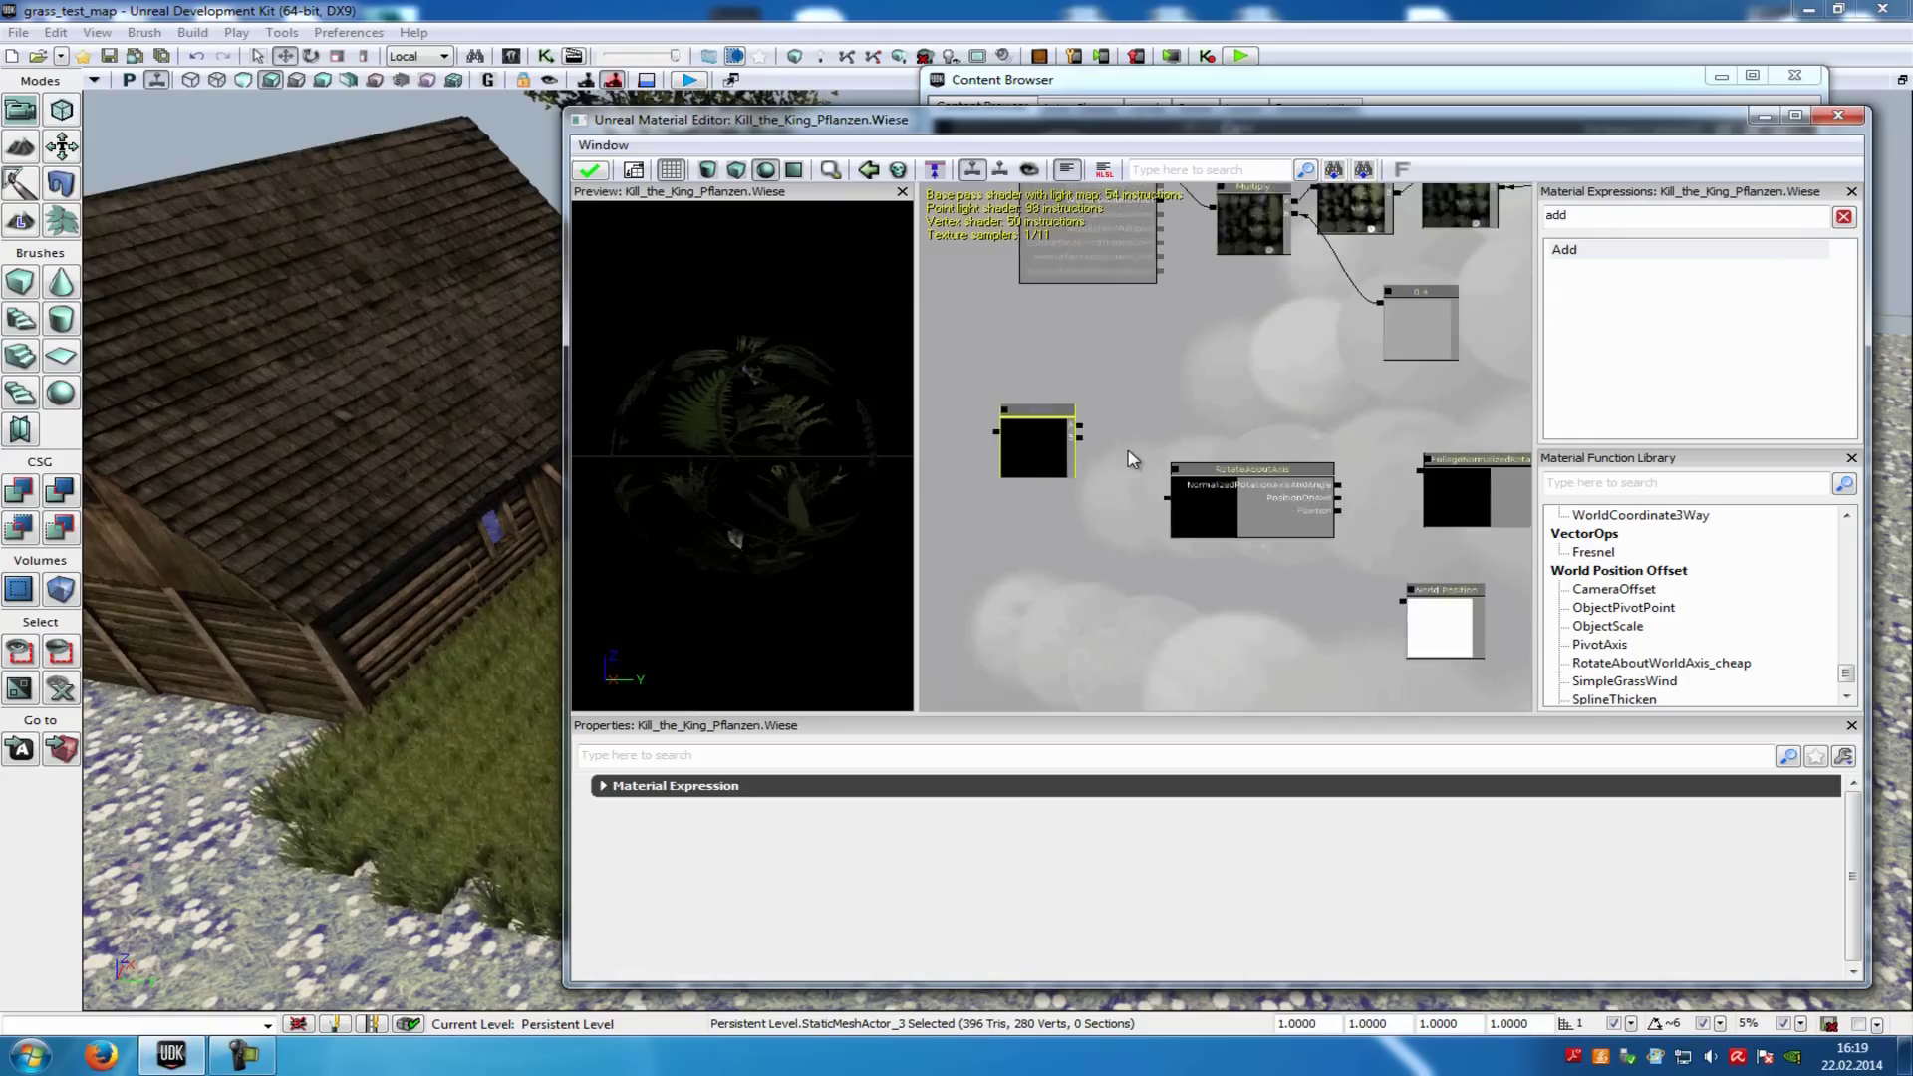
click(1234, 546)
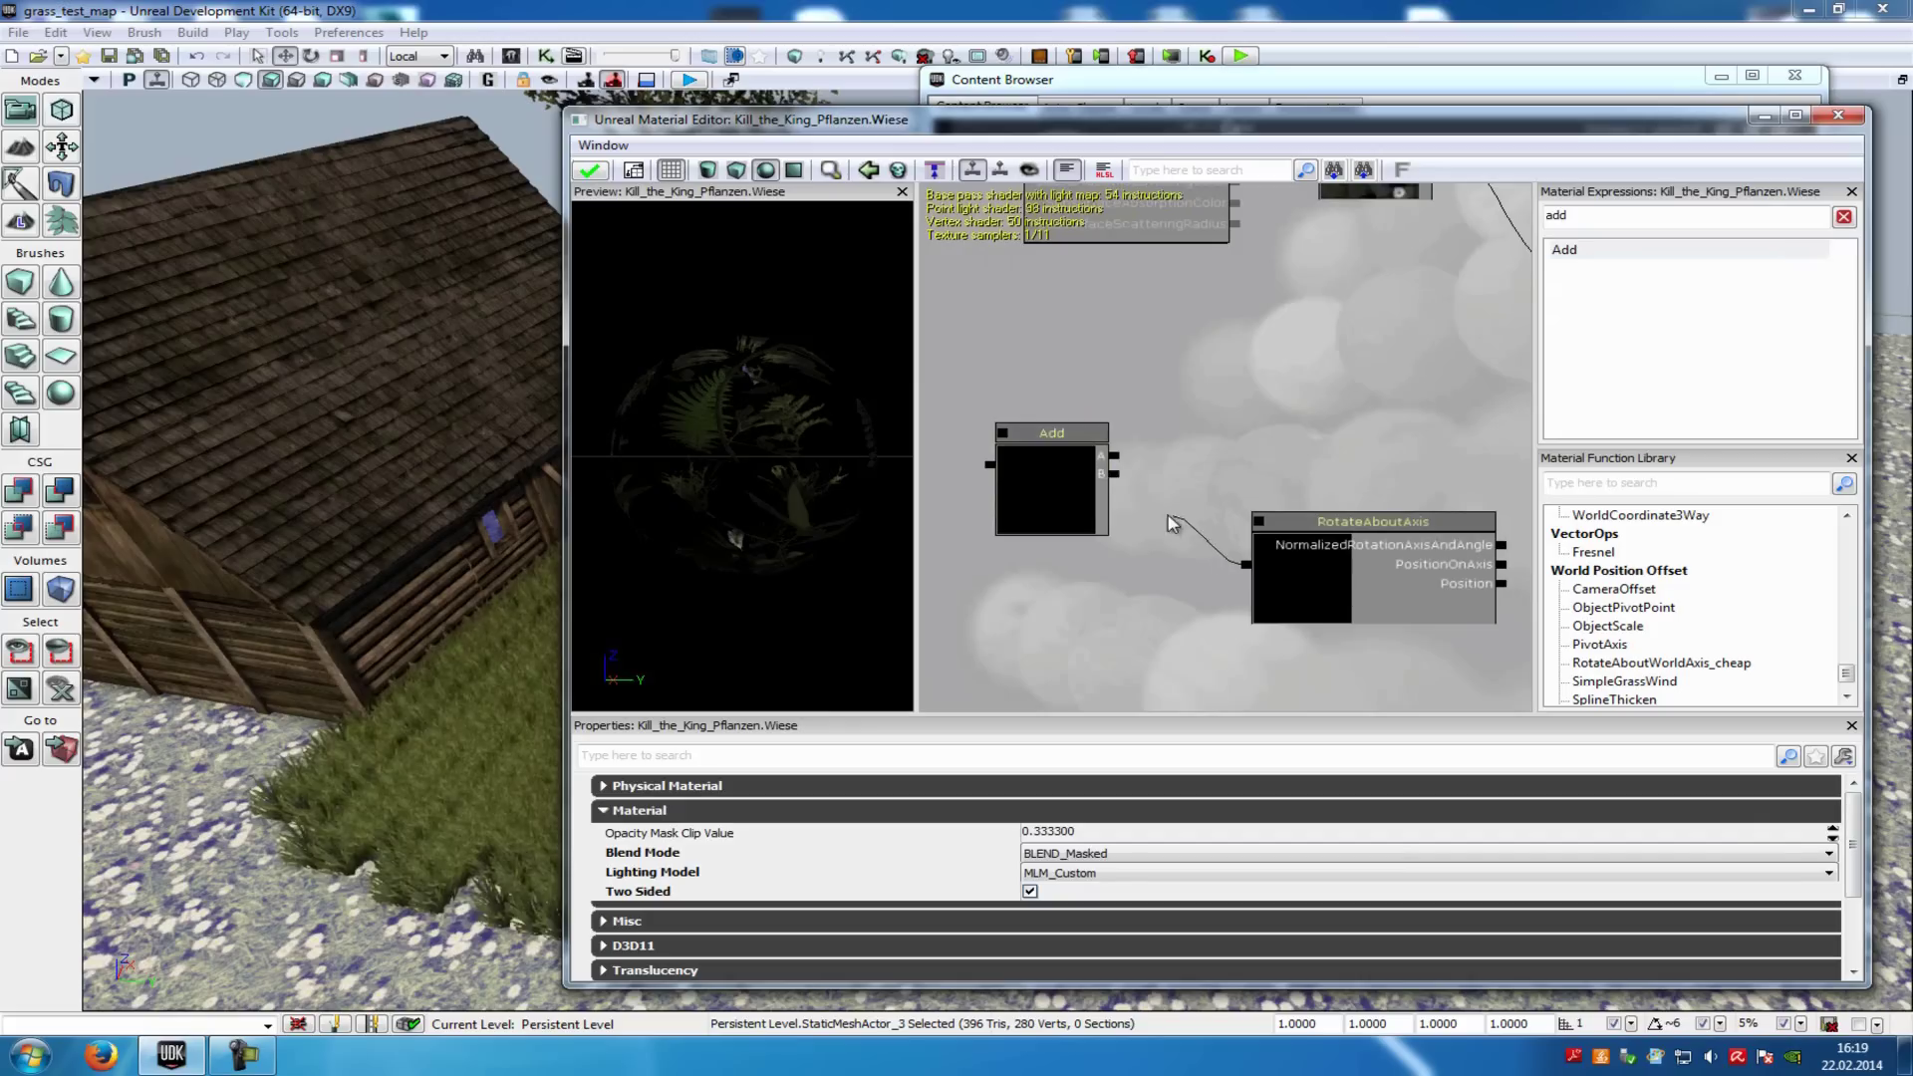
drag(1166, 515, 1251, 562)
Connect FoliageNormalizedRotationAxisAndAngle to RotateAboutAxis's NormalizedRotationAxisAndAngle input, and the Subtract output to its PositionOnAxis input
drag(1377, 468, 1069, 453)
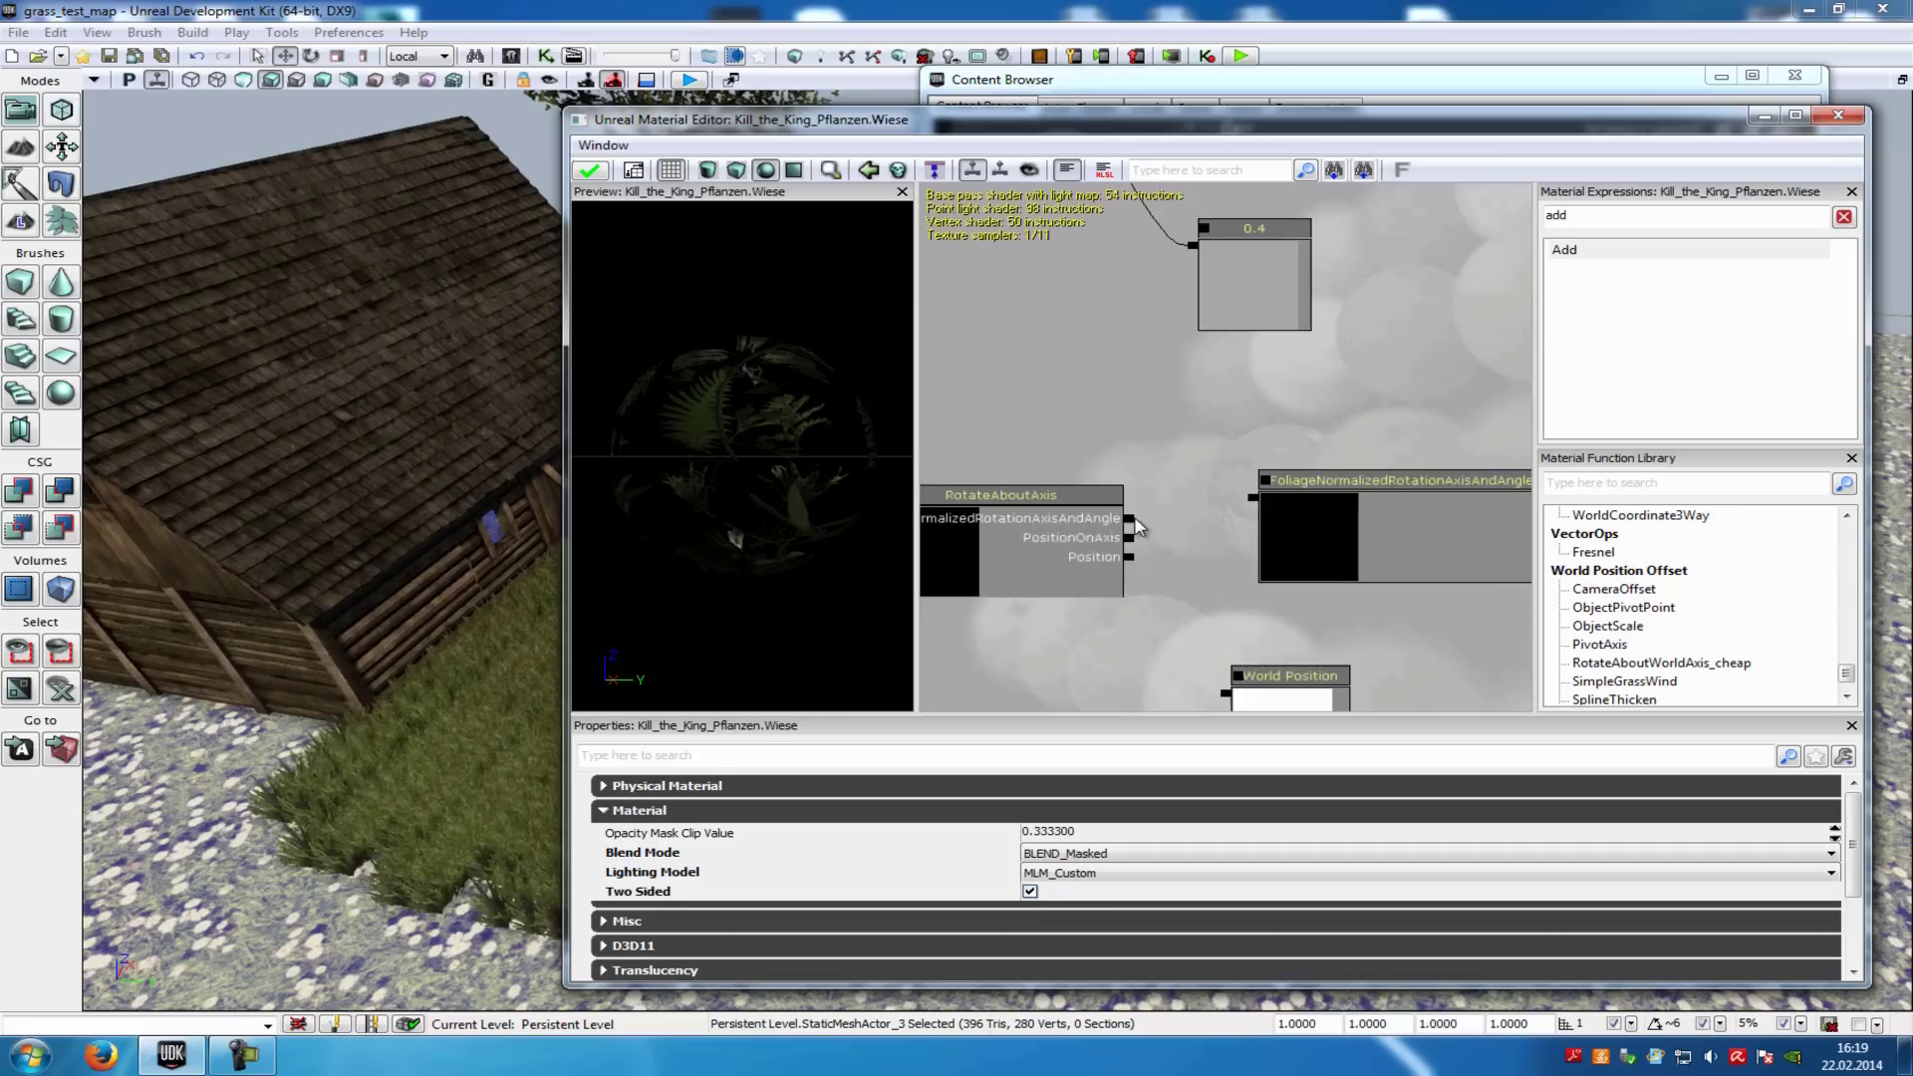
drag(1127, 538, 1195, 561)
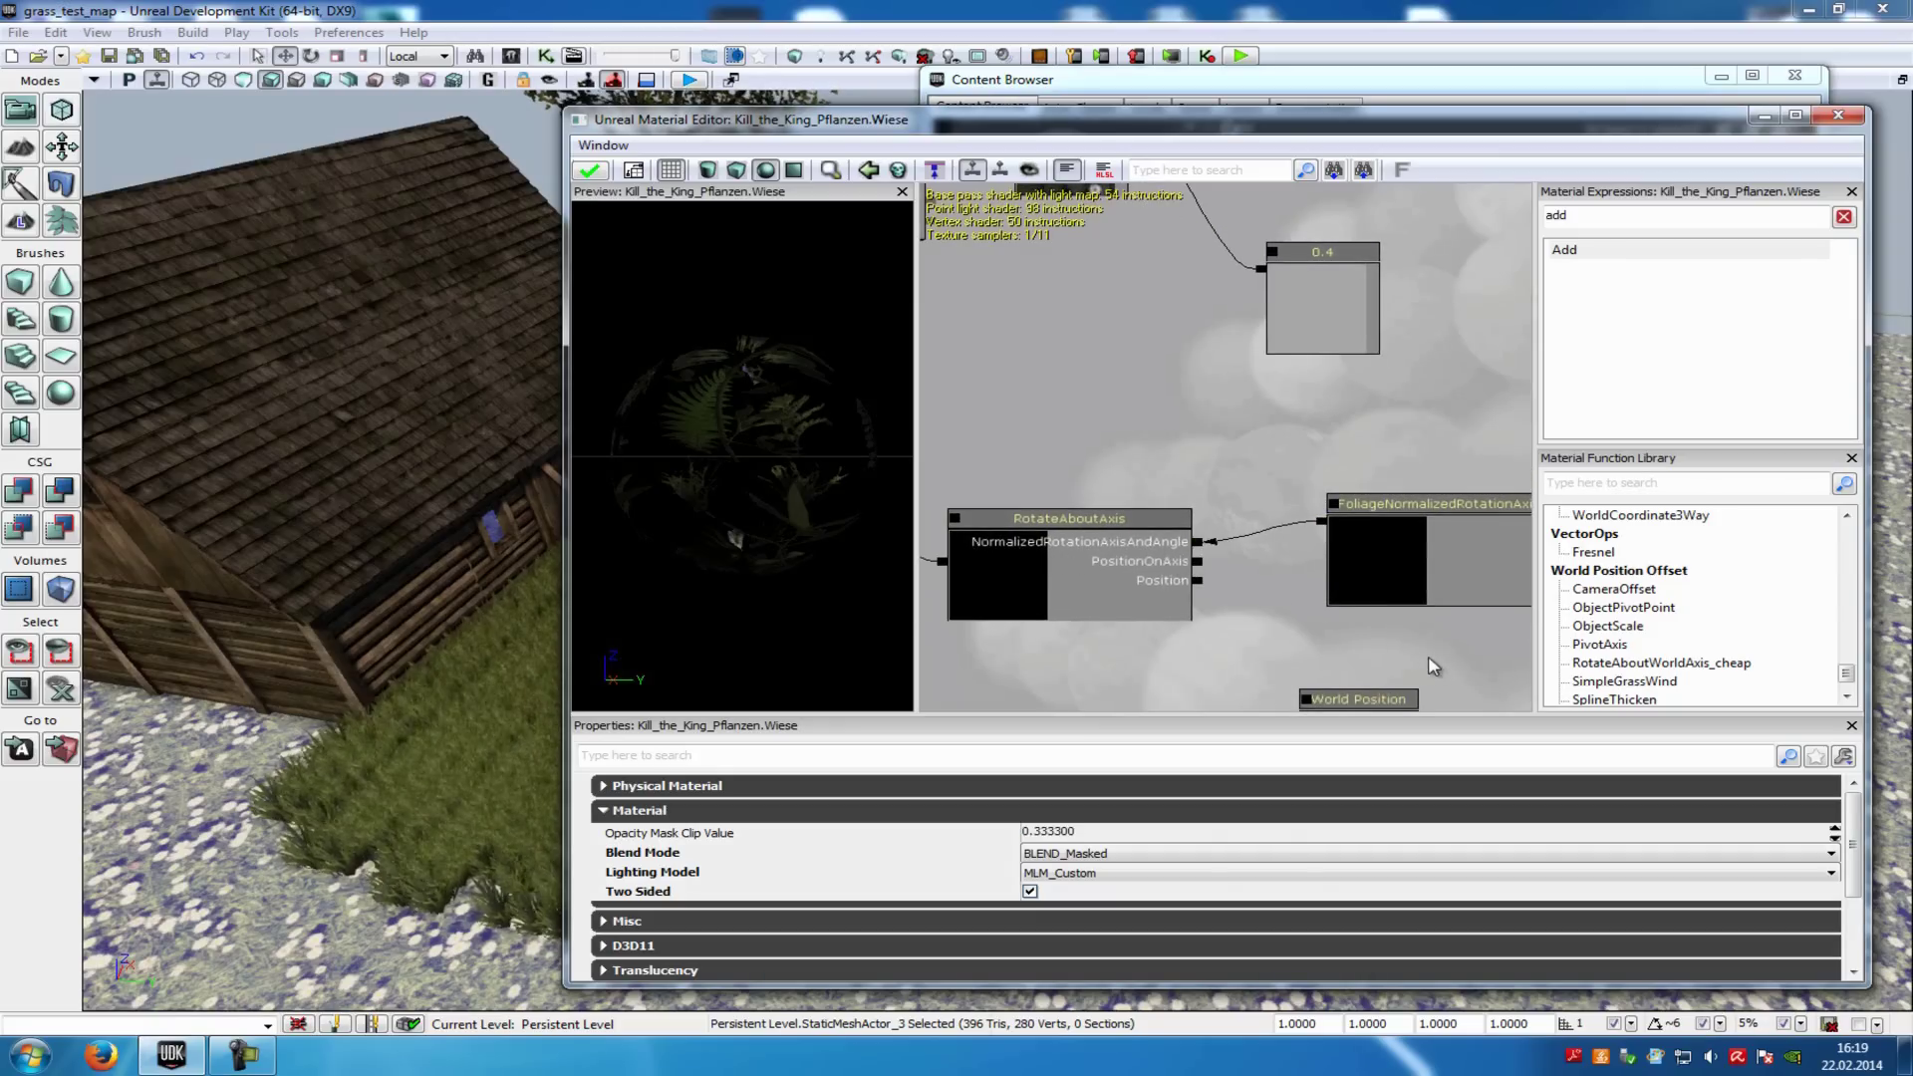
mouse_move(1429, 662)
mouse_down()
mouse_move(1117, 496)
mouse_move(1340, 566)
mouse_move(1283, 551)
mouse_up()
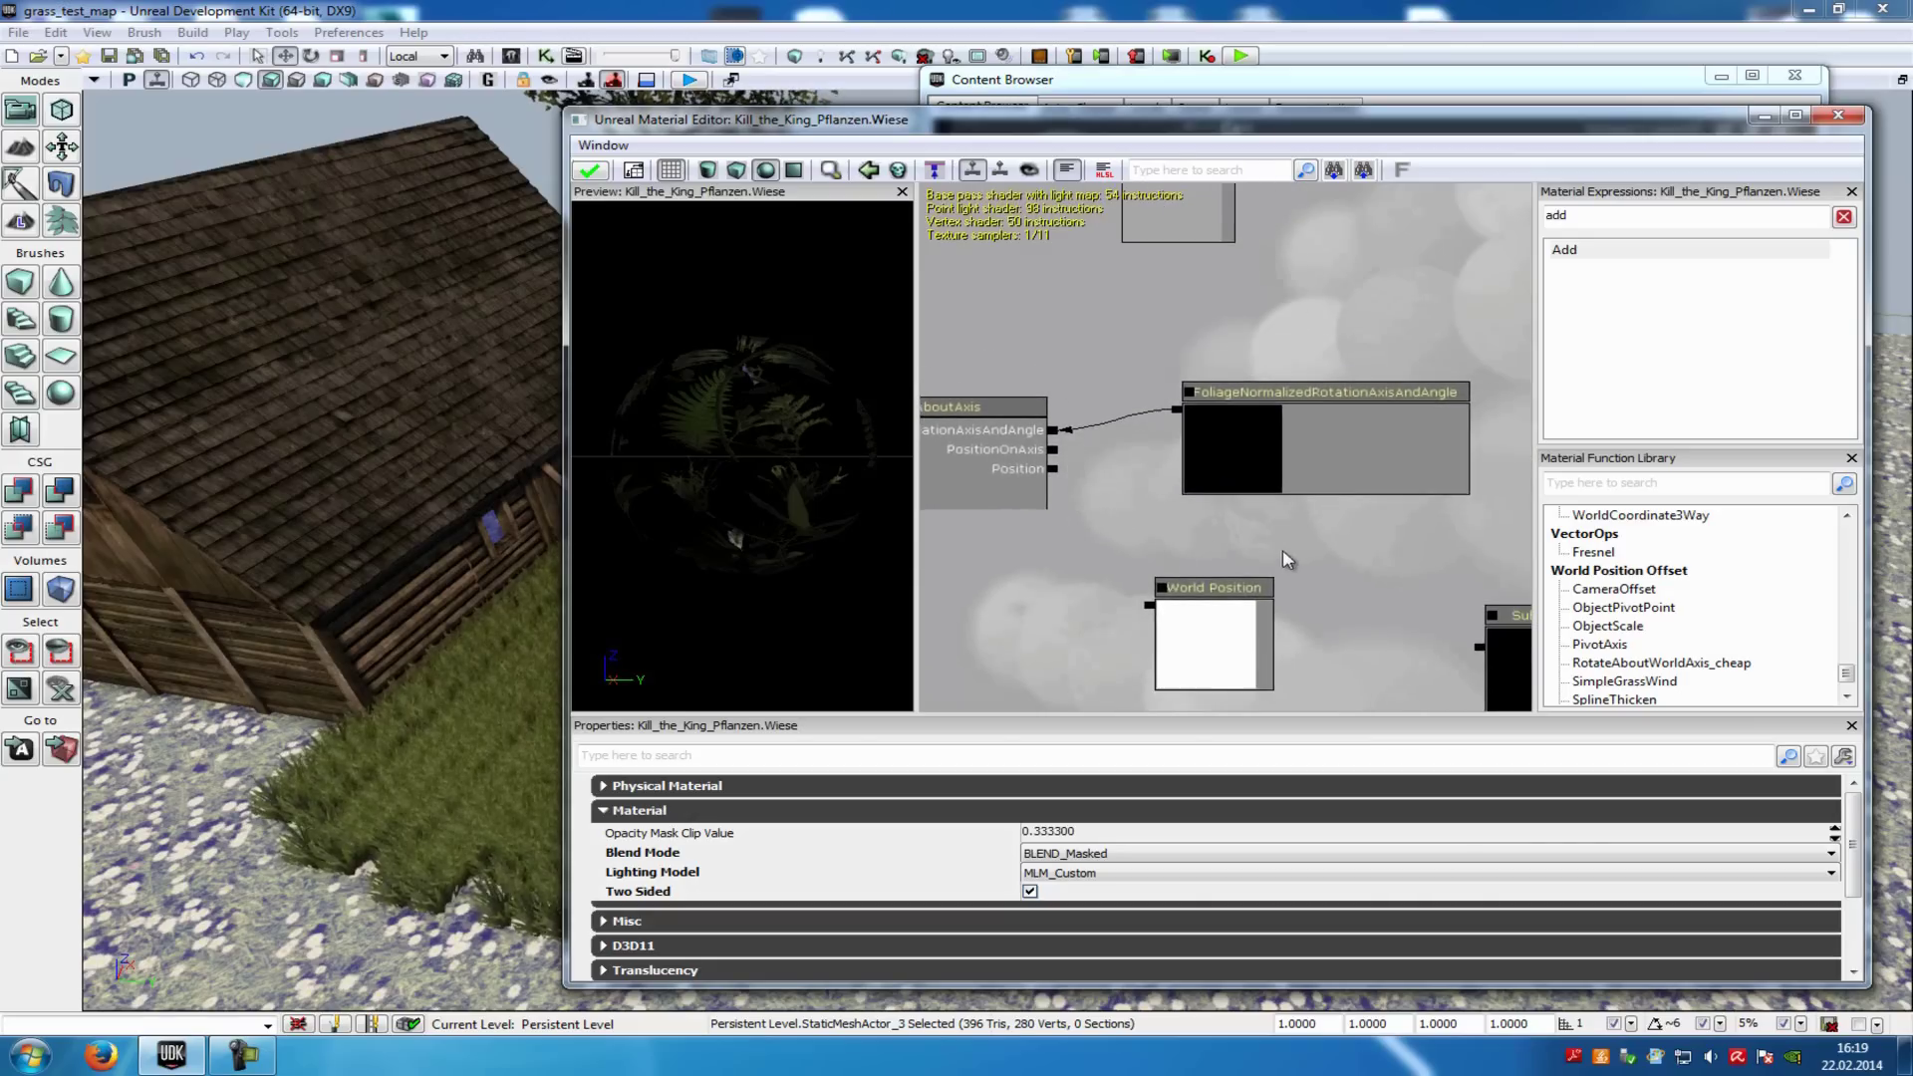
drag(1478, 648, 1054, 450)
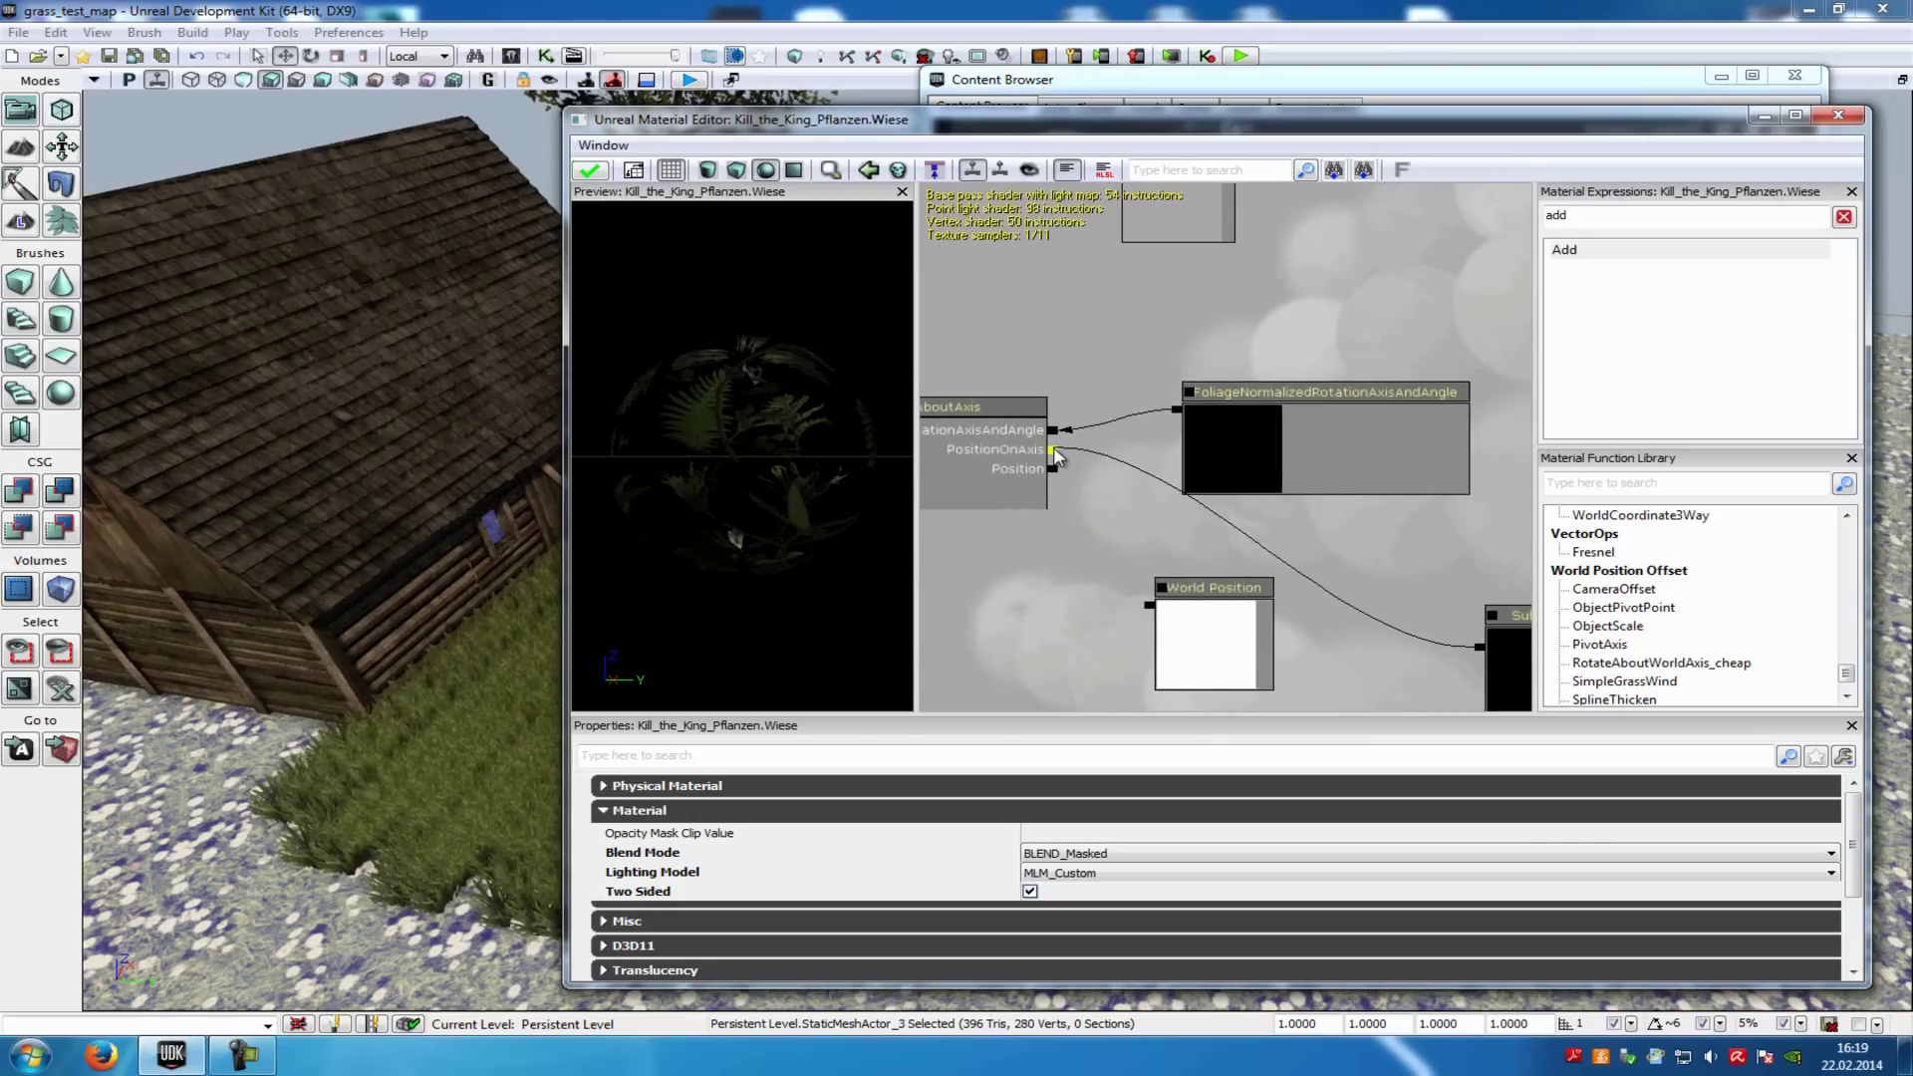
Connect World Position to RotateAboutAxis's Position input, and feed ObjectWorldPosition and the Constant3Vector into the A and B inputs of Subtract
drag(1151, 606, 1053, 470)
drag(1459, 518, 1028, 396)
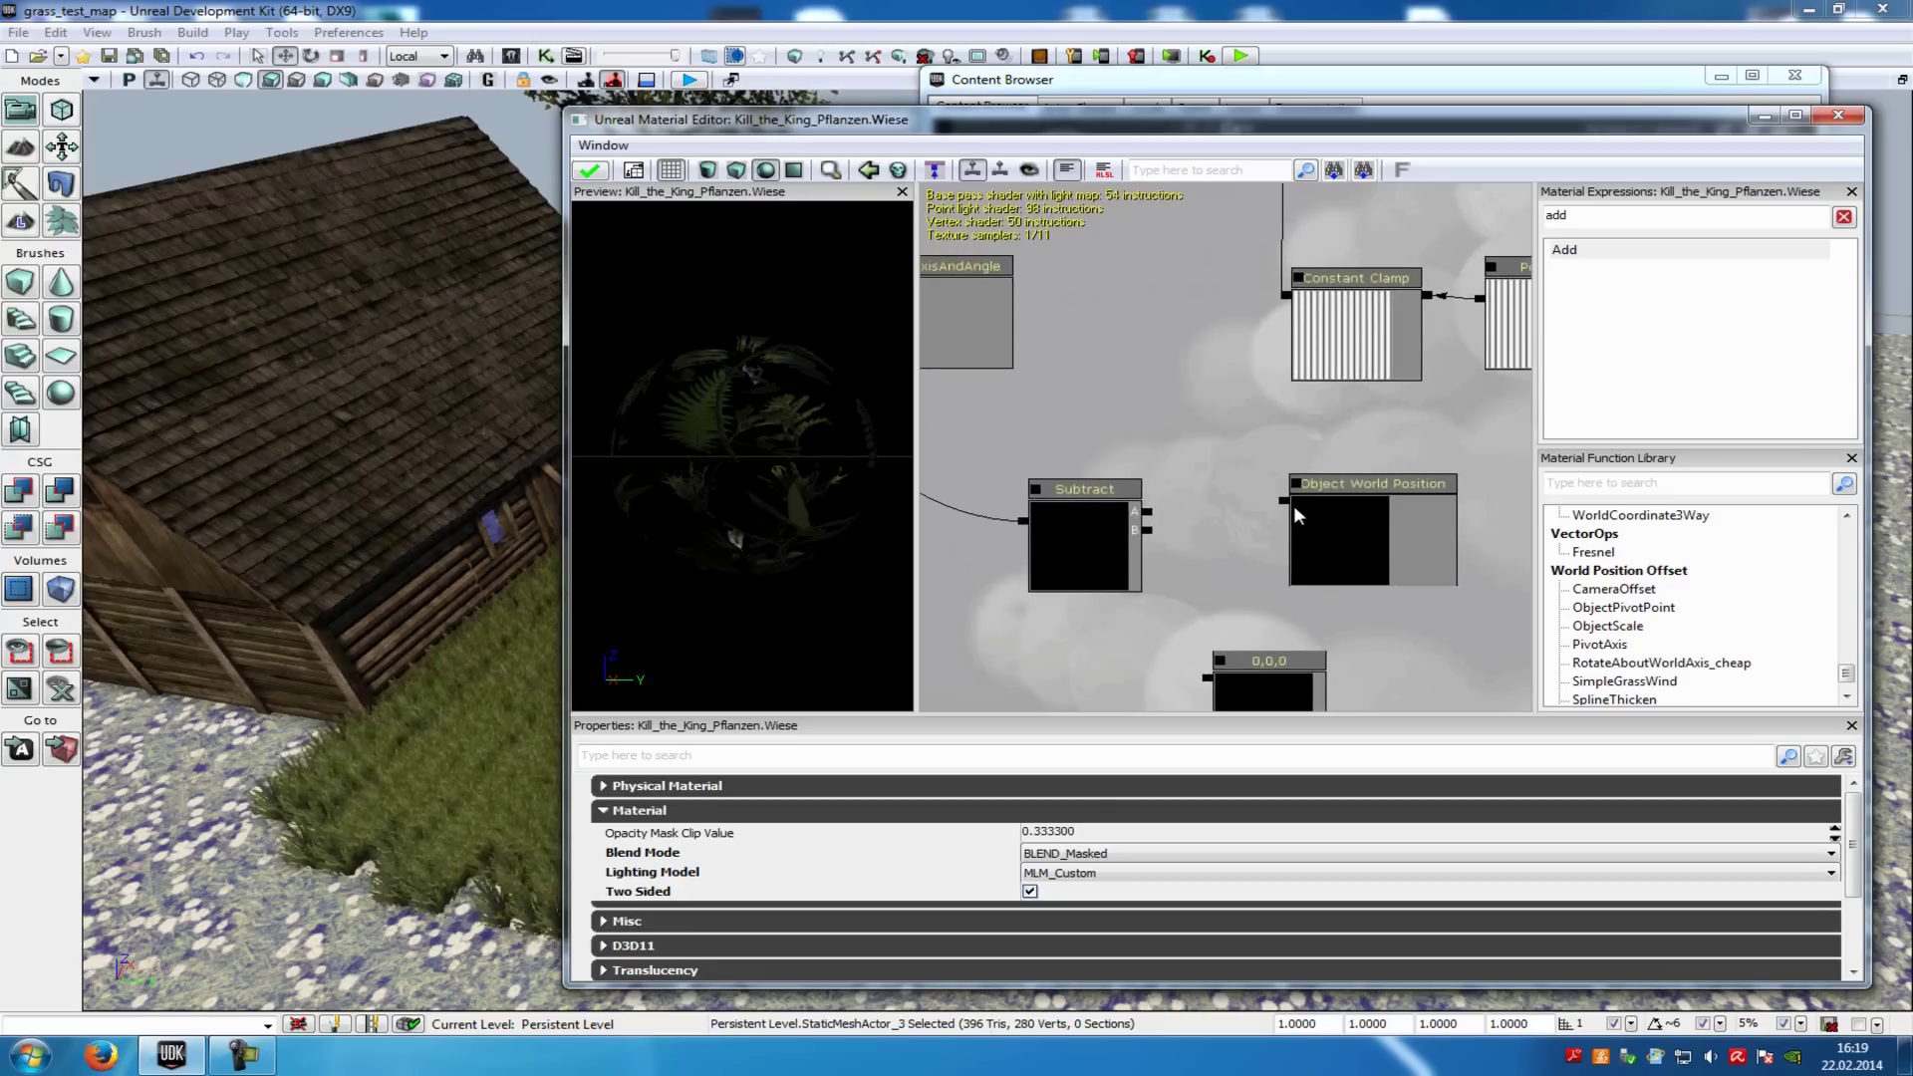
drag(1285, 501, 1152, 518)
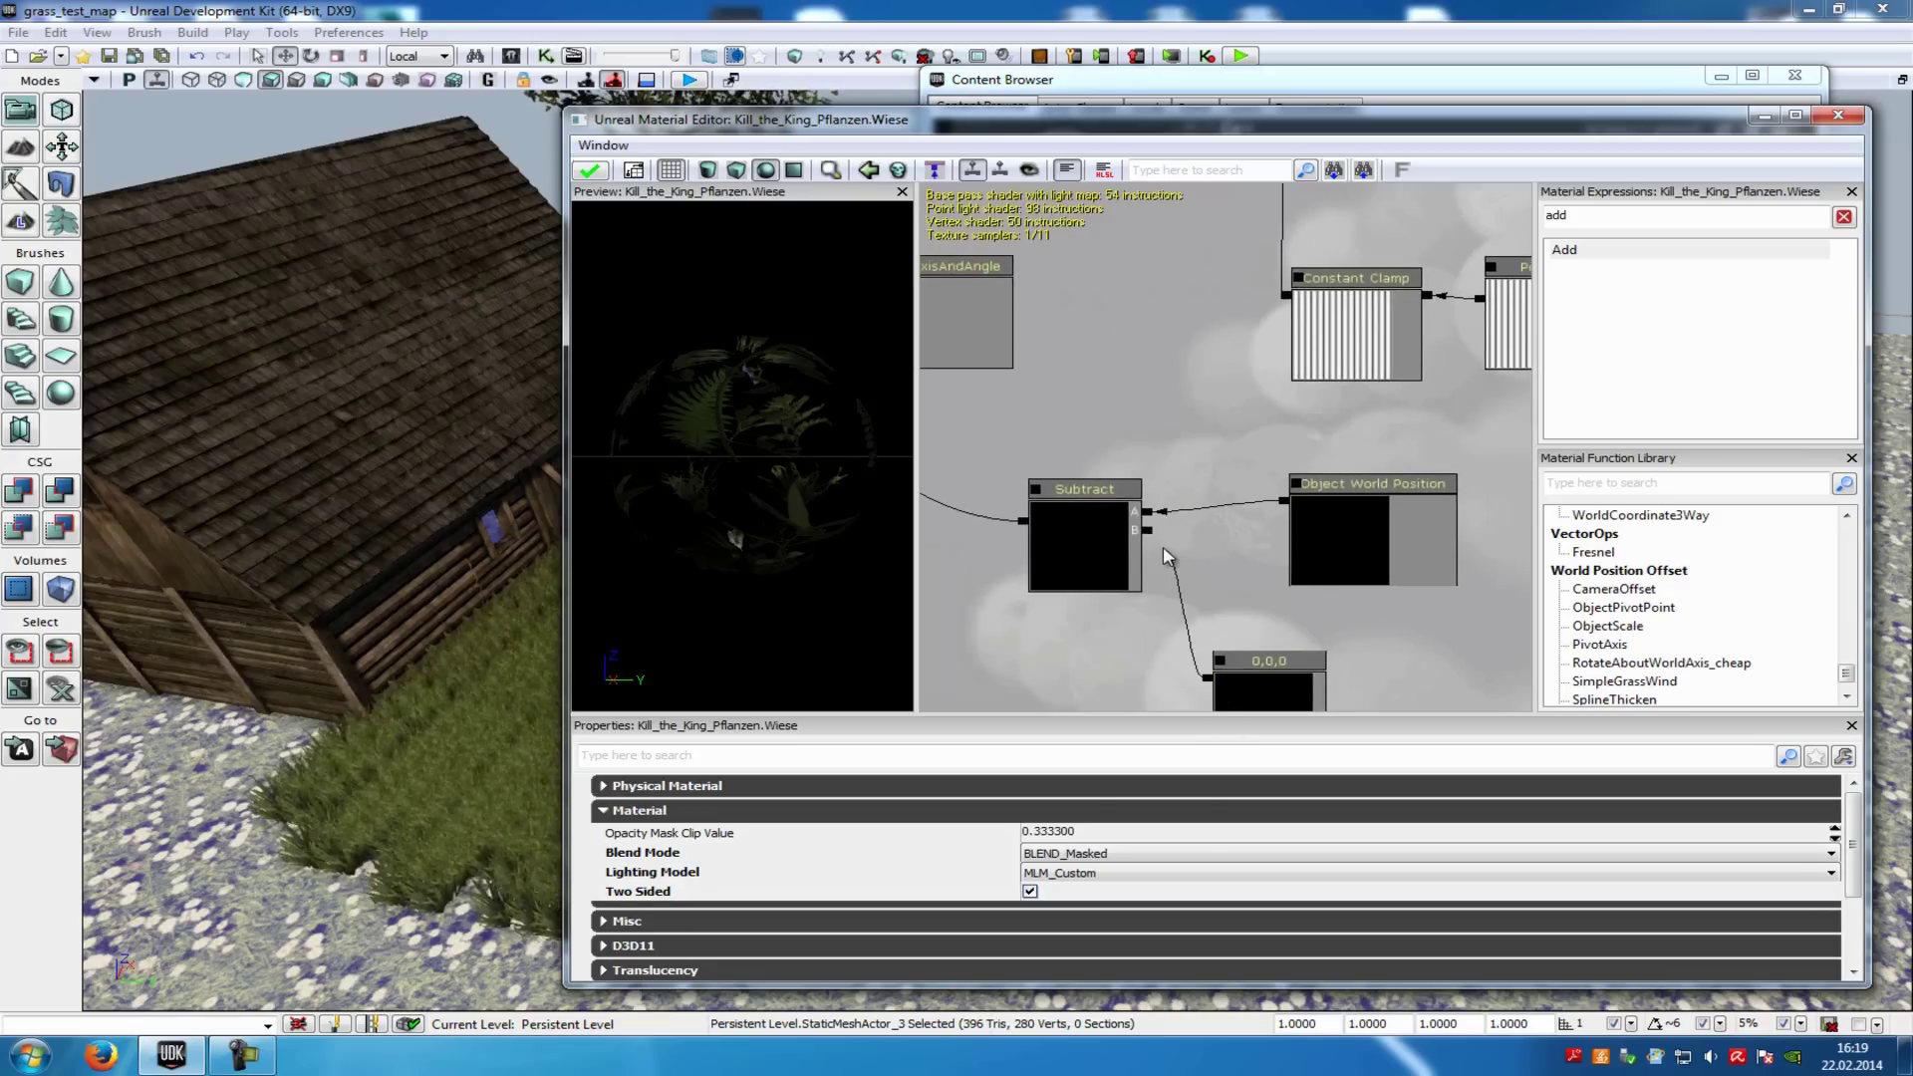
drag(1154, 538, 1152, 534)
Set the B value of the Constant3Vector feeding the Subtract node to 60
drag(1365, 617, 1324, 528)
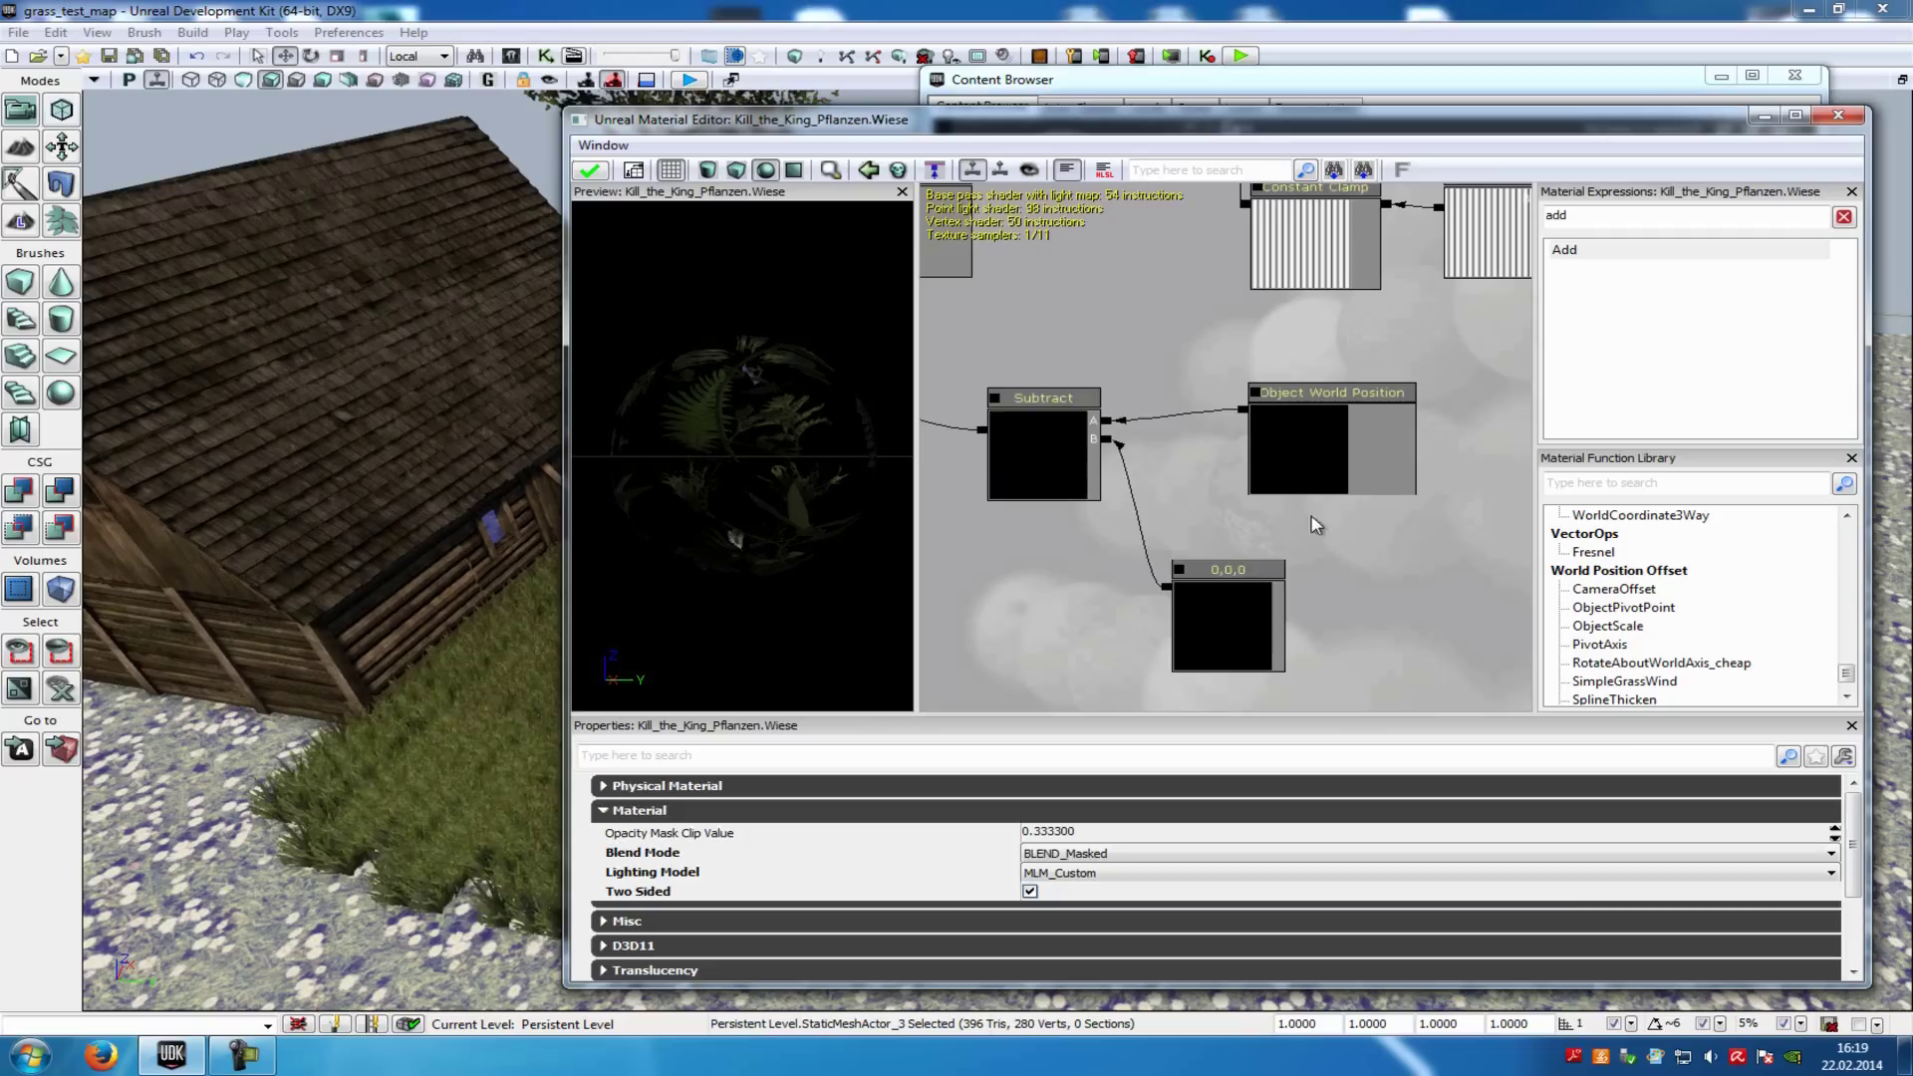
click(1246, 596)
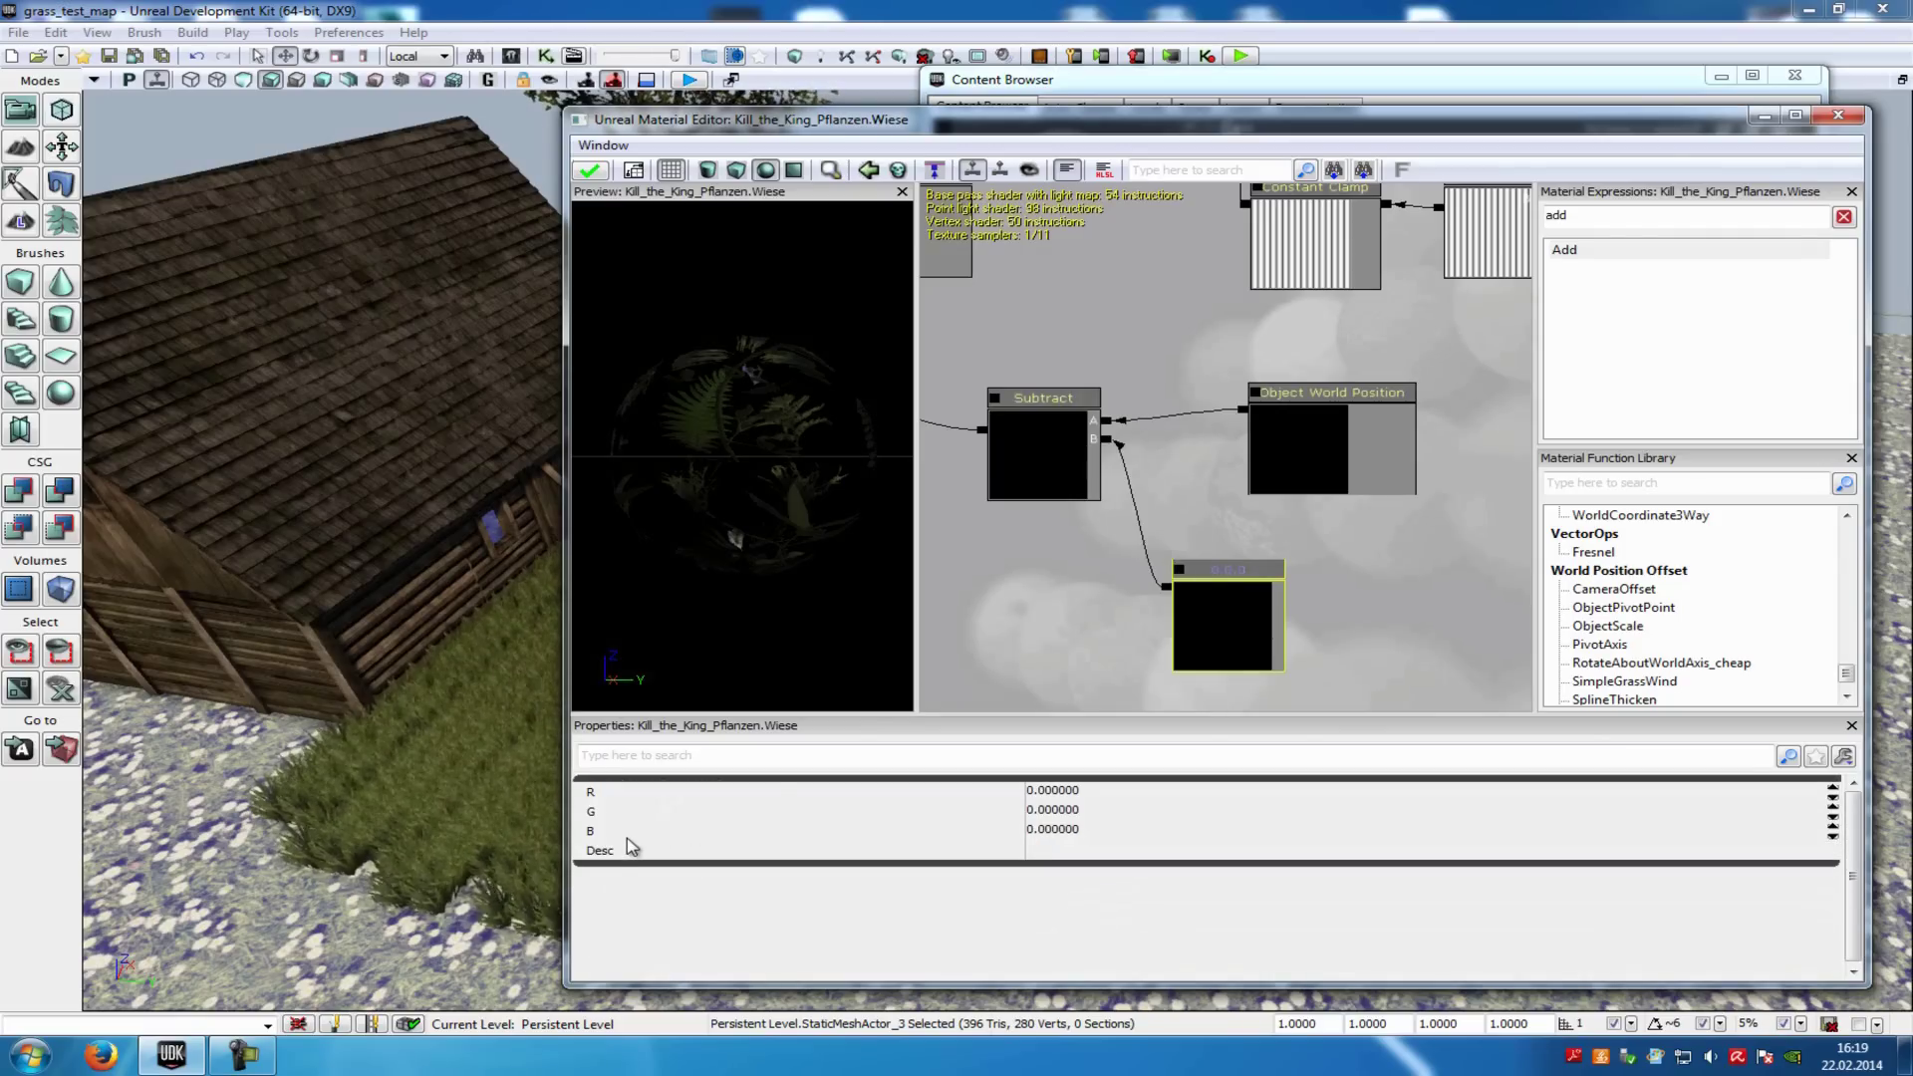
click(1067, 831)
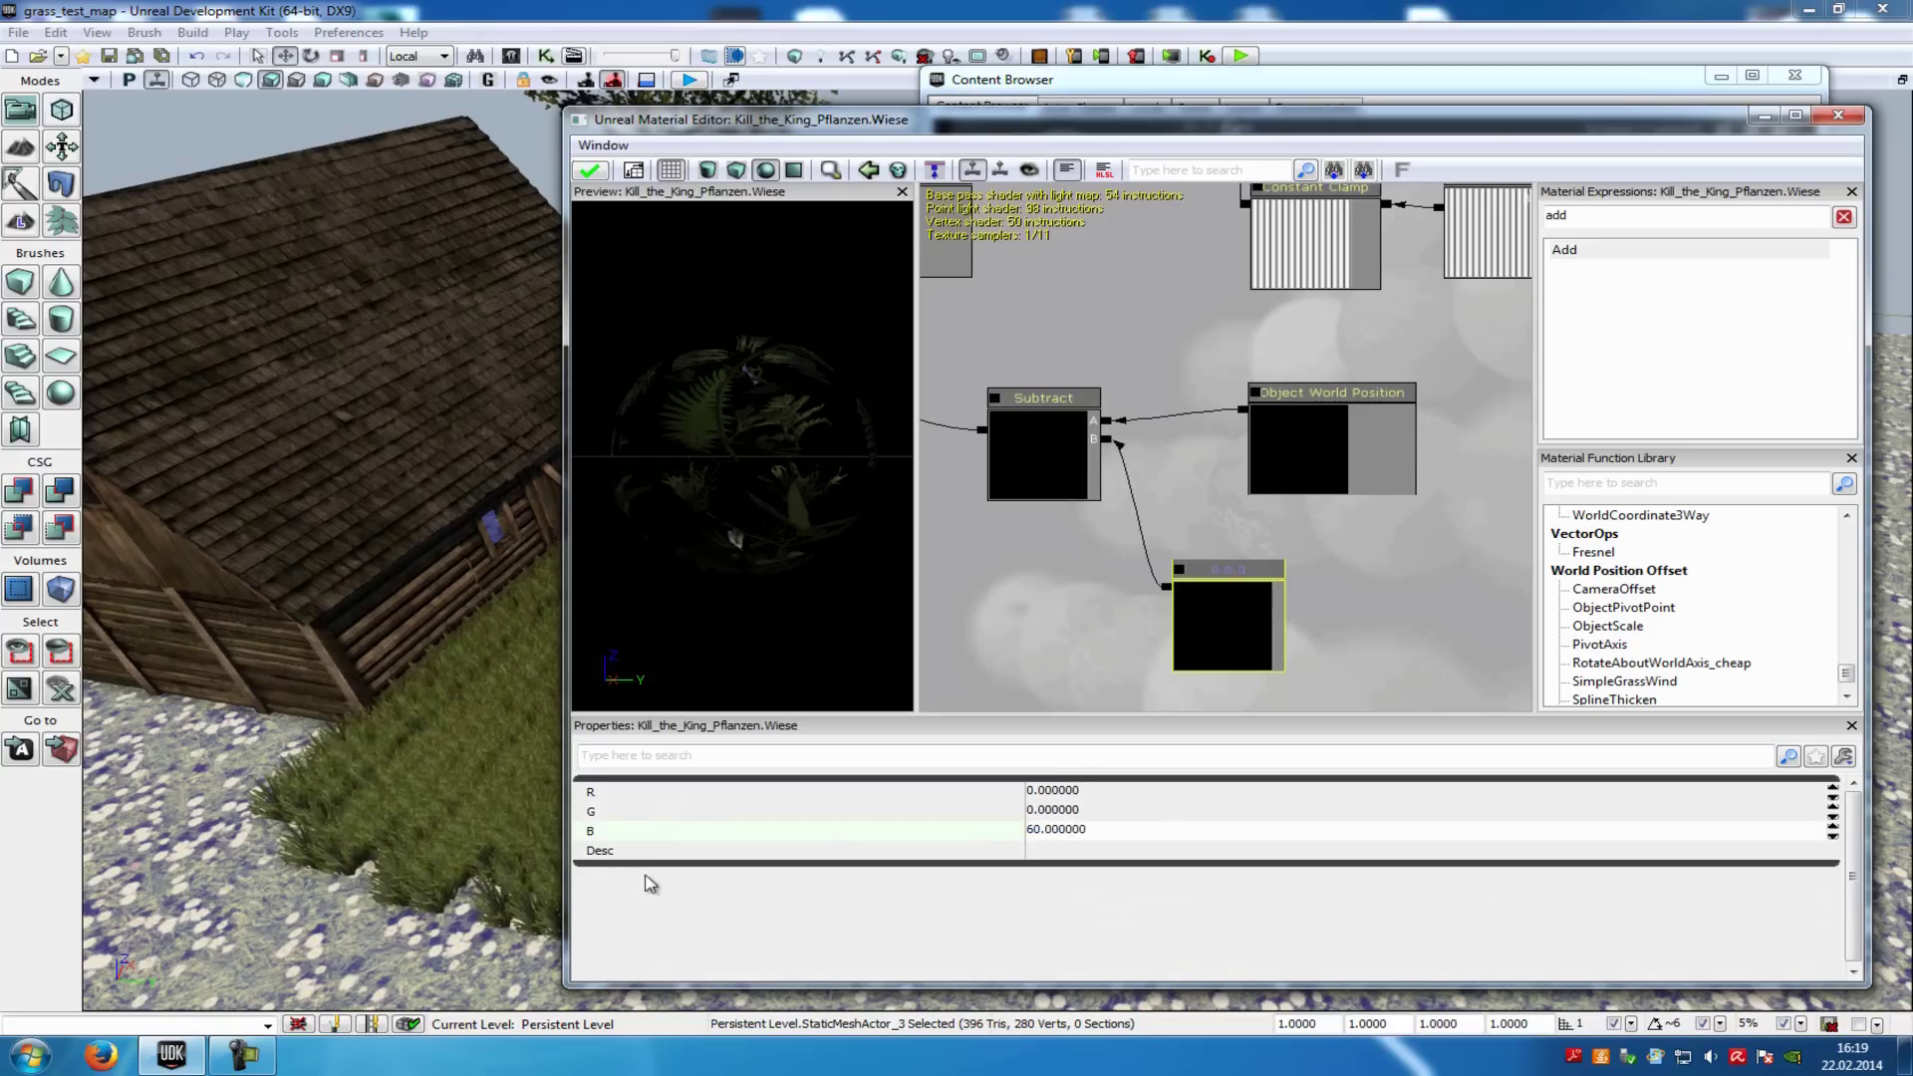
Connect the Lerp output to the free input of the new Add node, and the Add output to the material's WorldPositionOffset
mouse_move(1107, 628)
mouse_down()
mouse_move(1359, 568)
mouse_move(1255, 542)
mouse_up()
mouse_move(1162, 414)
mouse_down()
mouse_move(1315, 547)
mouse_move(1235, 534)
mouse_move(1161, 554)
mouse_up()
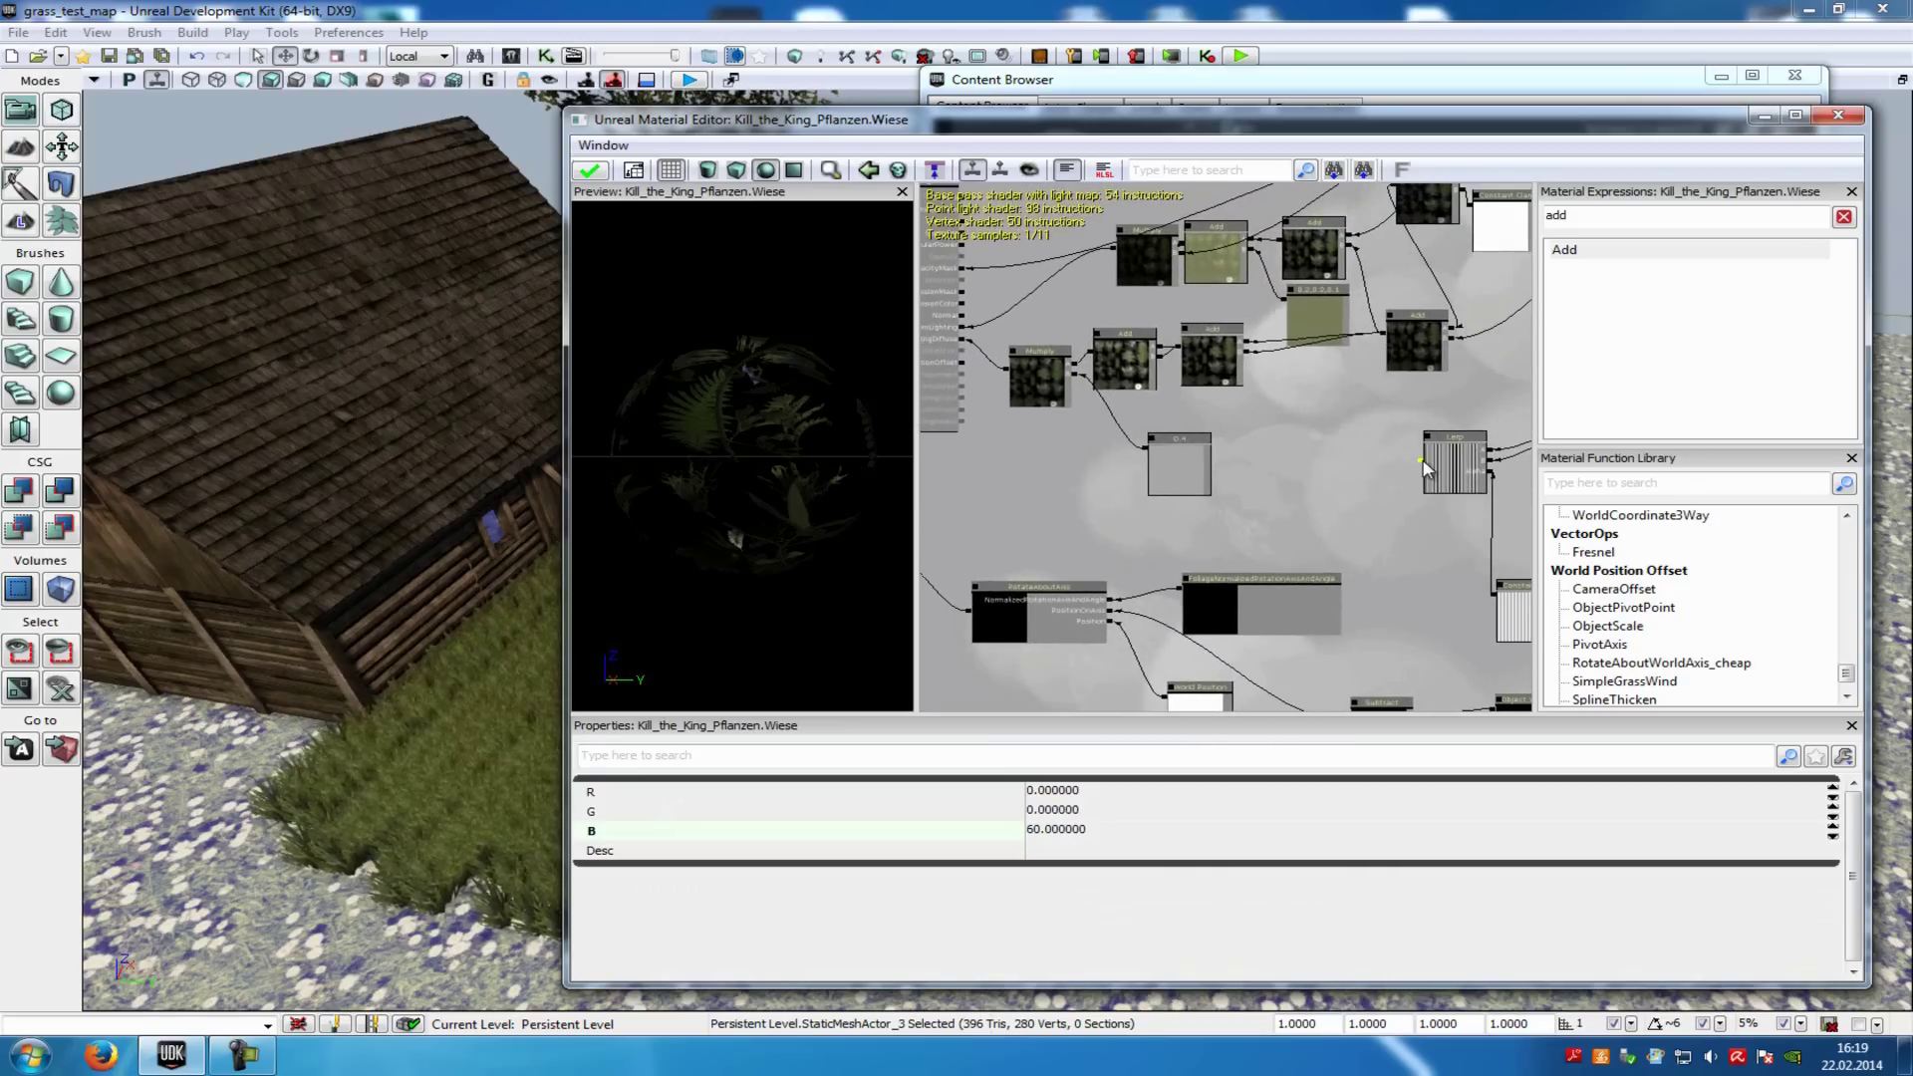
drag(1423, 462, 1176, 619)
scroll(1092, 563, up, 2)
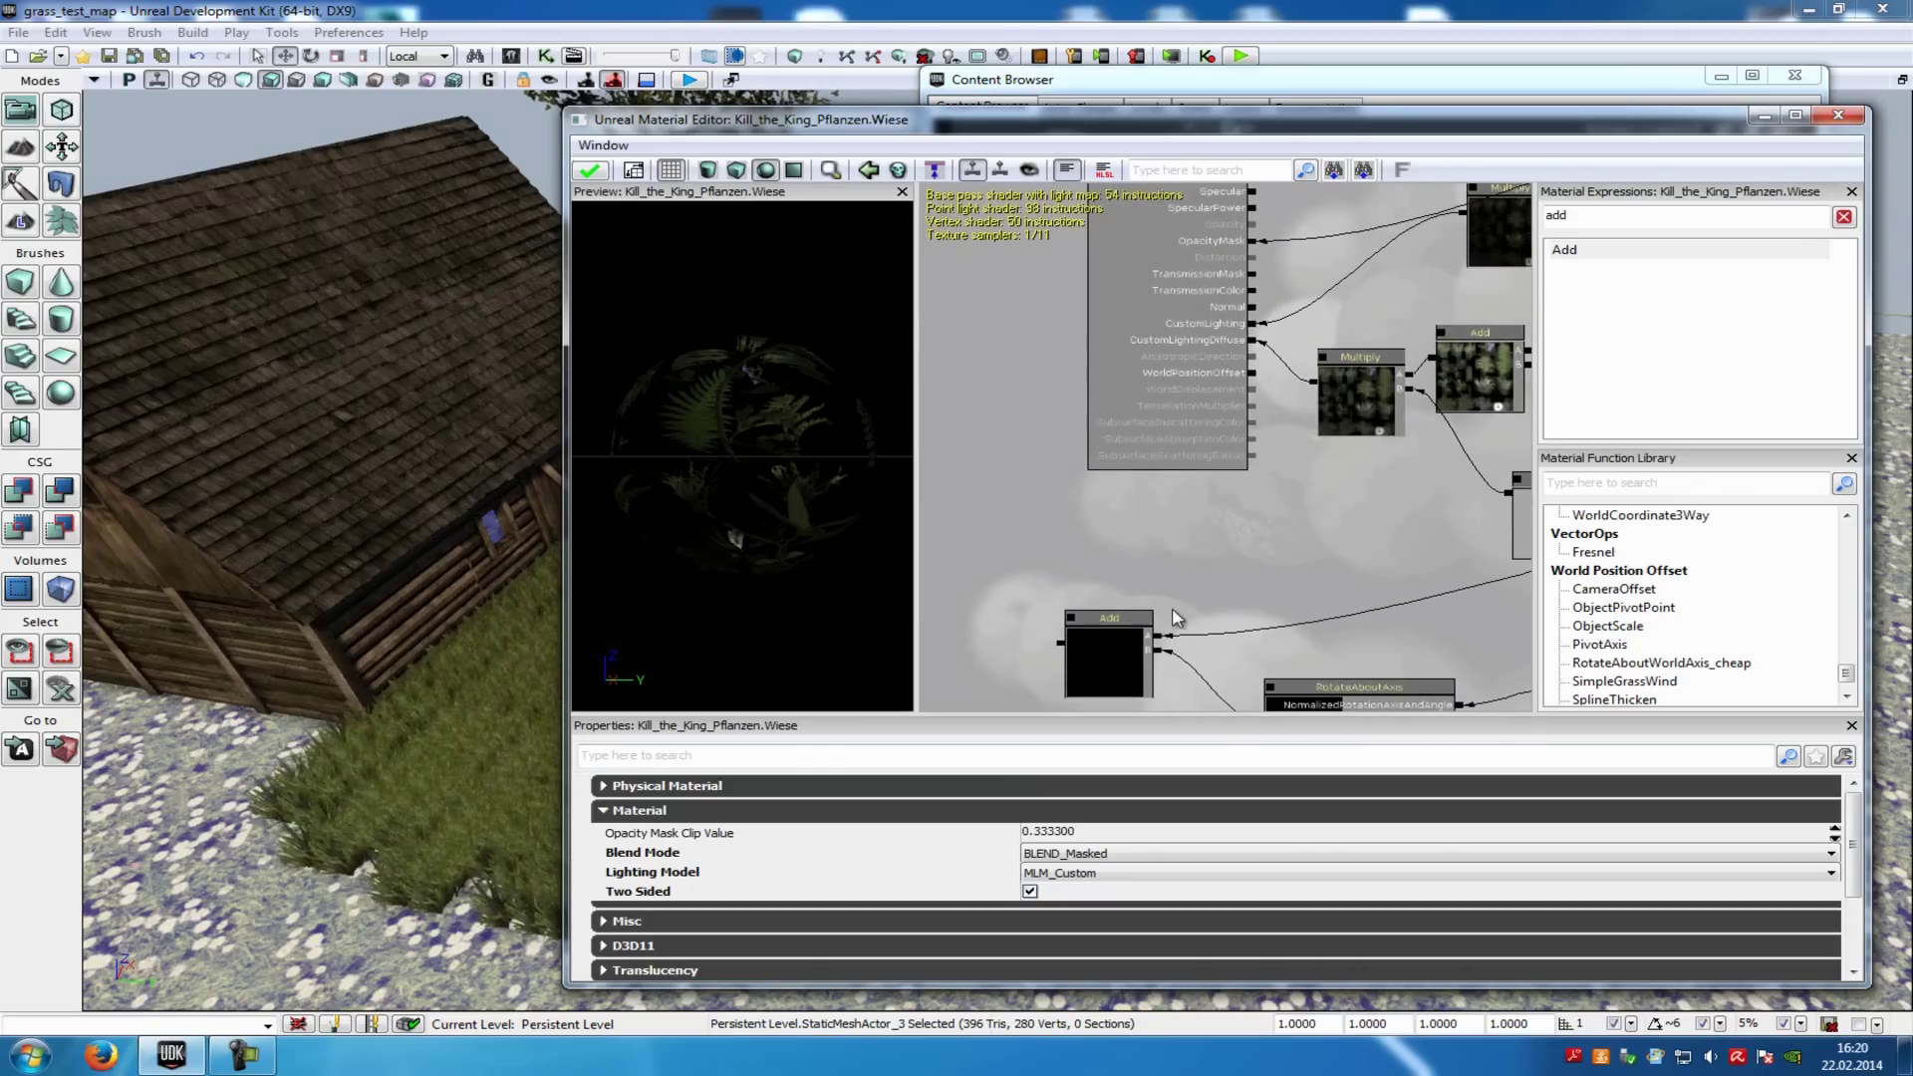
drag(1059, 648, 1253, 376)
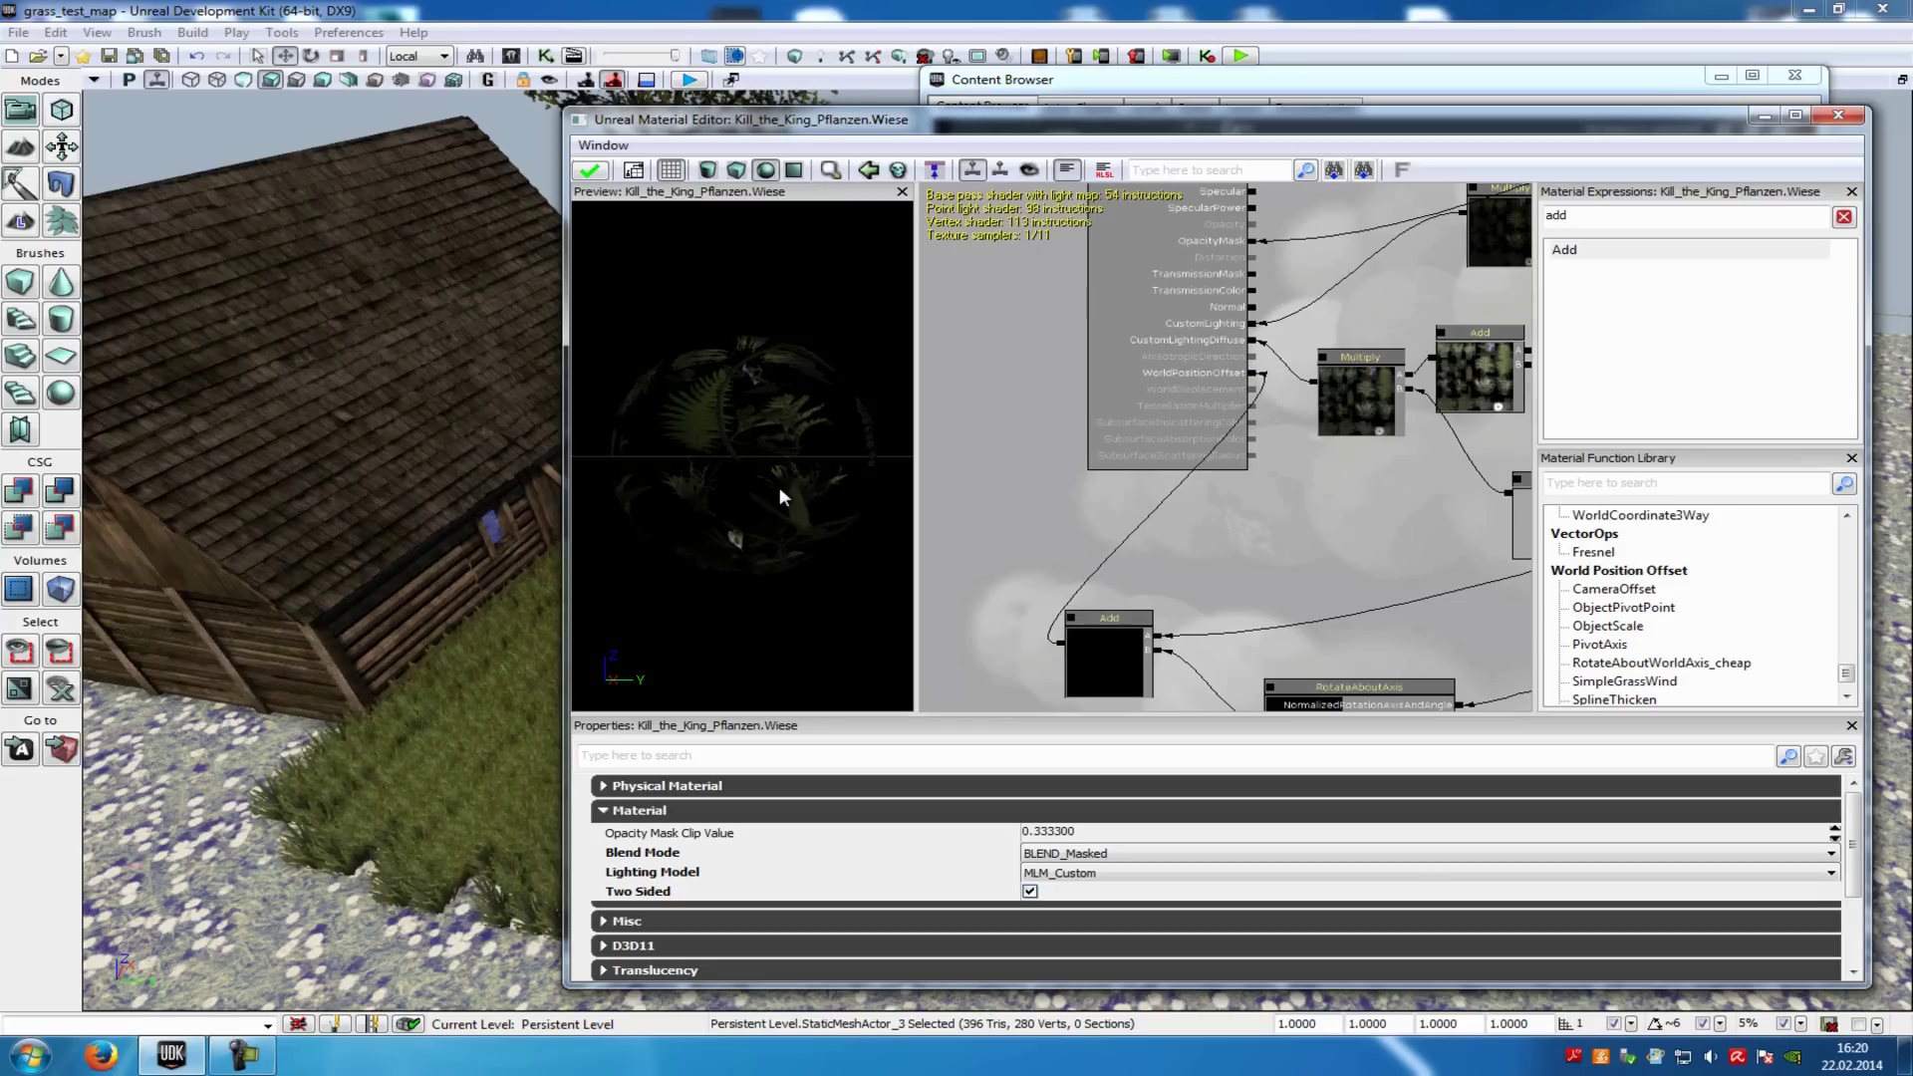
Apply the node network changes to the Wiese material and close the Material Editor
scroll(1280, 464, down, 6)
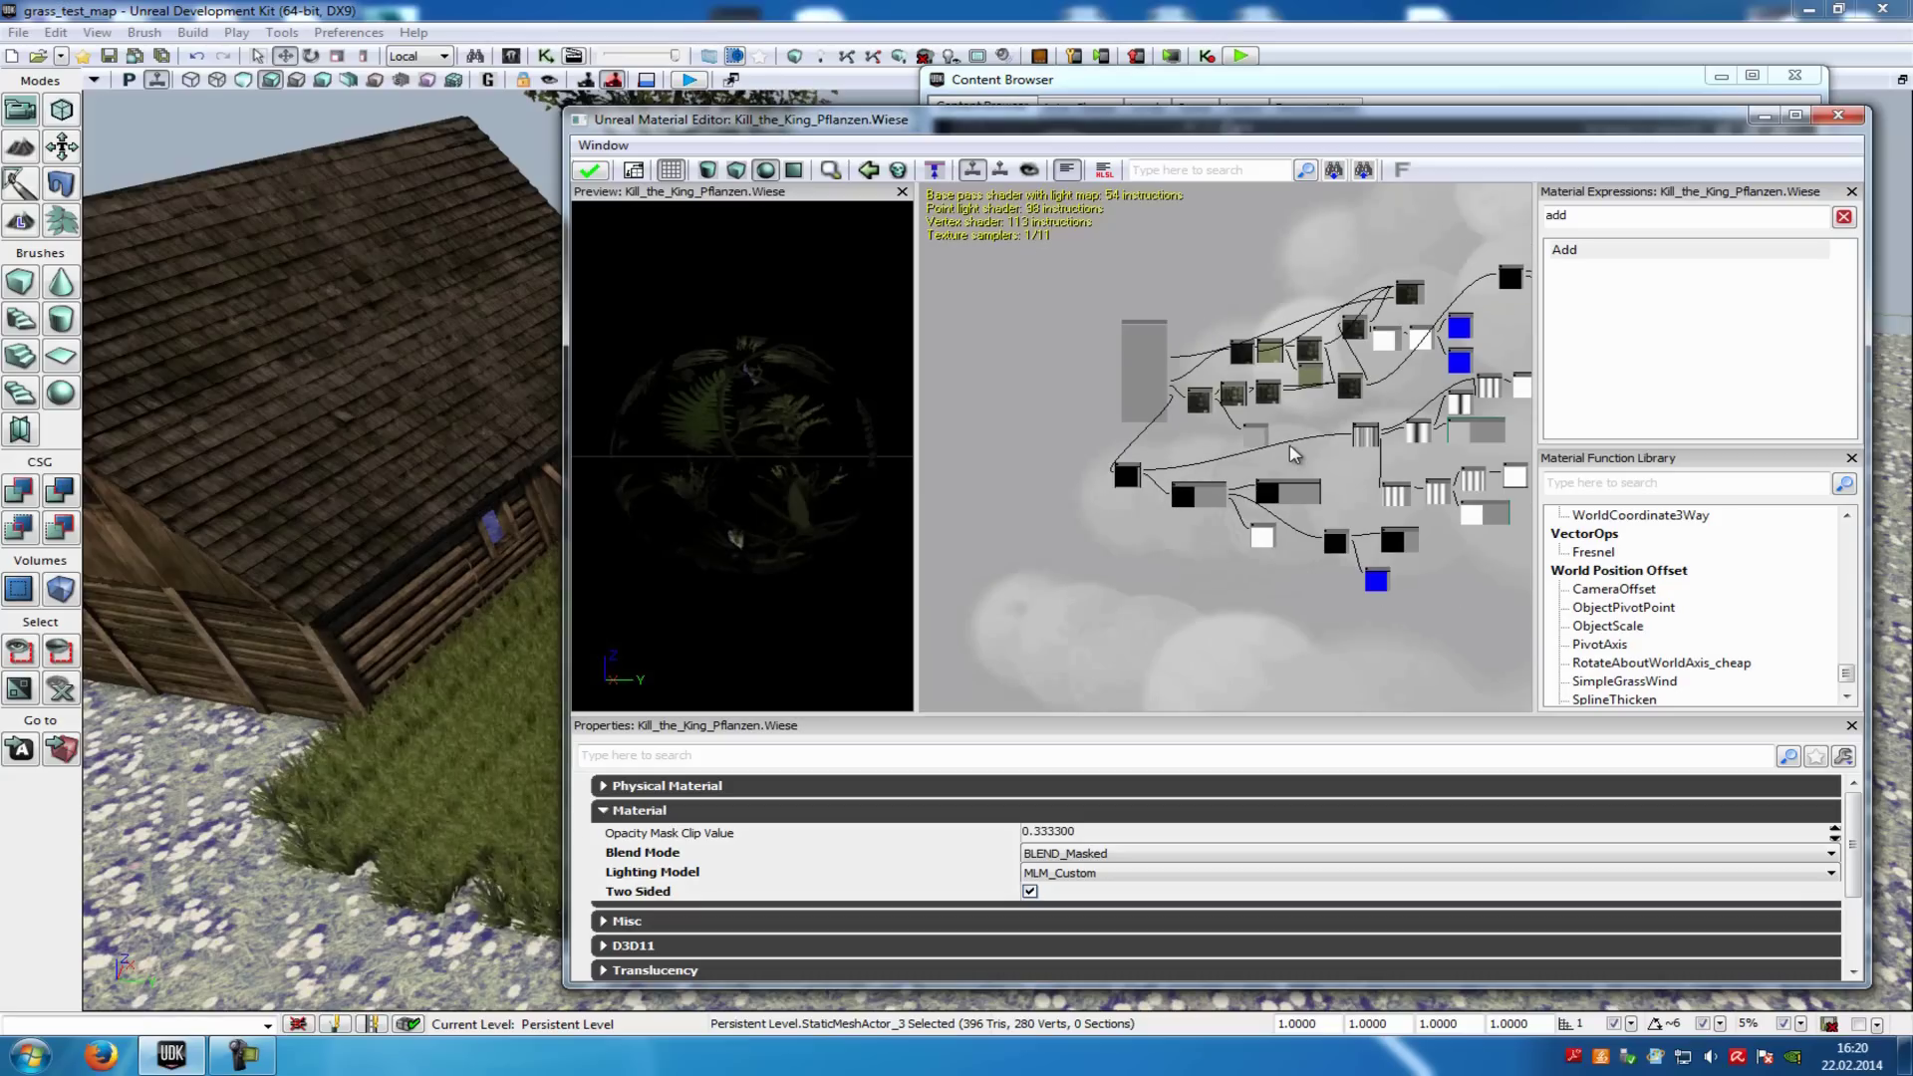
scroll(1340, 443, up, 6)
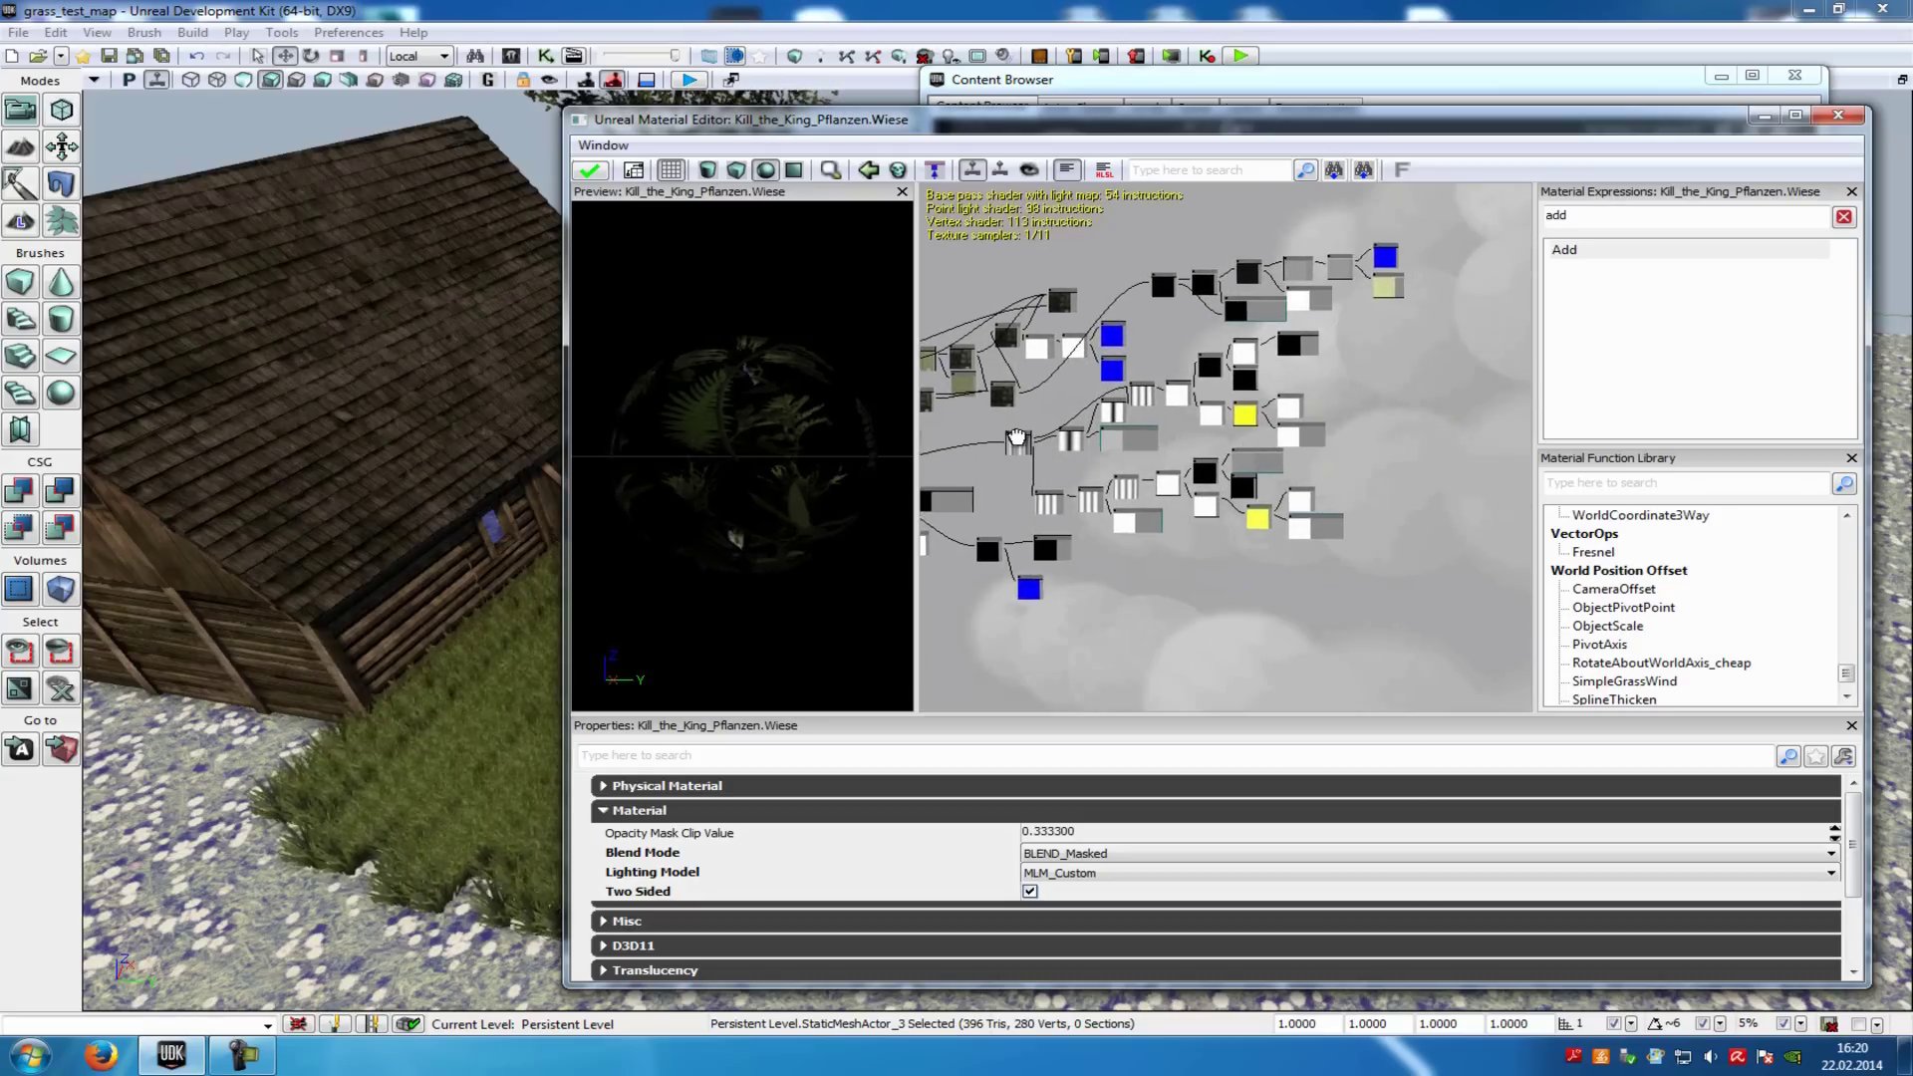
drag(1348, 434, 1096, 397)
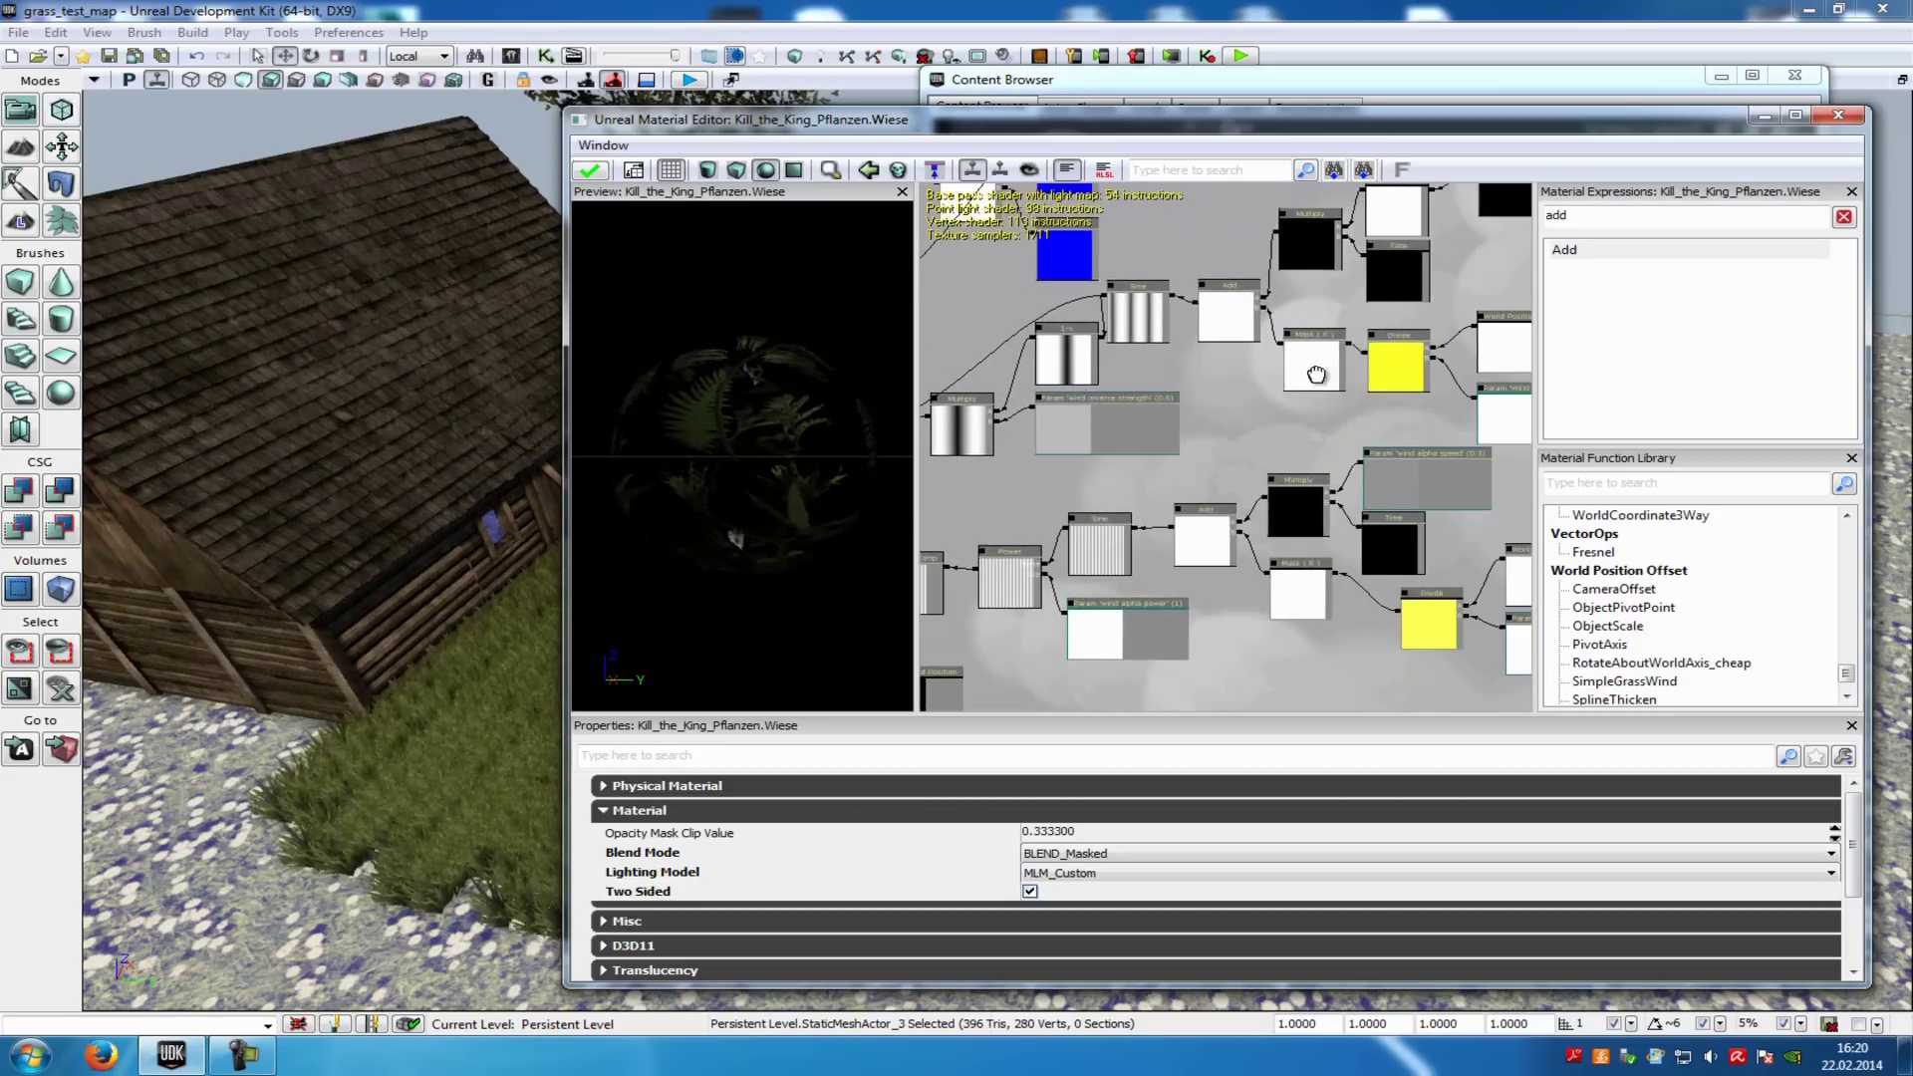
drag(1317, 376, 1405, 451)
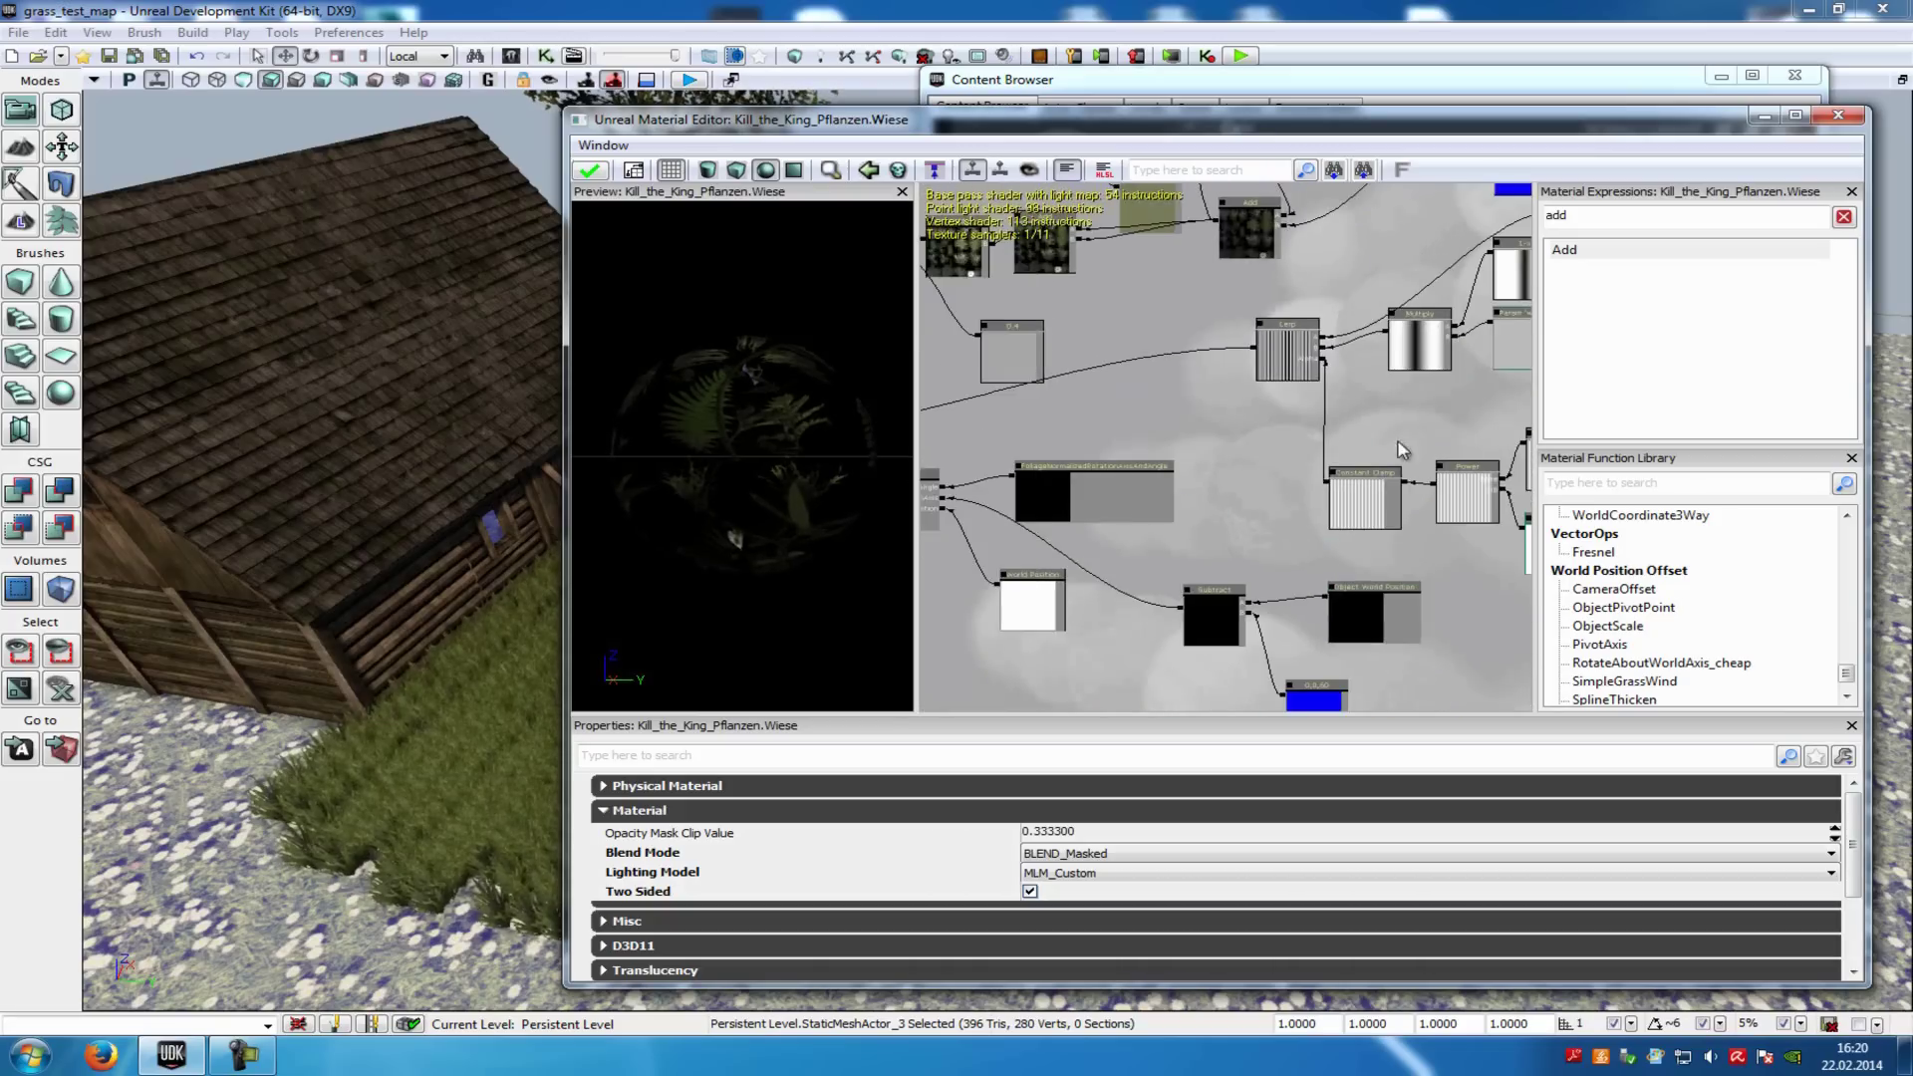
drag(988, 584, 1172, 615)
click(587, 173)
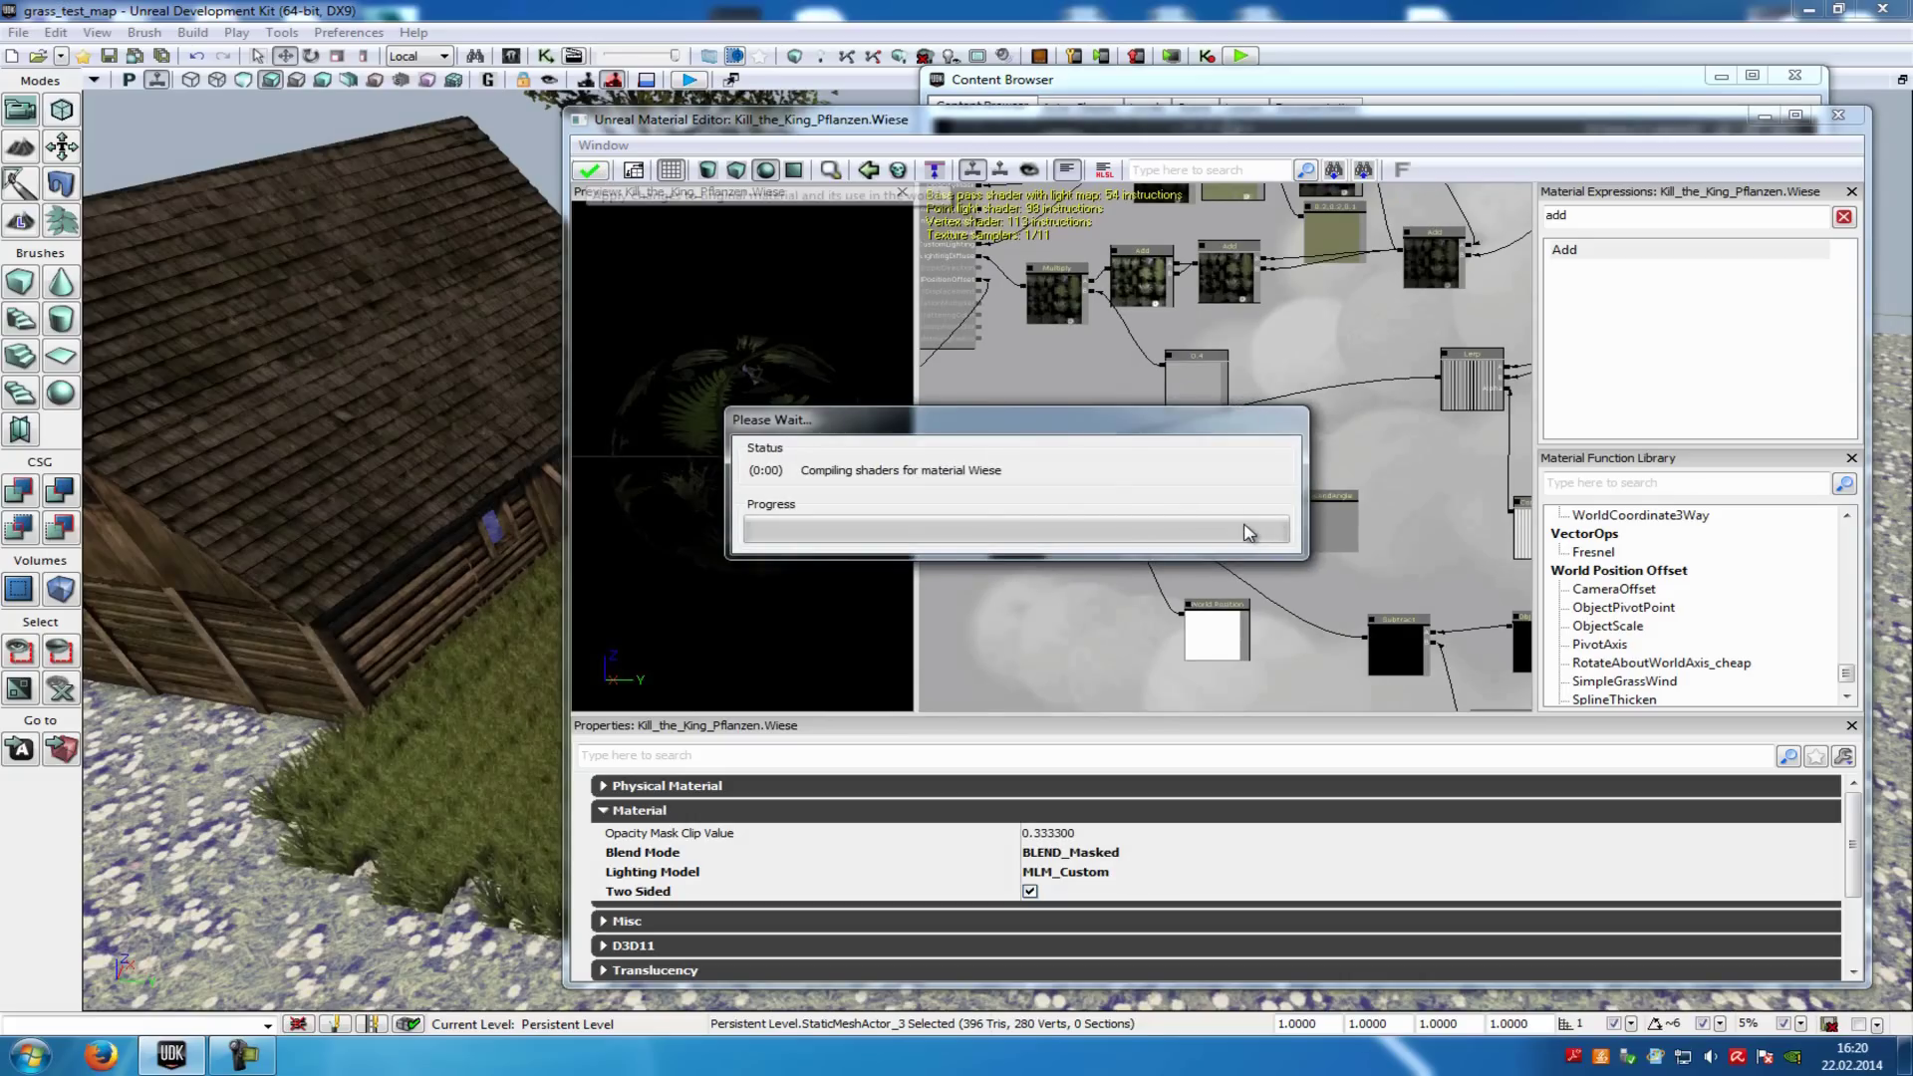
click(1838, 115)
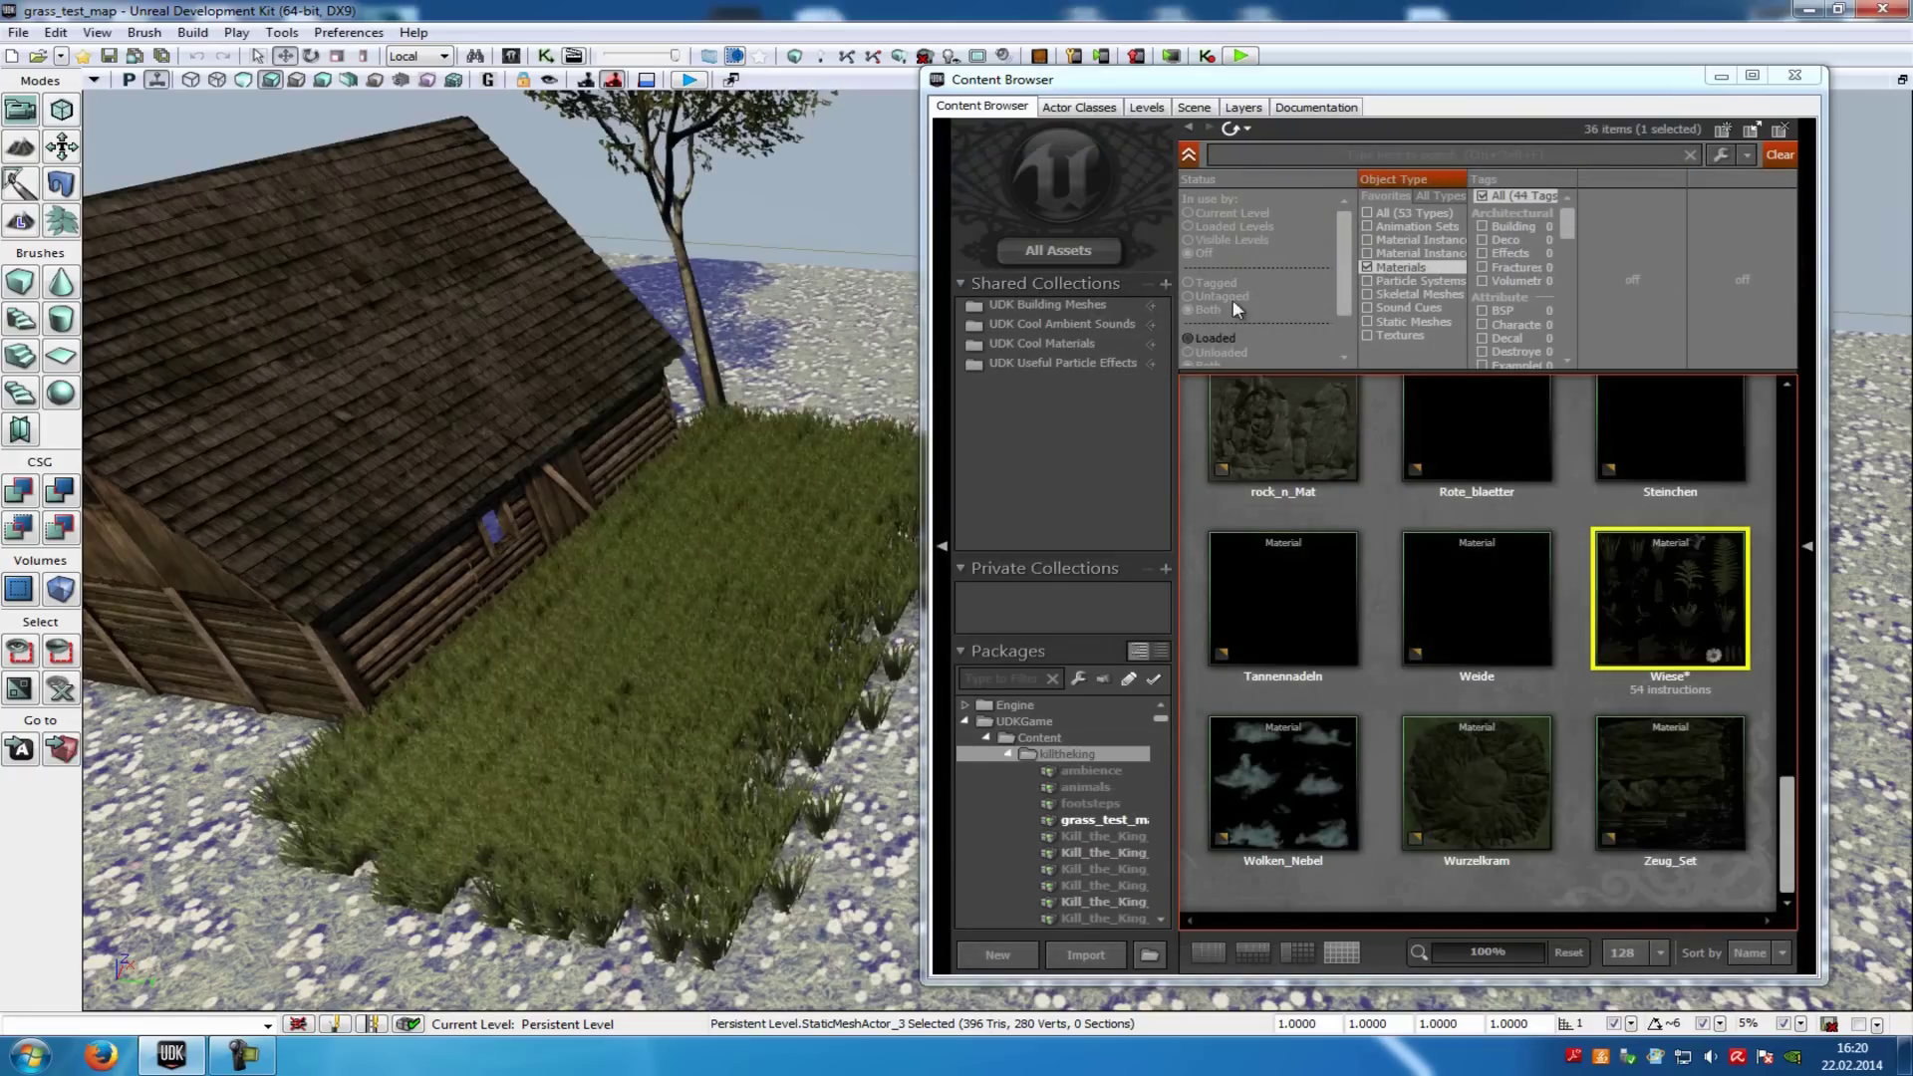
Filter the Content Browser to Static Meshes only and select the Gras_blender mesh
click(1368, 267)
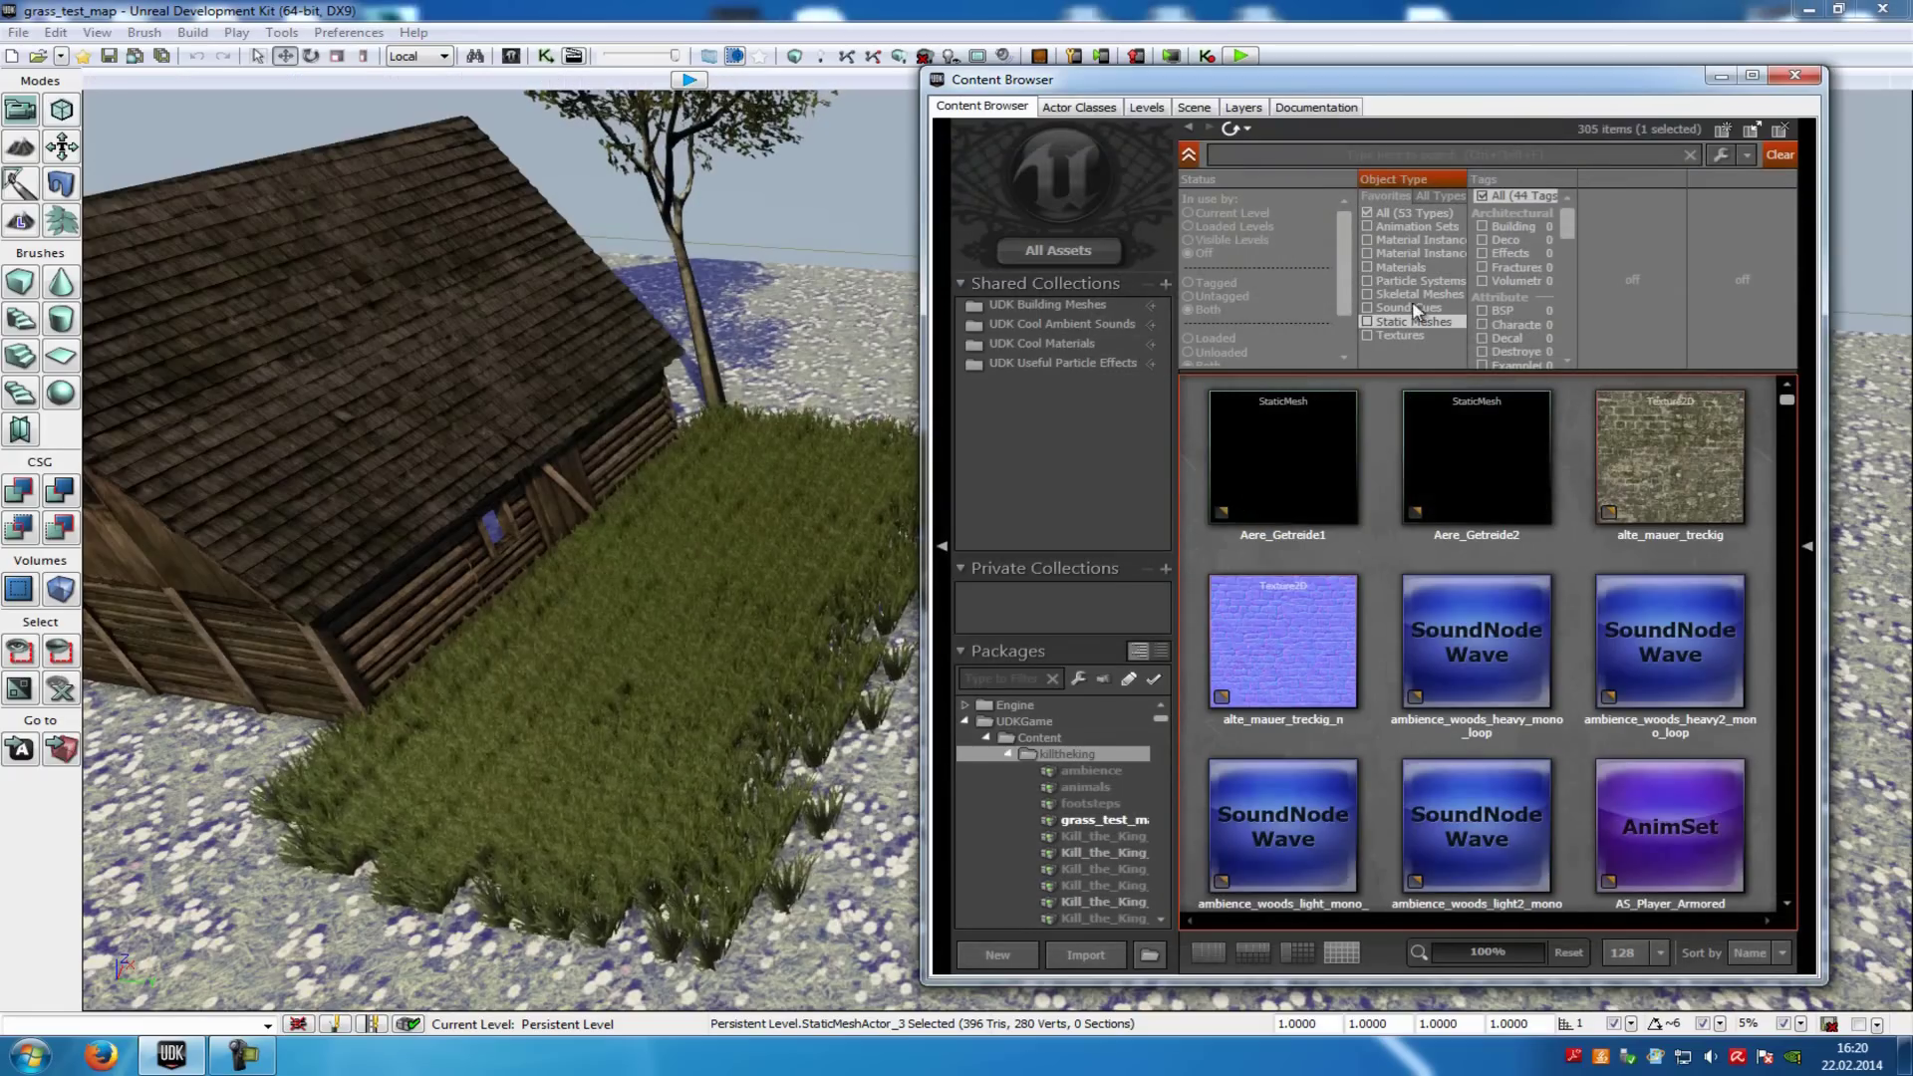
click(1368, 321)
drag(1788, 419, 1844, 598)
right_drag(817, 598, 914, 658)
drag(911, 658, 887, 758)
click(1652, 533)
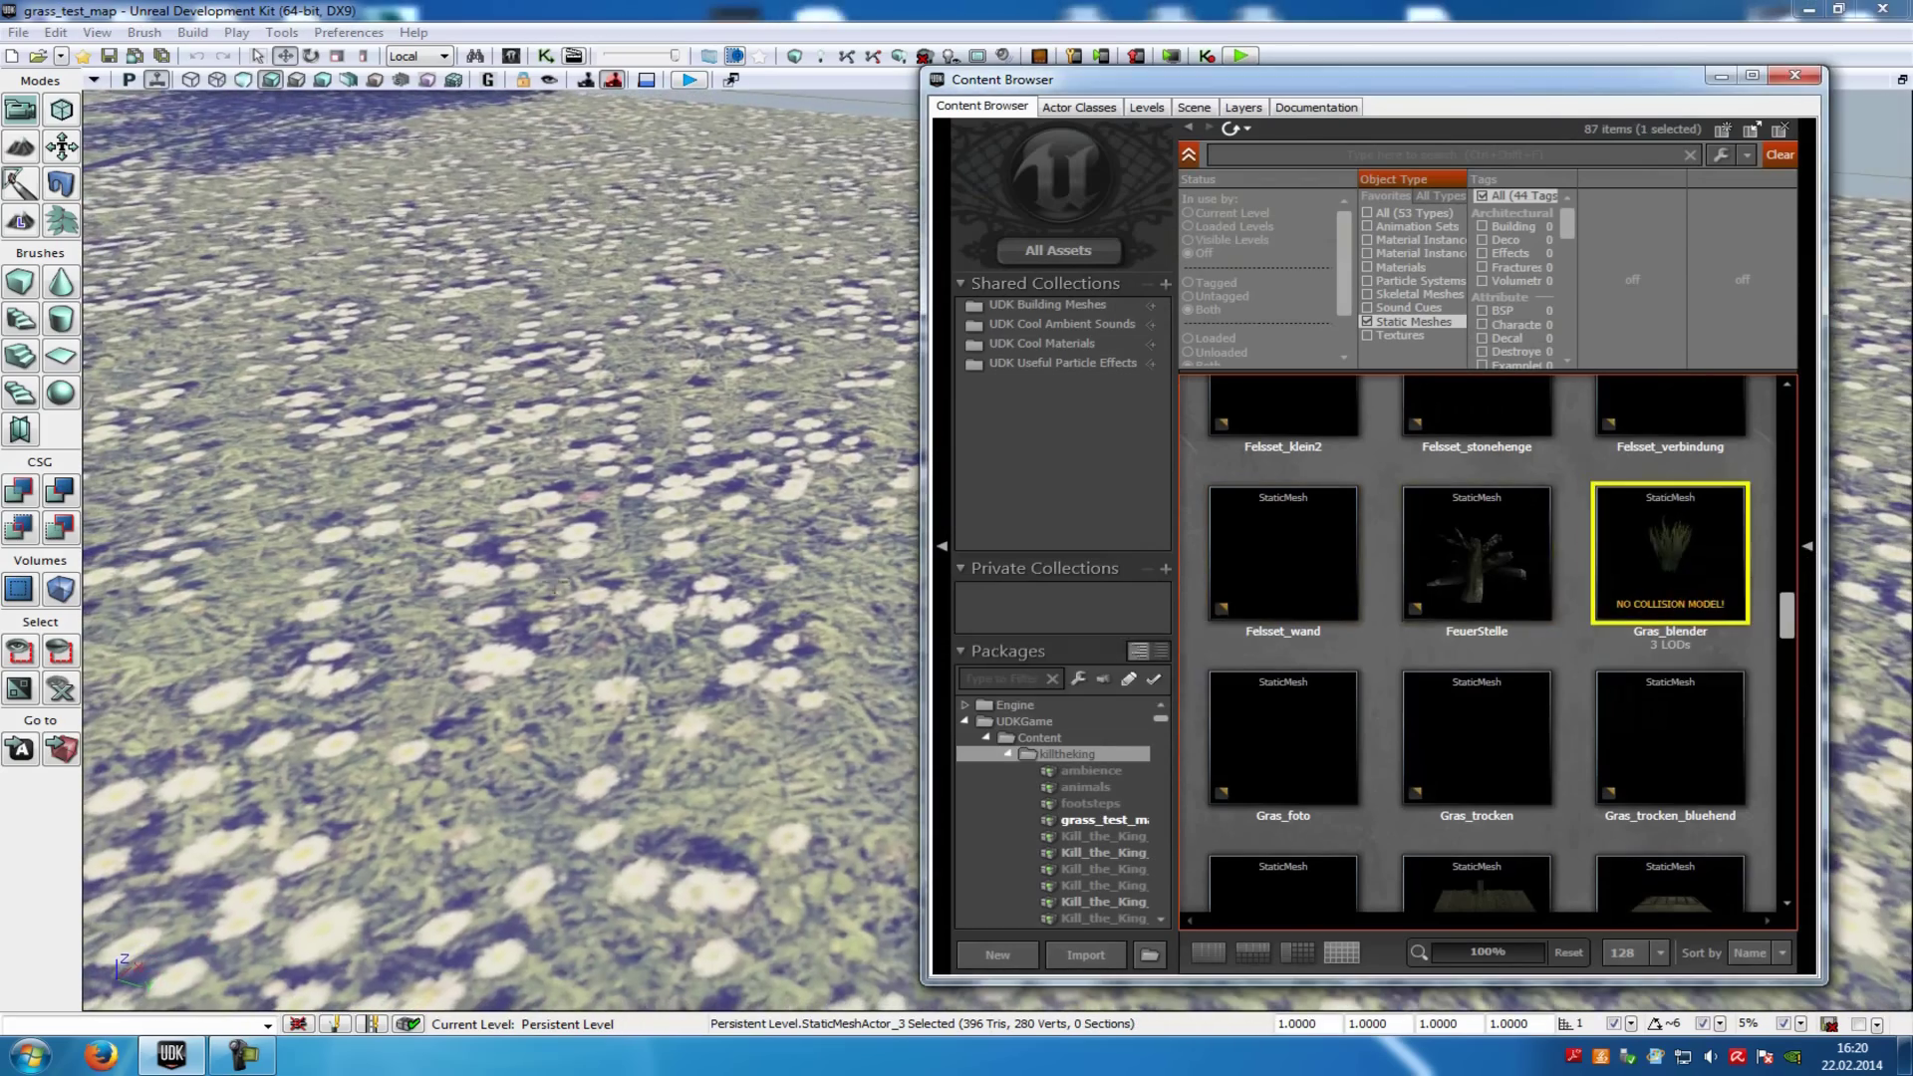
Add an InteractiveFoliageActor using the Gras_blender mesh on the open meadow near the grass patch, keeping the default factory options
right_drag(653, 616, 592, 593)
right_click(590, 592)
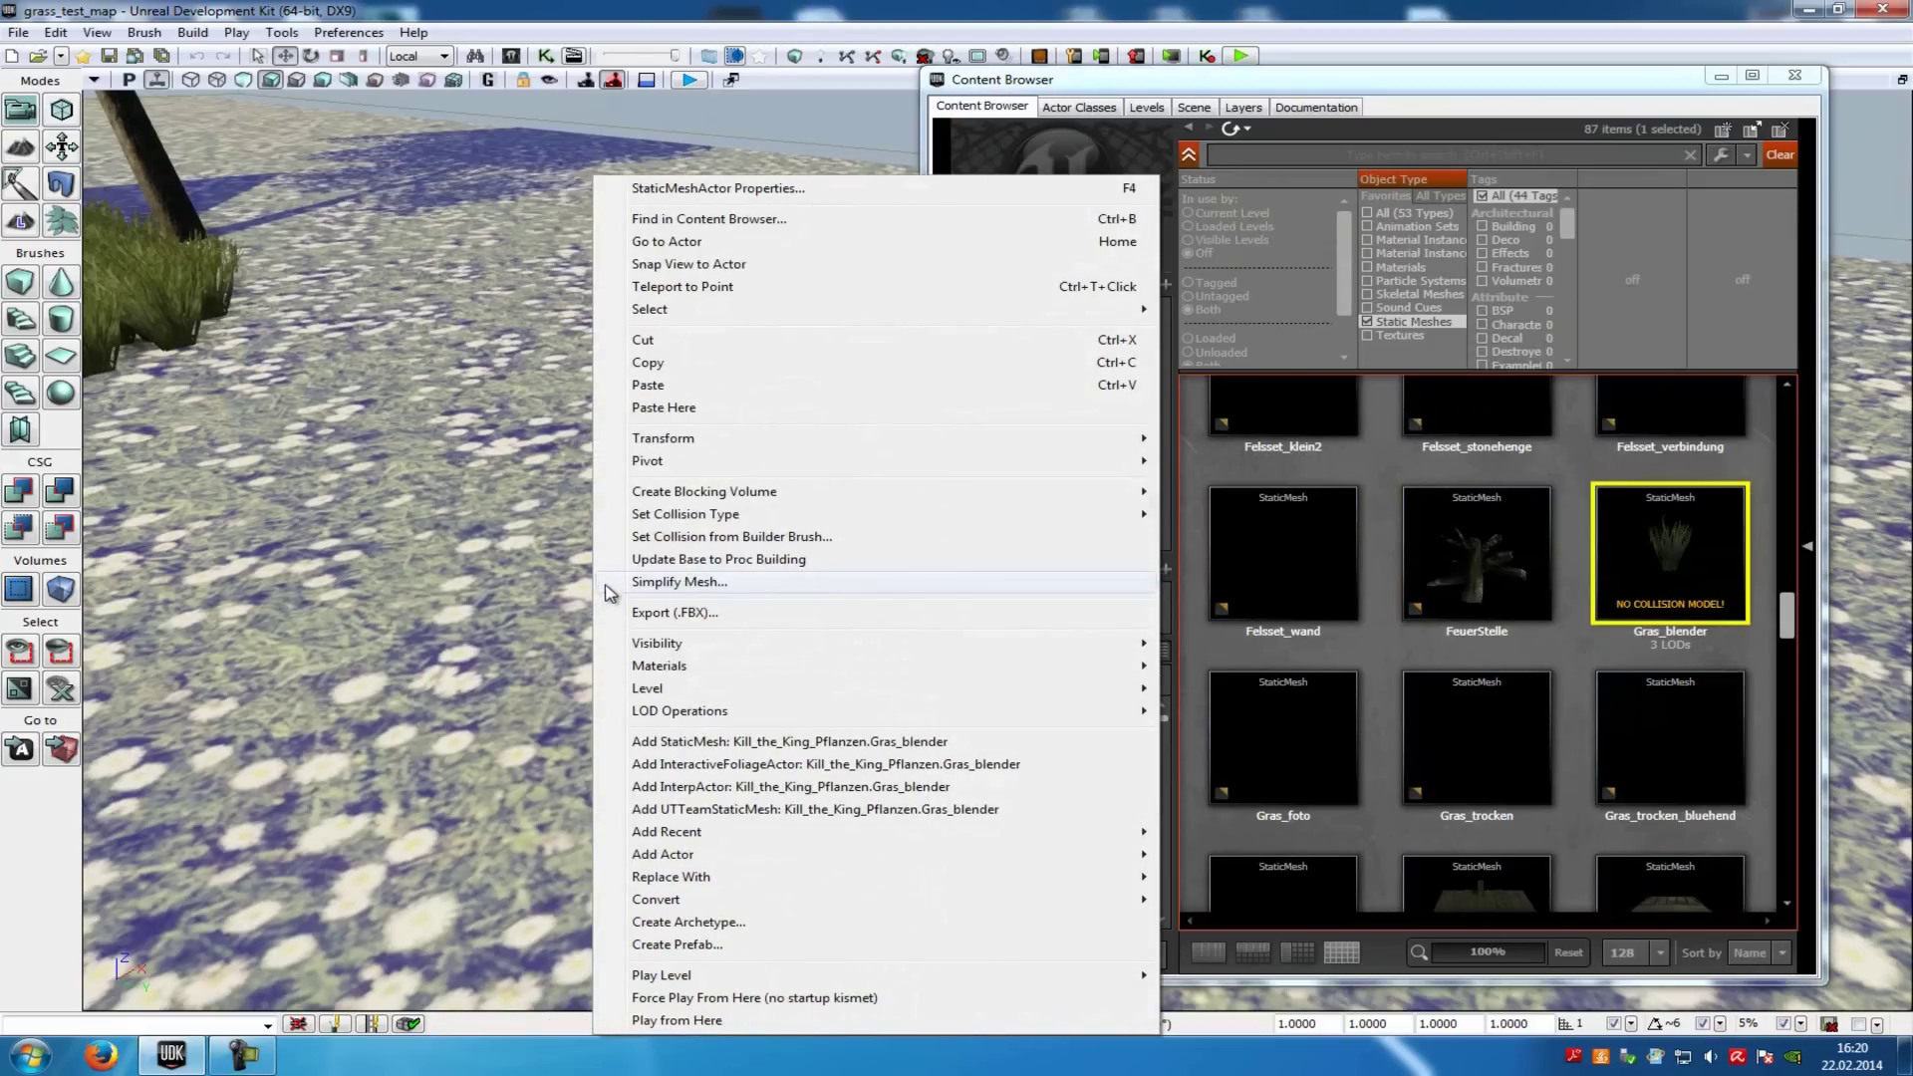
mouse_move(797, 865)
mouse_move(1318, 1026)
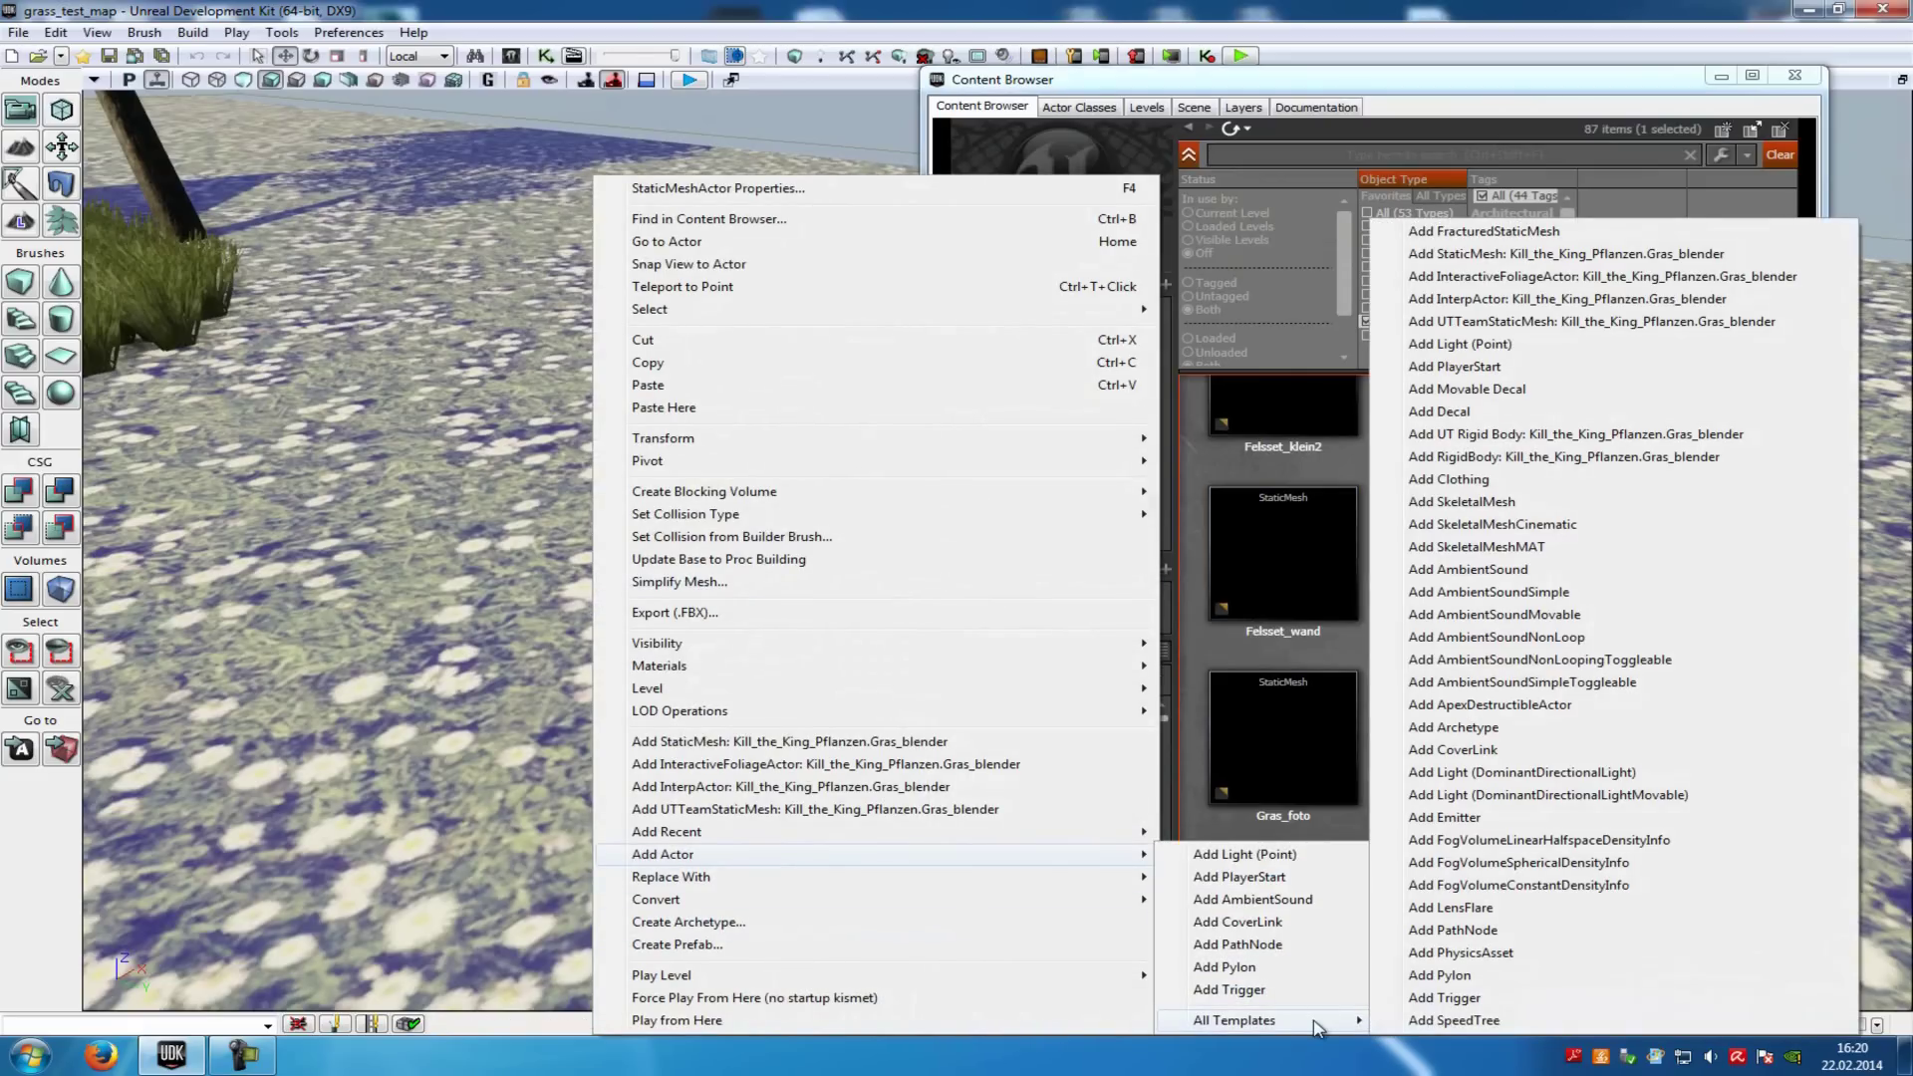
click(1557, 279)
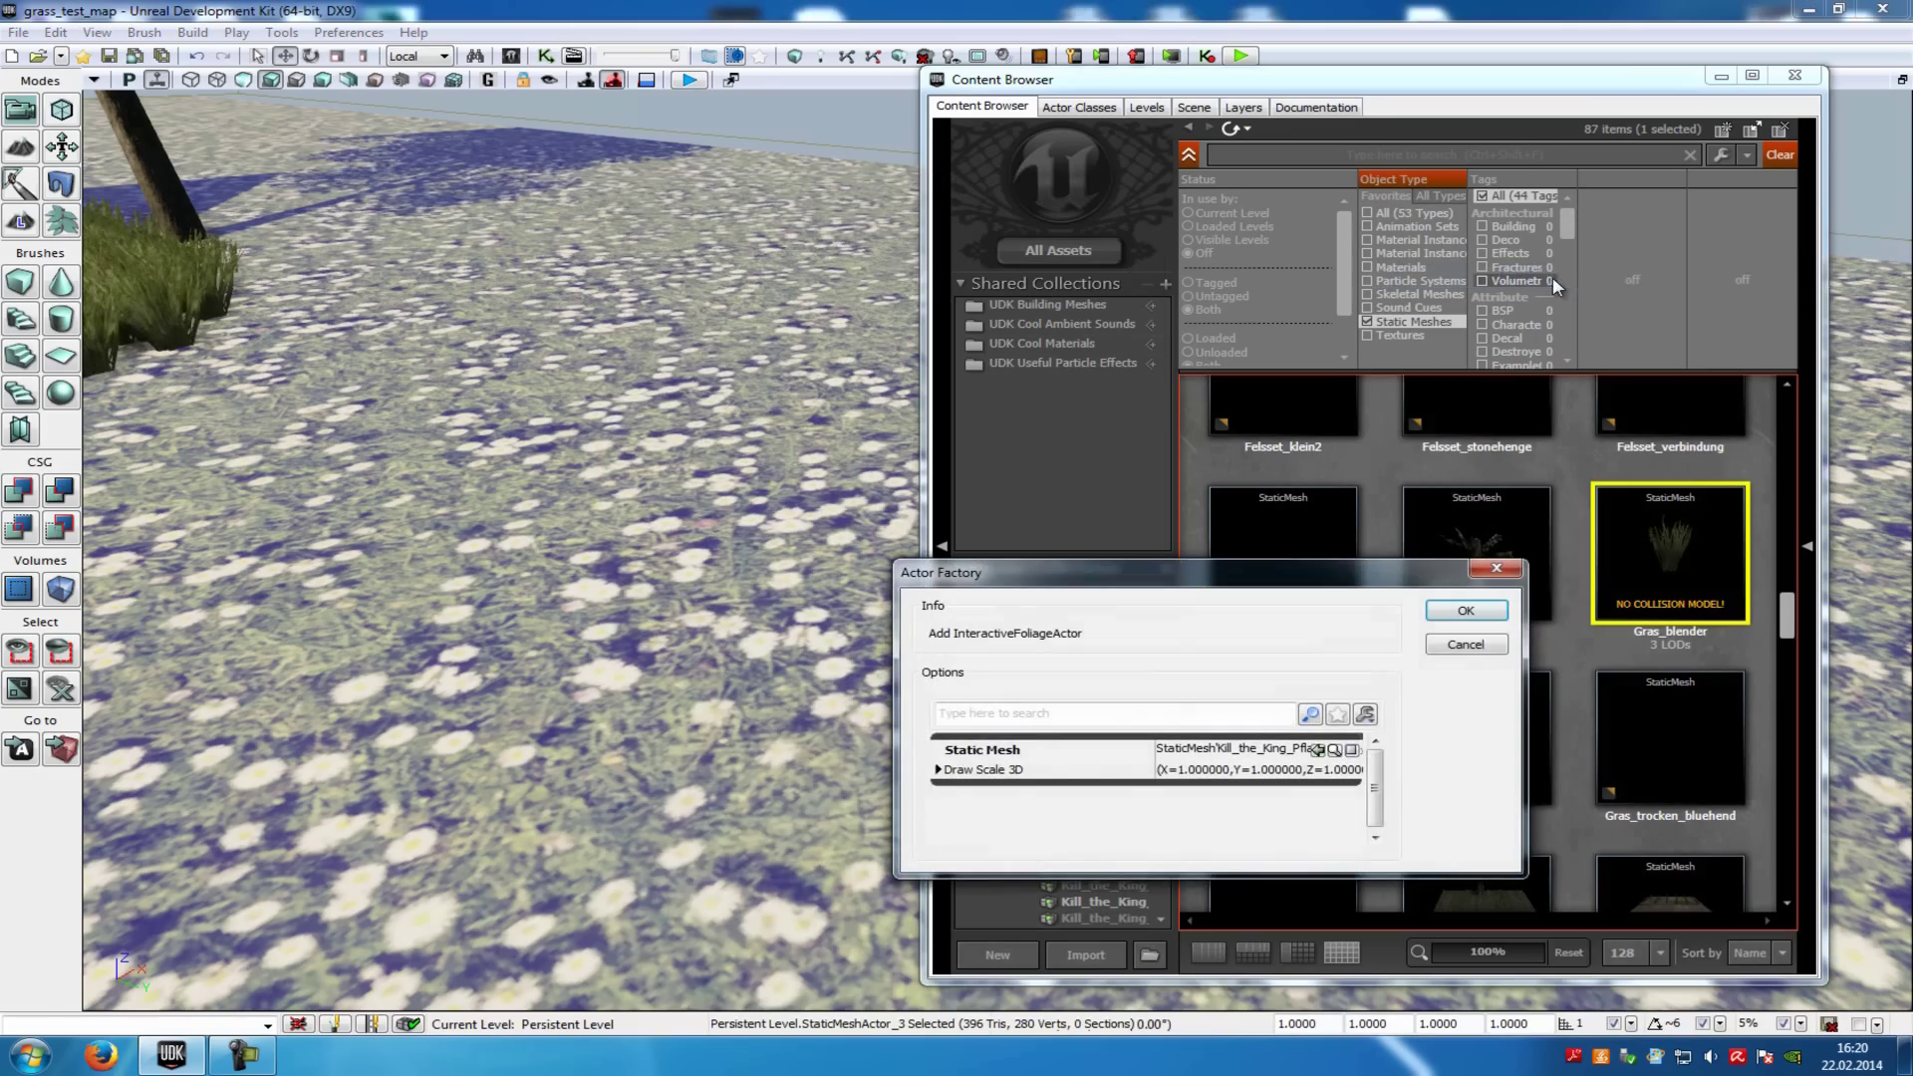
click(1466, 610)
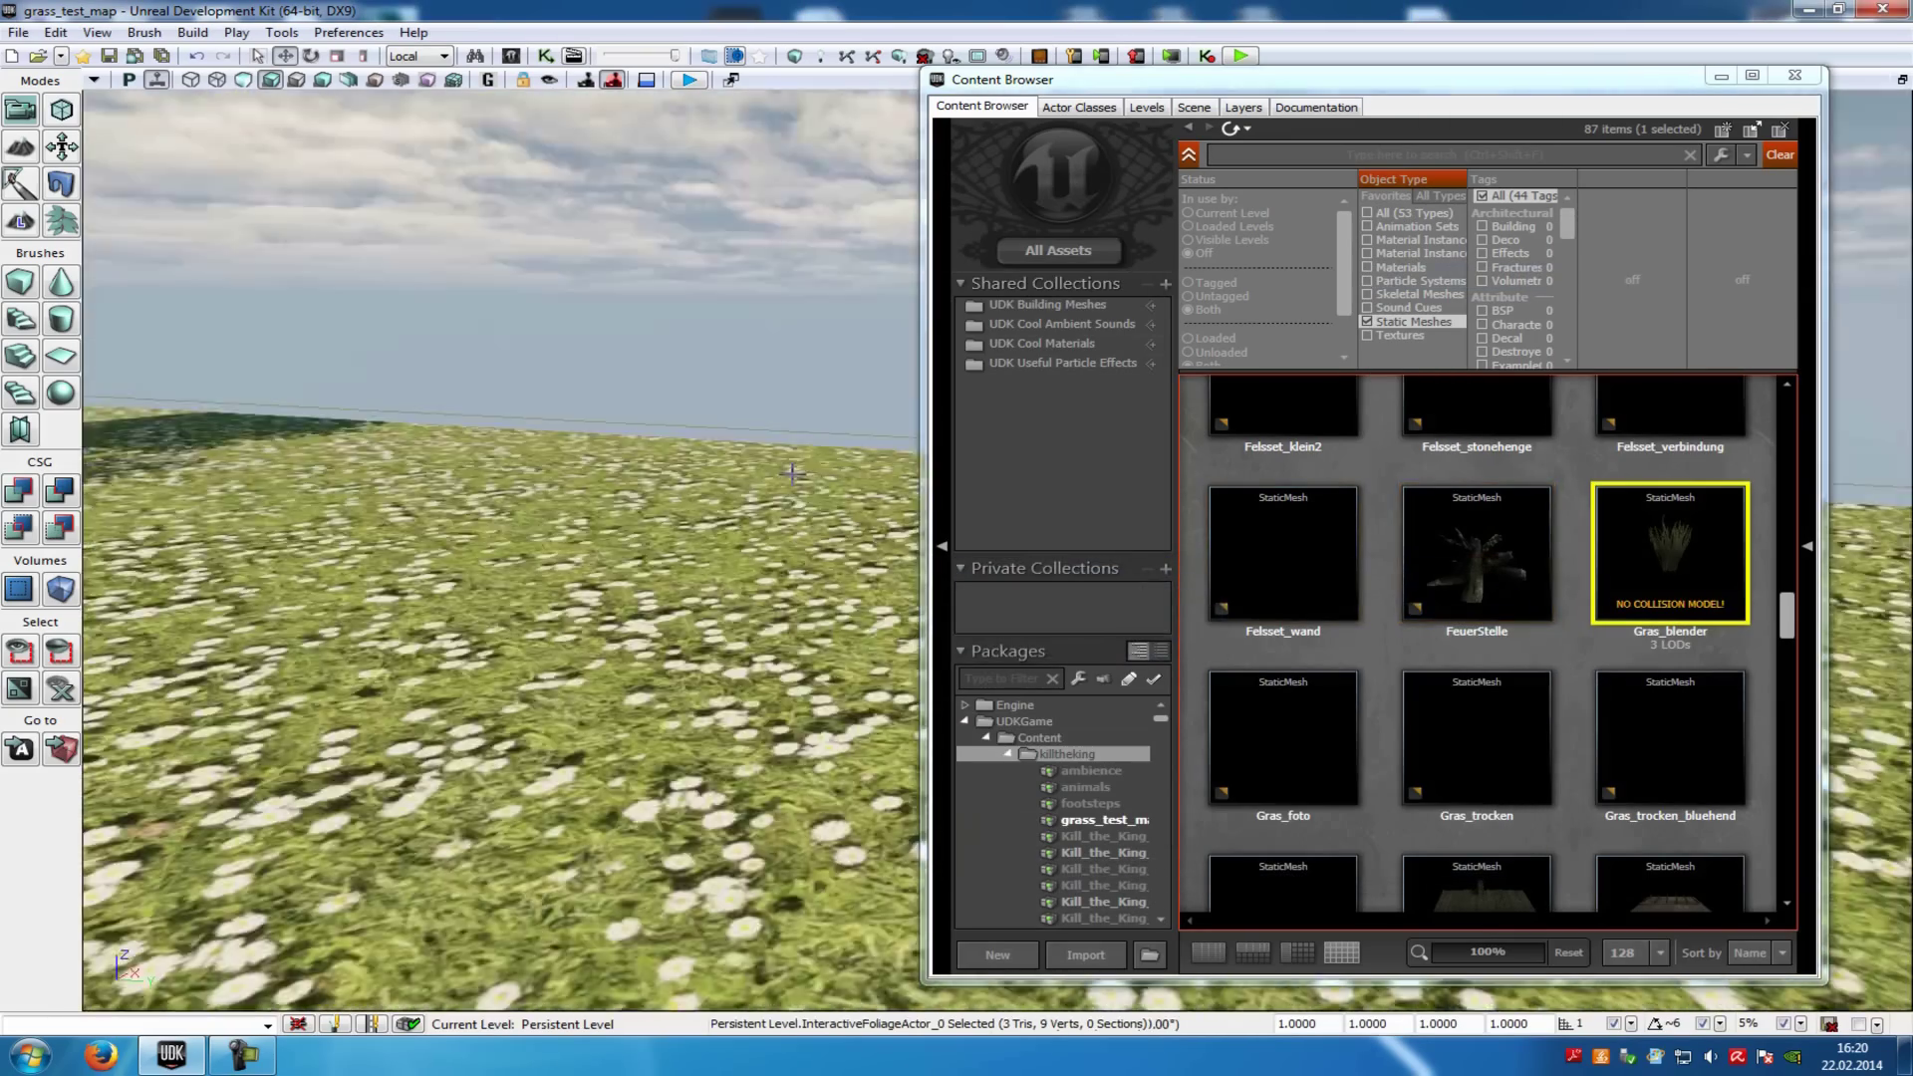
Minimize the Content Browser and bring the newly placed foliage actor into close view in front of the cabin
right_drag(792, 472, 1704, 53)
key(w)
click(1721, 77)
drag(536, 294, 611, 652)
right_drag(611, 652, 705, 657)
key(w)
drag(707, 267, 738, 752)
Scale the foliage actor up uniformly to about 3.91 and raise it so its base sits on the ground
click(338, 55)
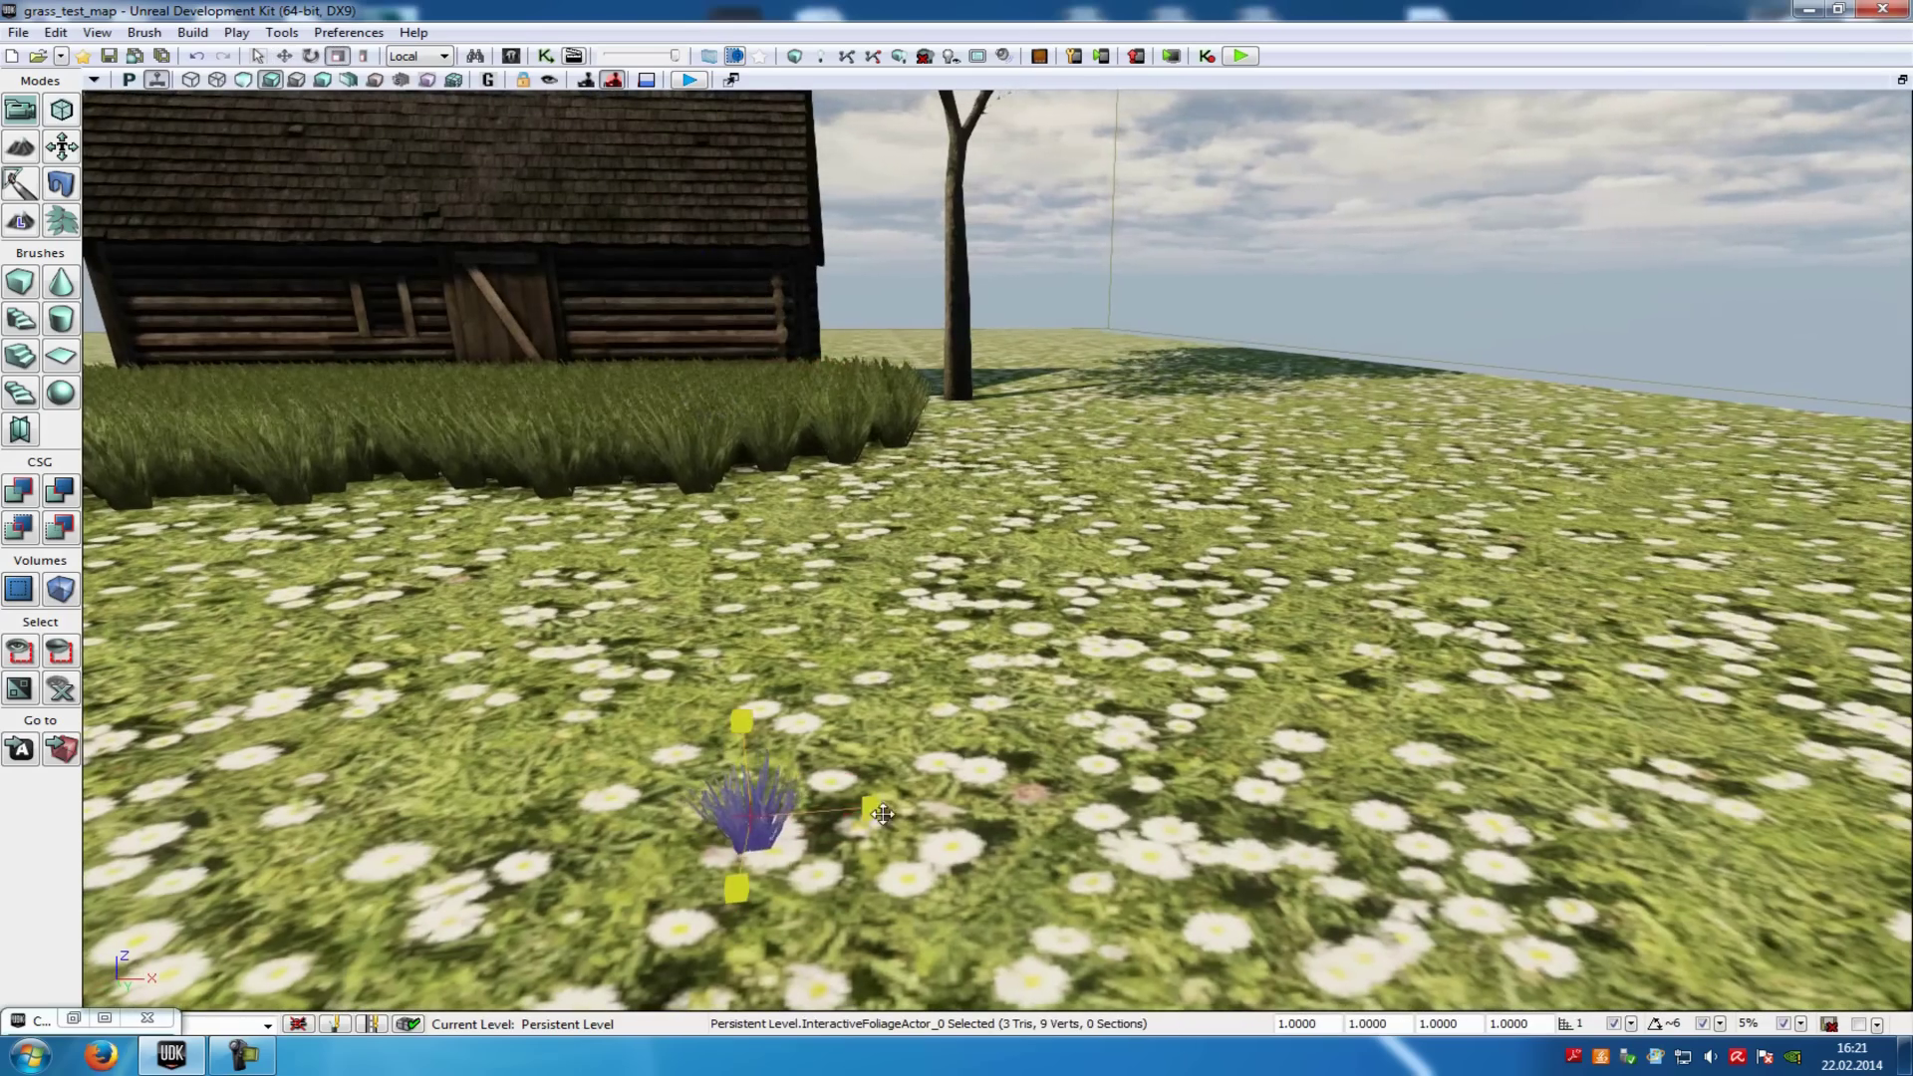
drag(870, 812, 893, 807)
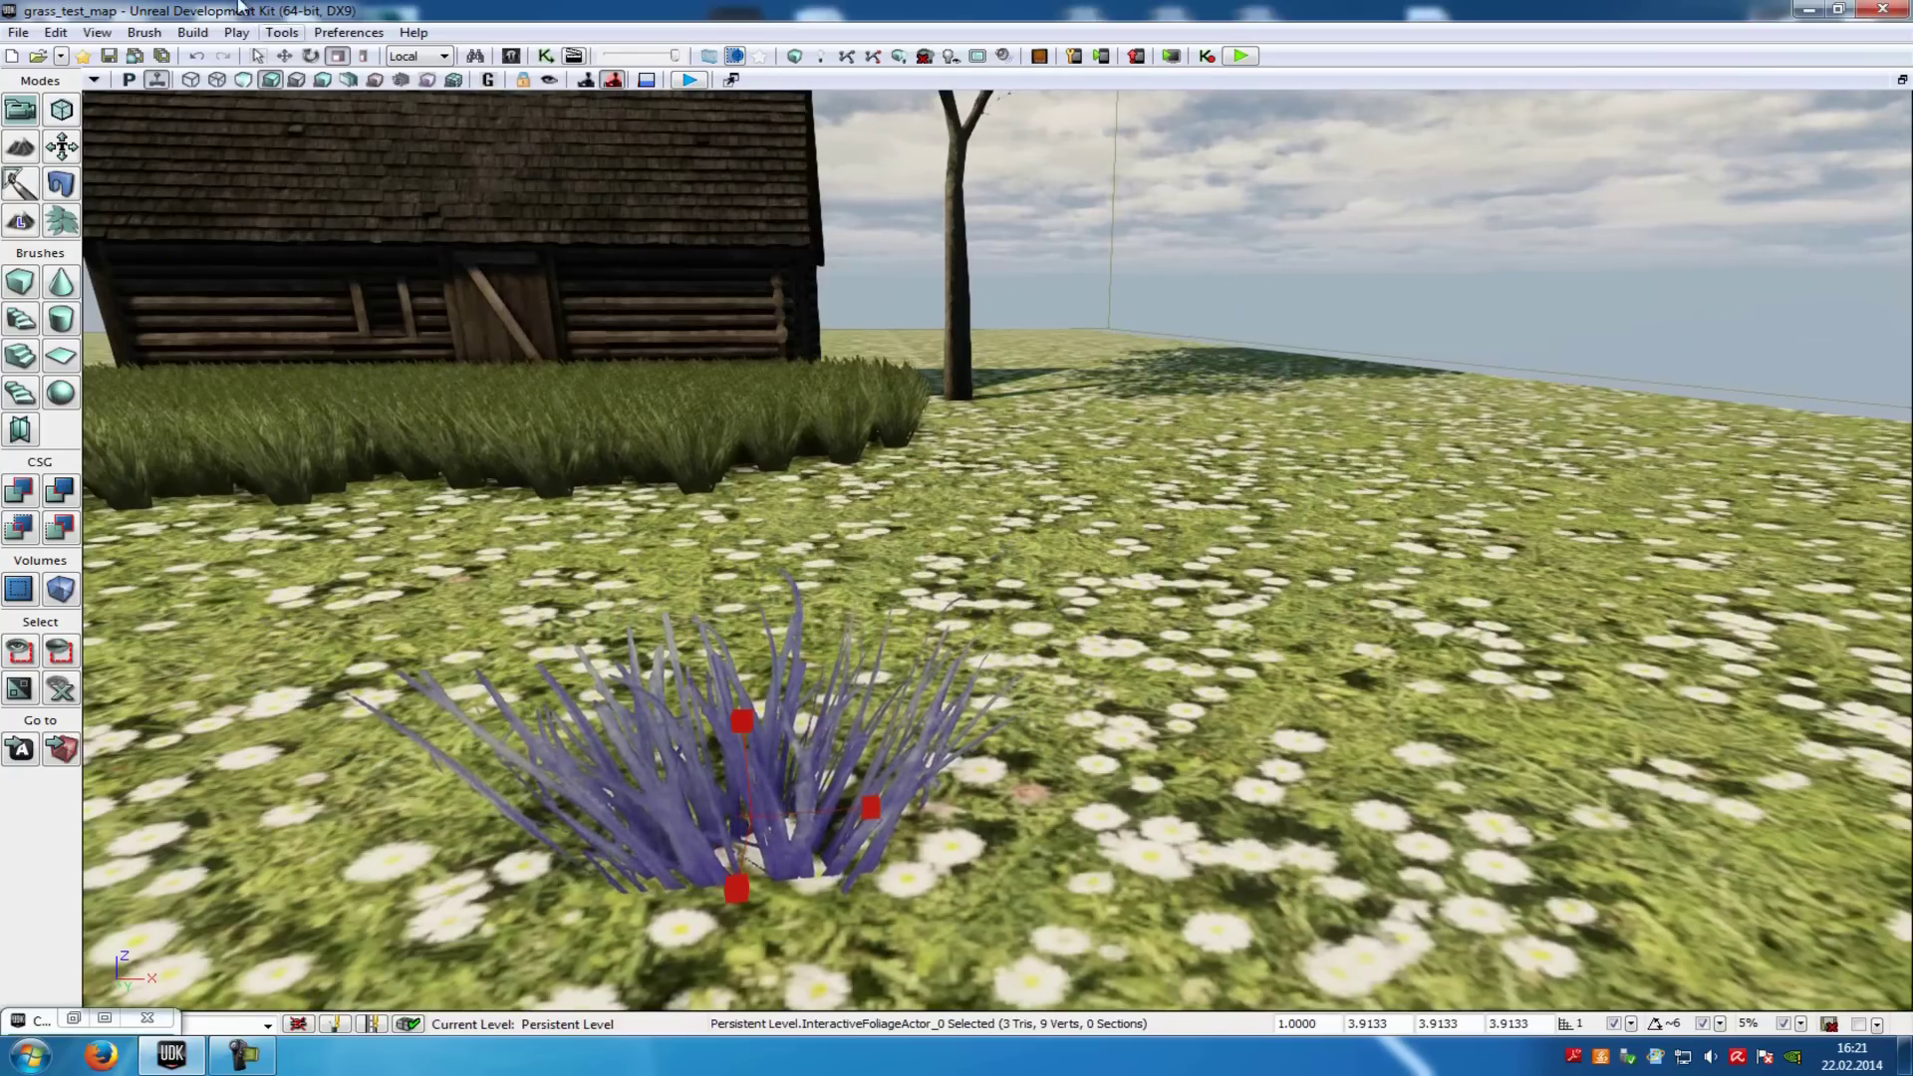
drag(756, 738, 744, 628)
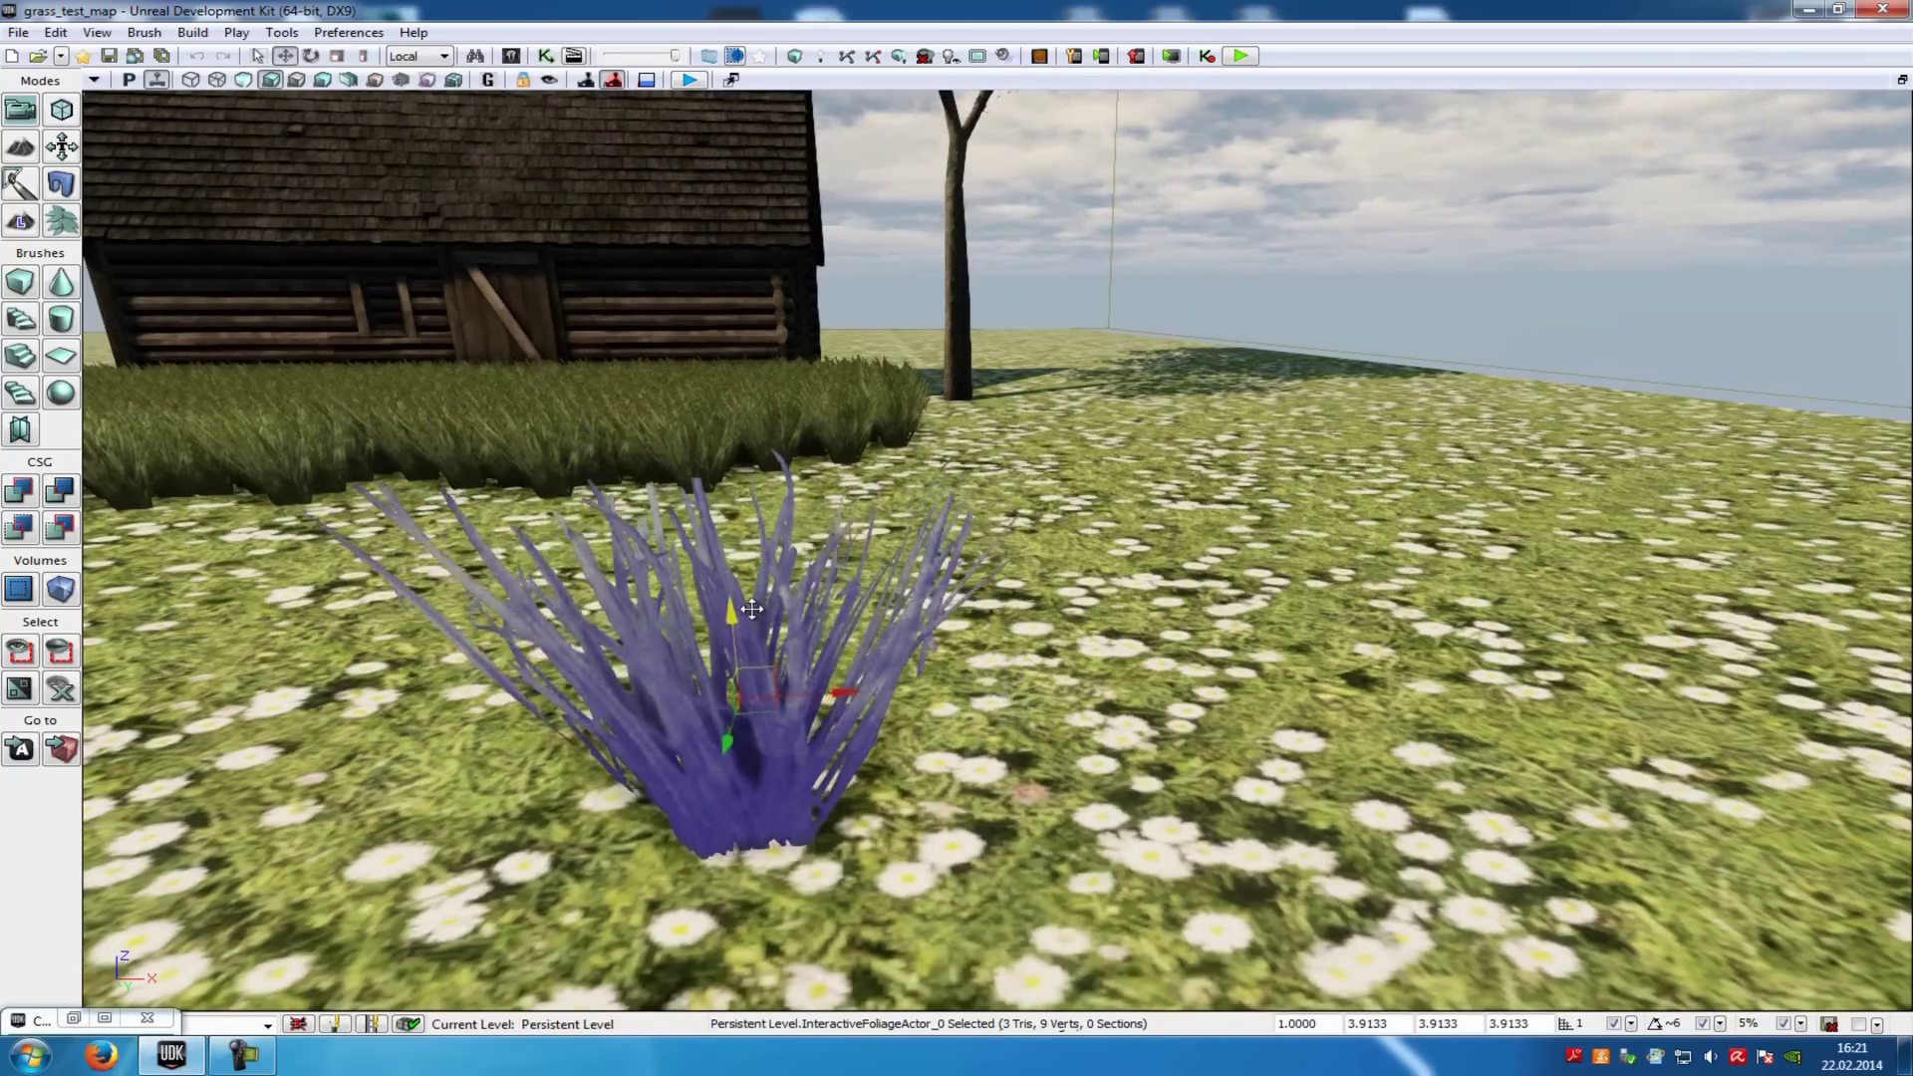
Examine the Foliage Physics settings in the foliage actor's properties and close them
scroll(1195, 708, down, 5)
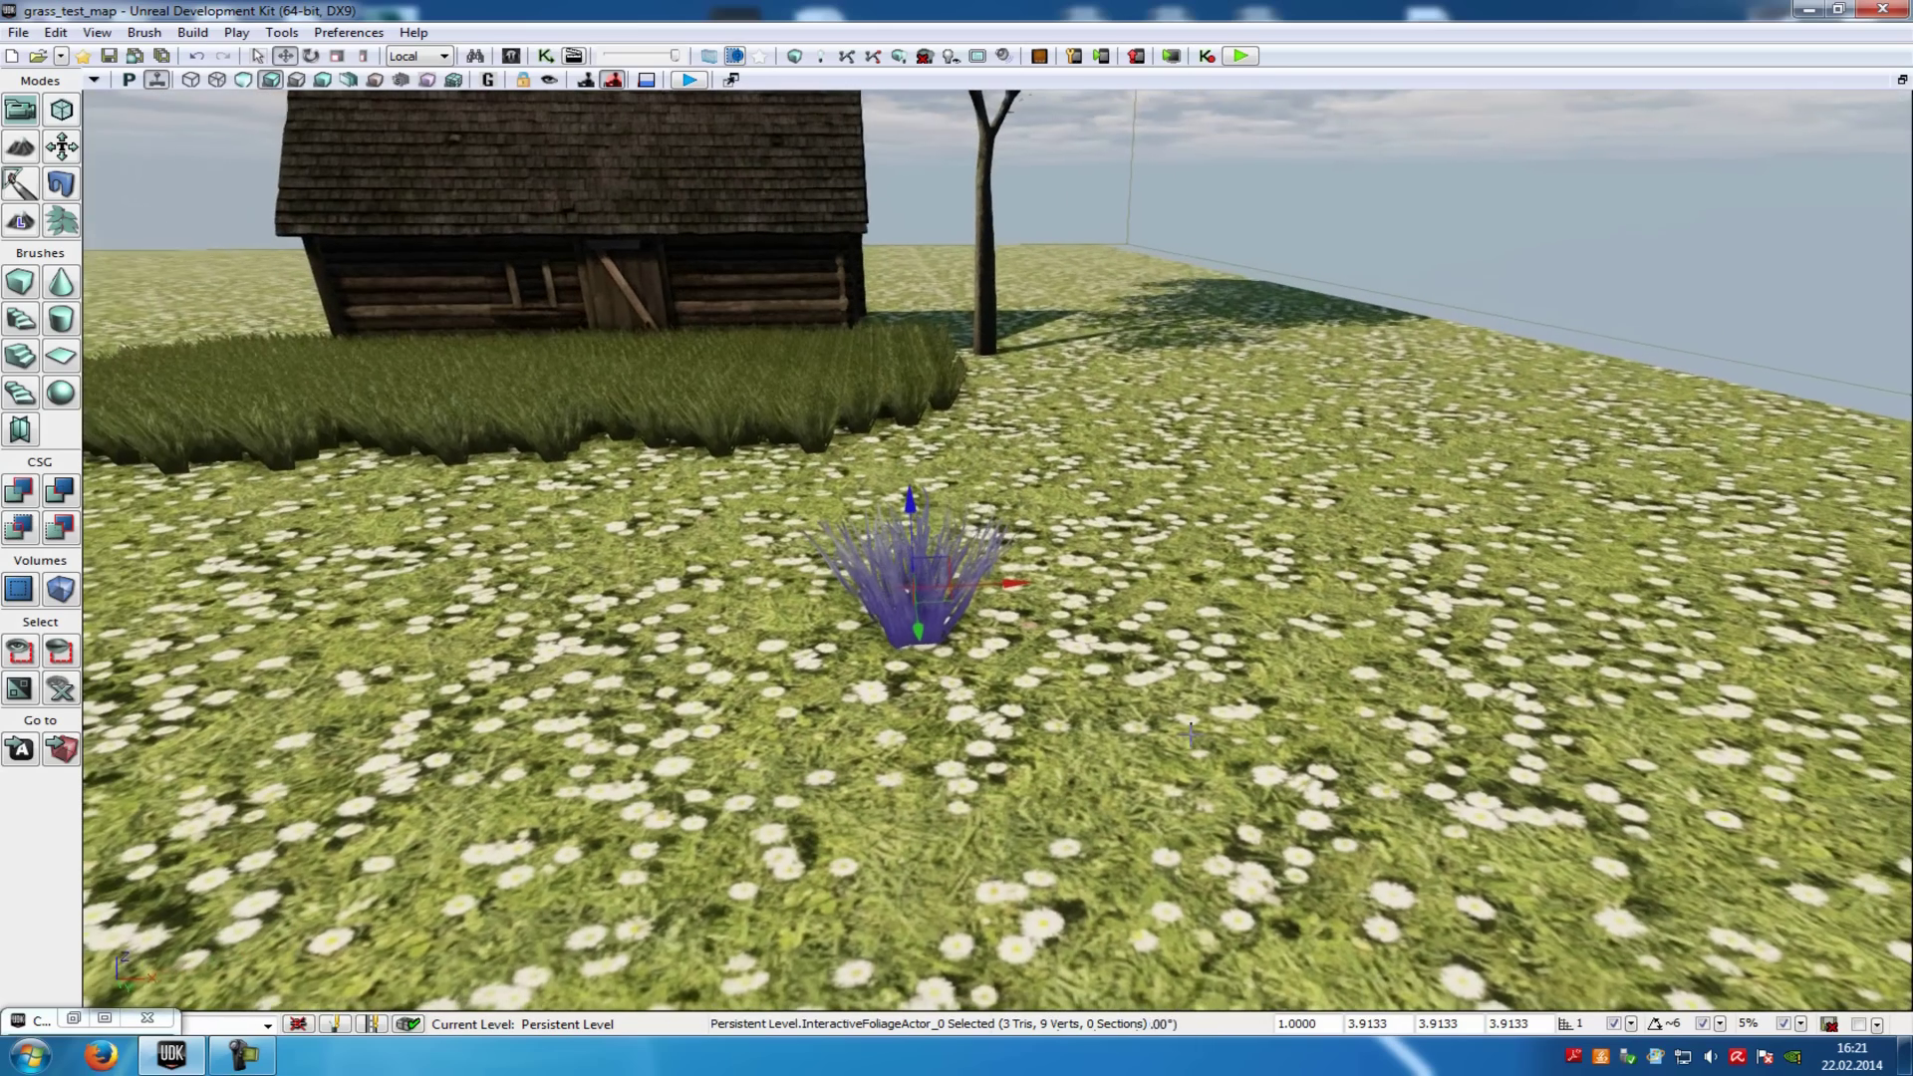
double_click(912, 667)
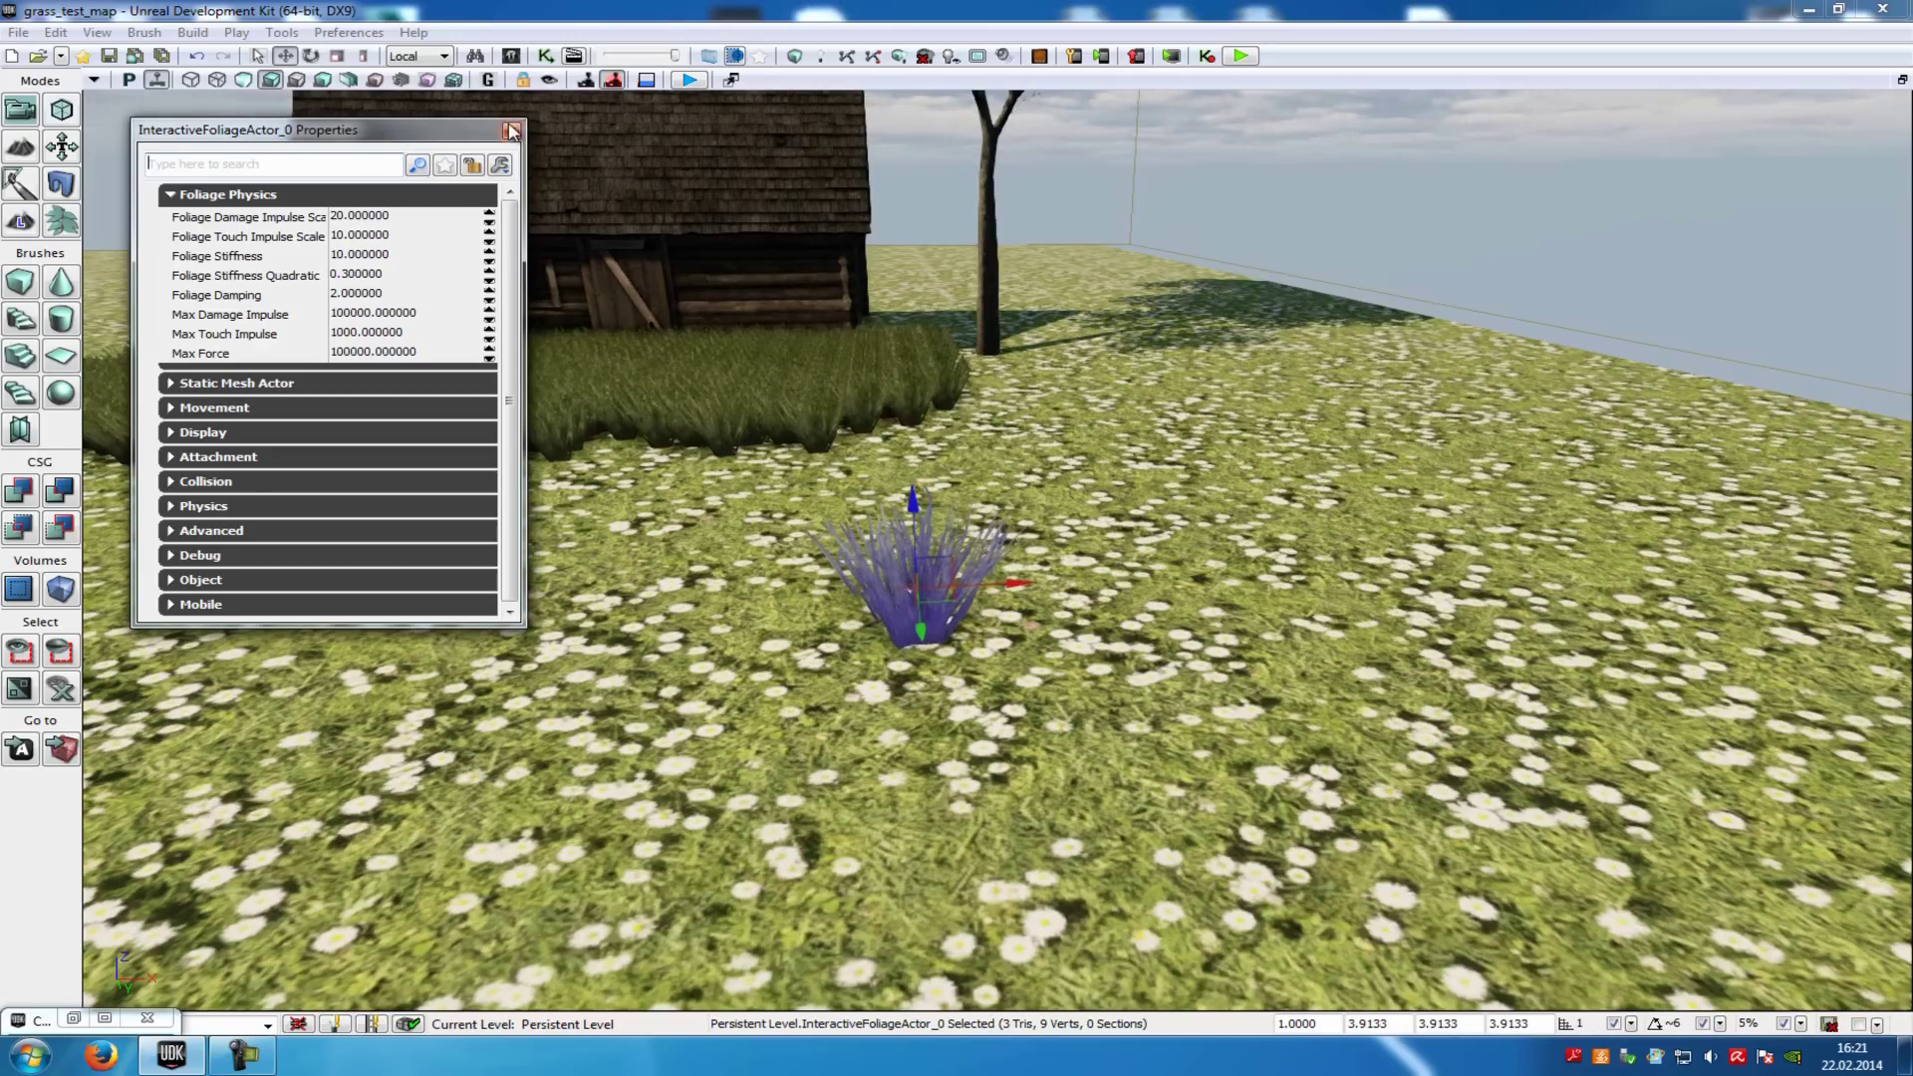
click(511, 132)
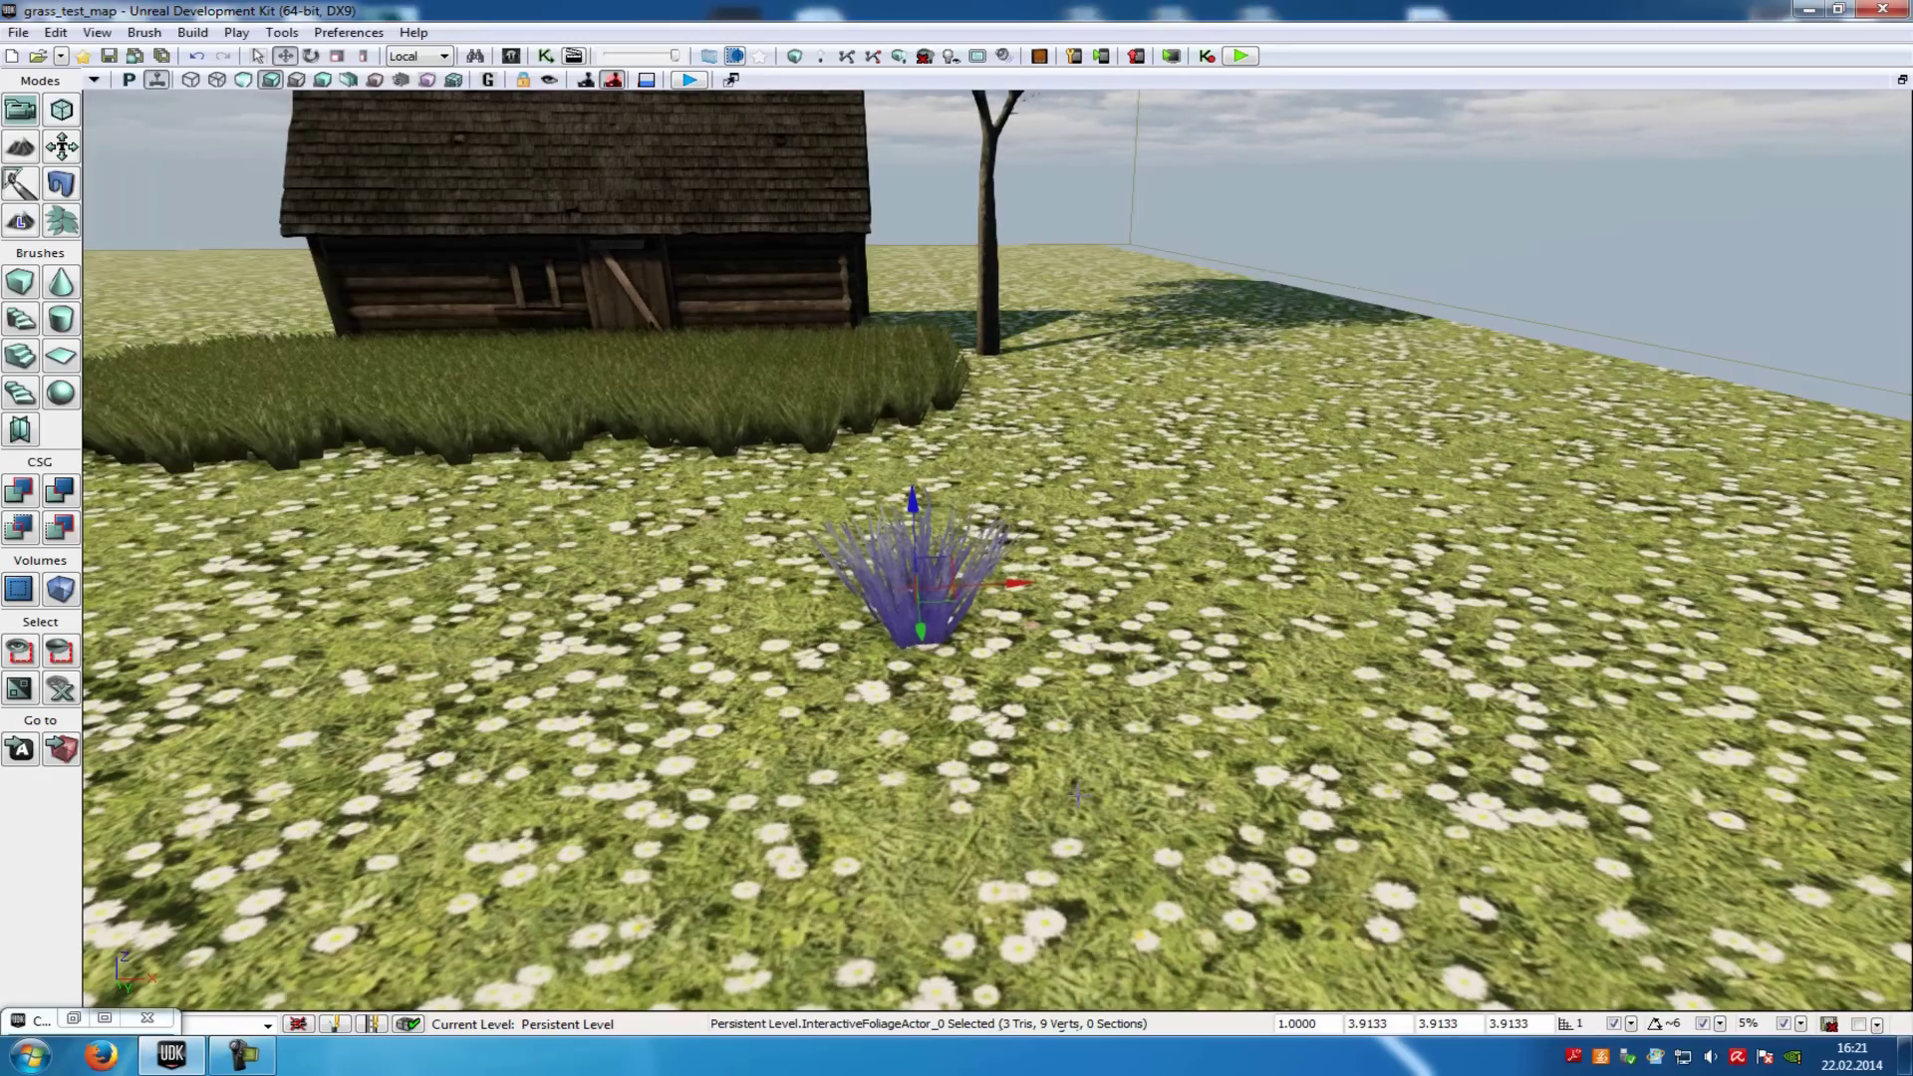
Play the level from the ground beside the foliage actor and walk around it and the grass patch to test the reaction
right_click(1077, 795)
click(1187, 1024)
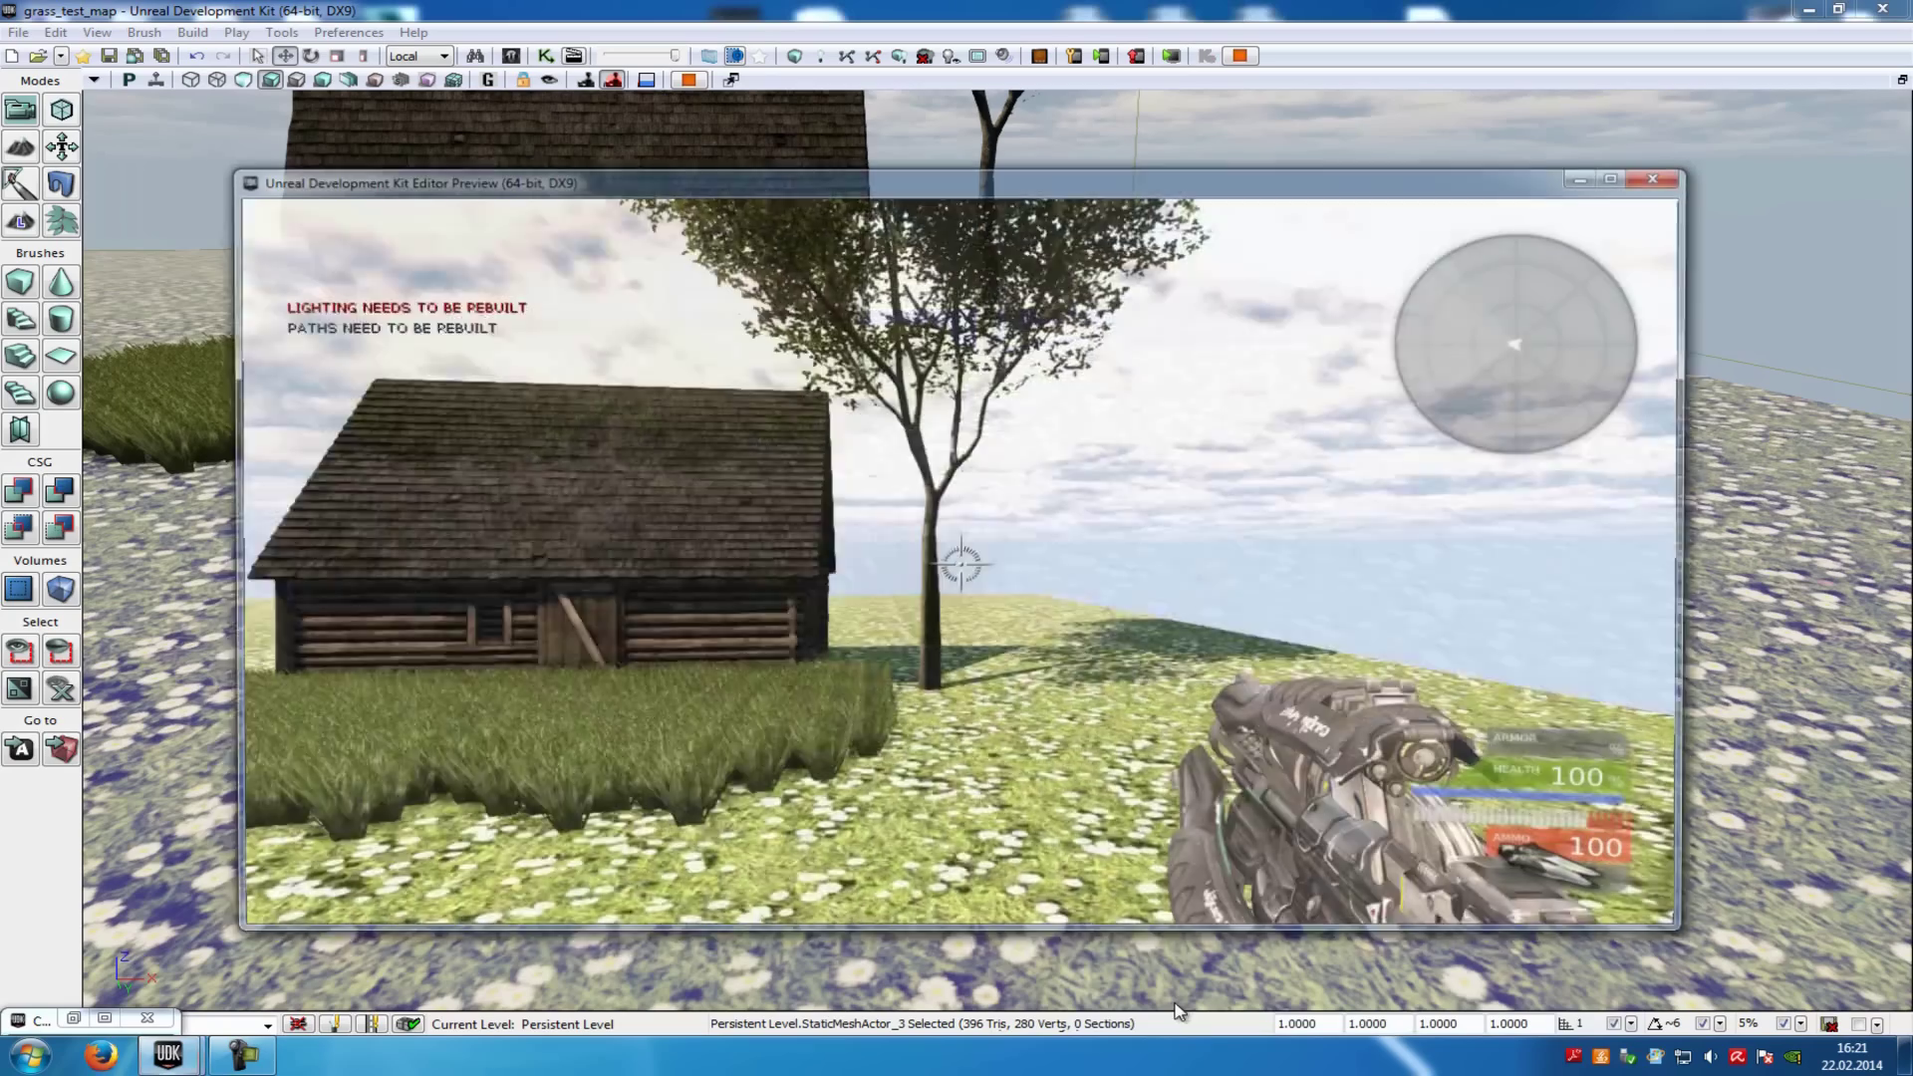
key(s)
key(w)
key(s)
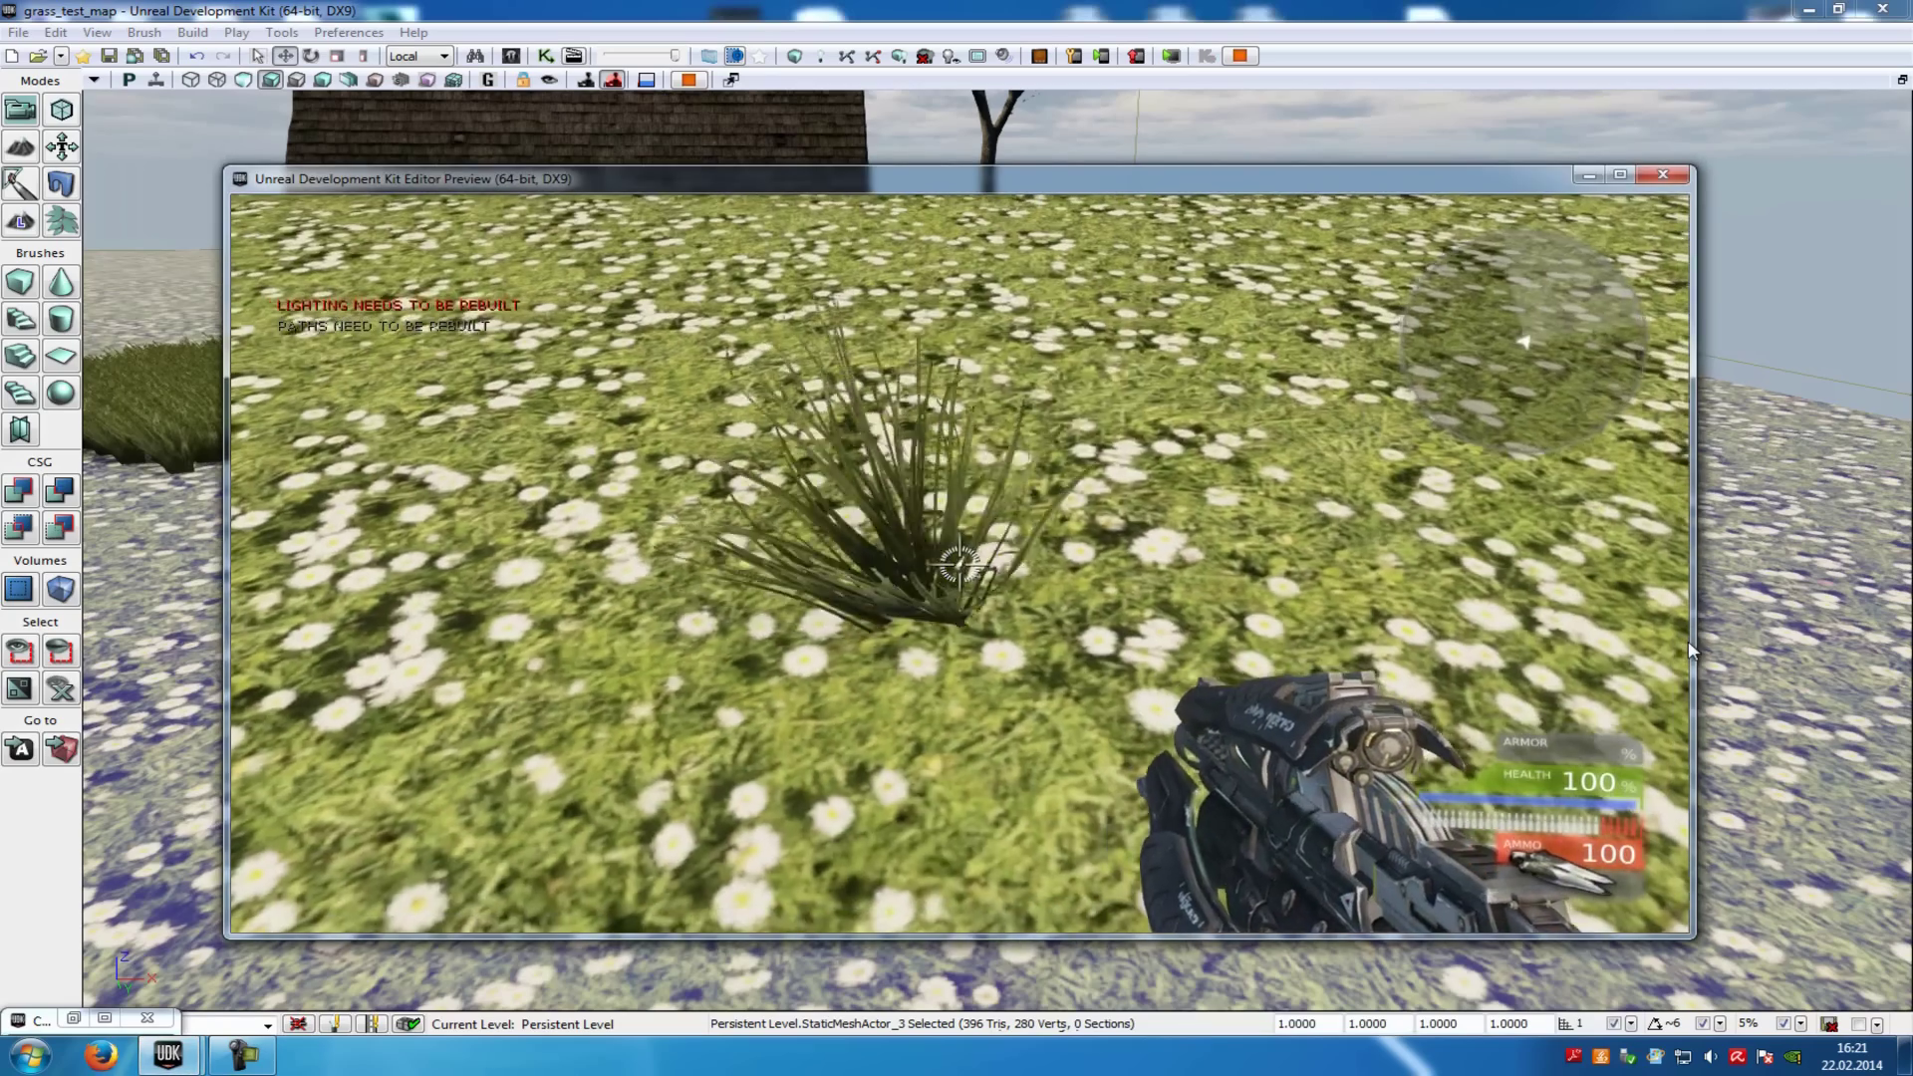
key(s)
key(w)
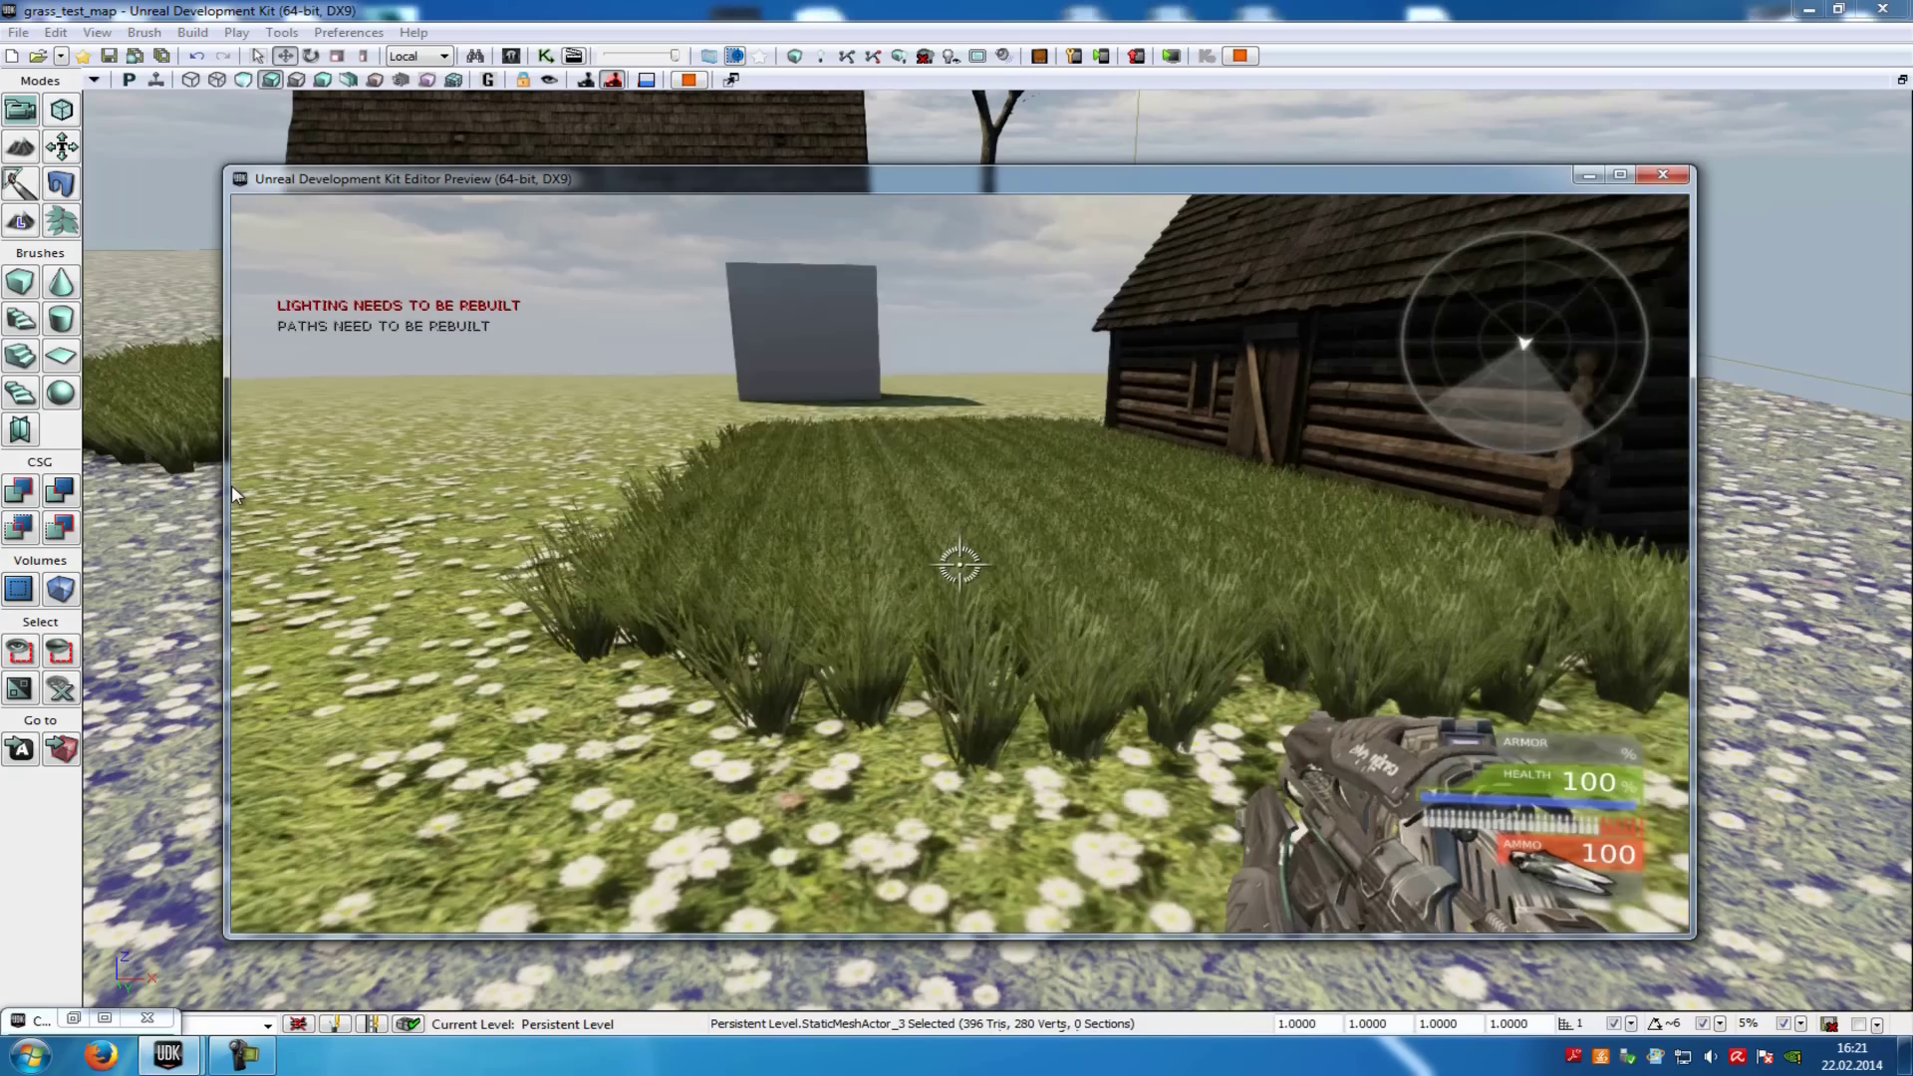
key(w)
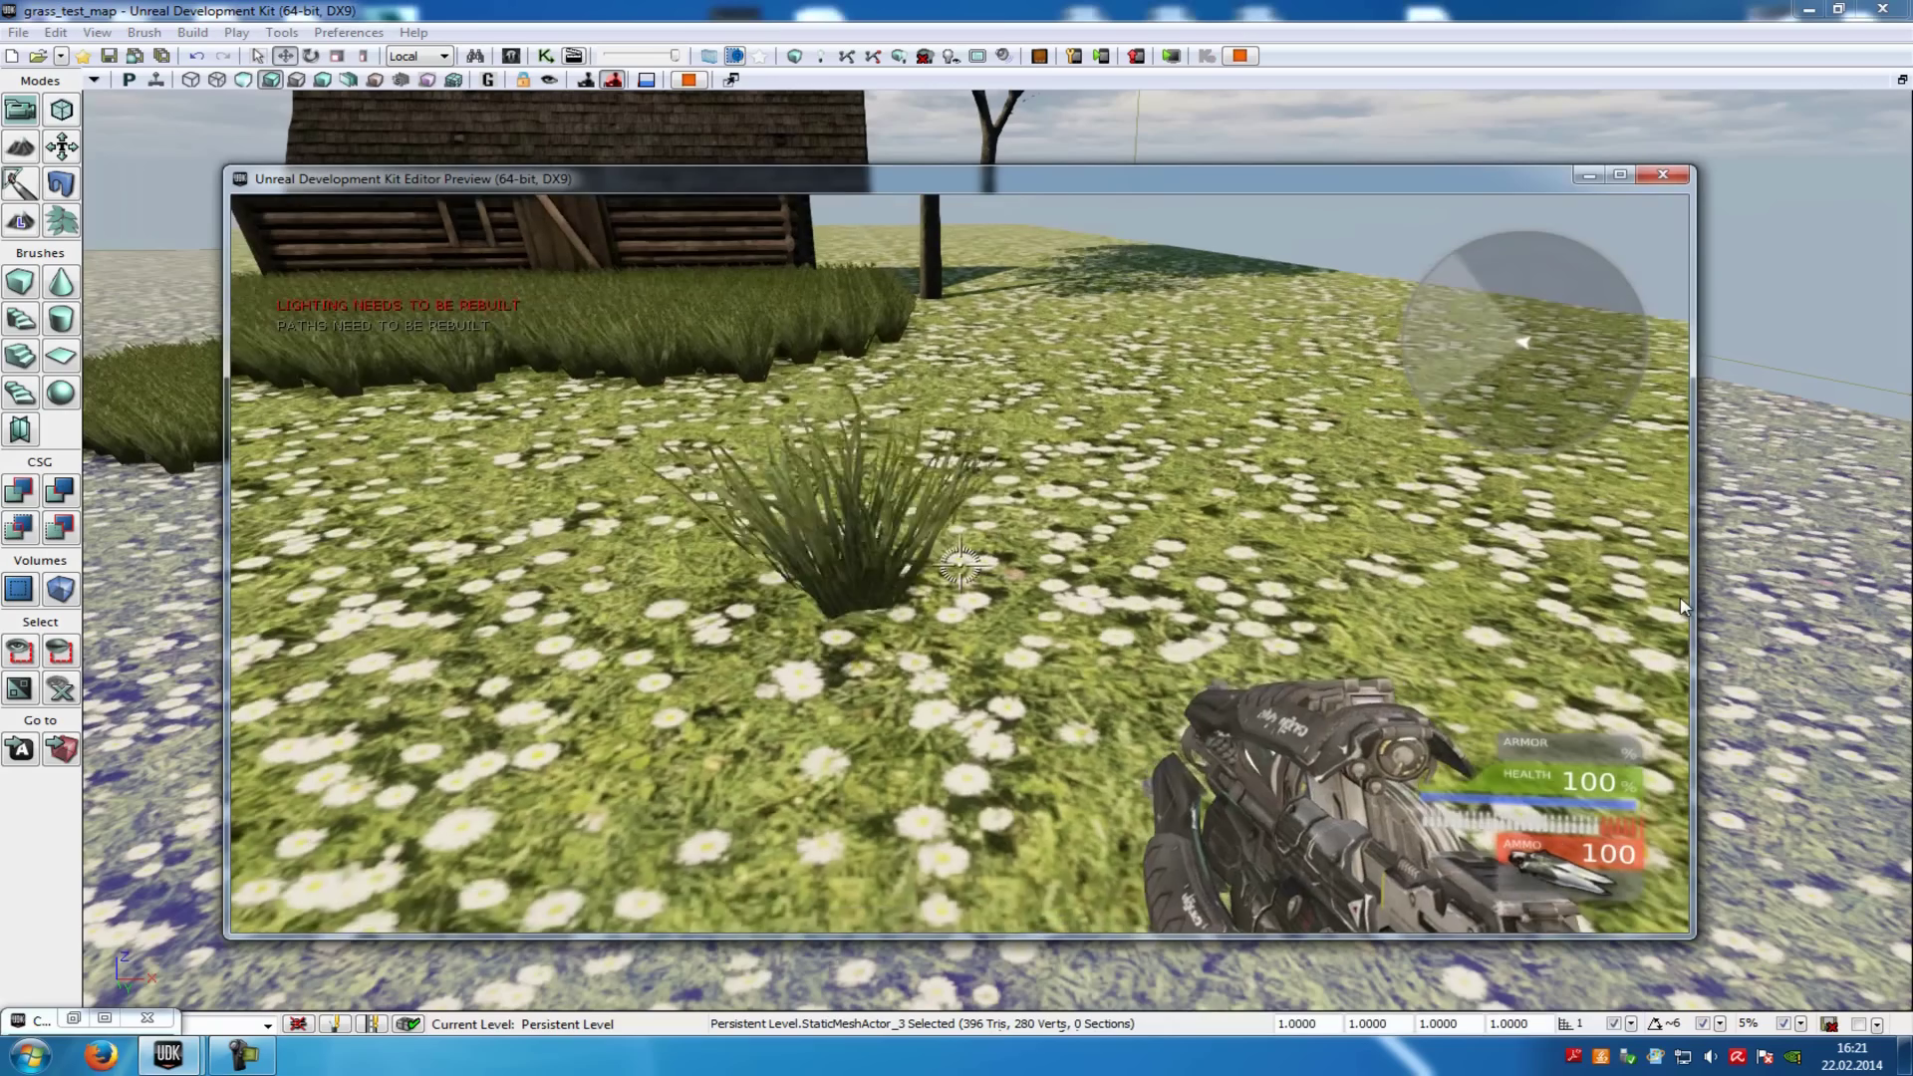
key(w)
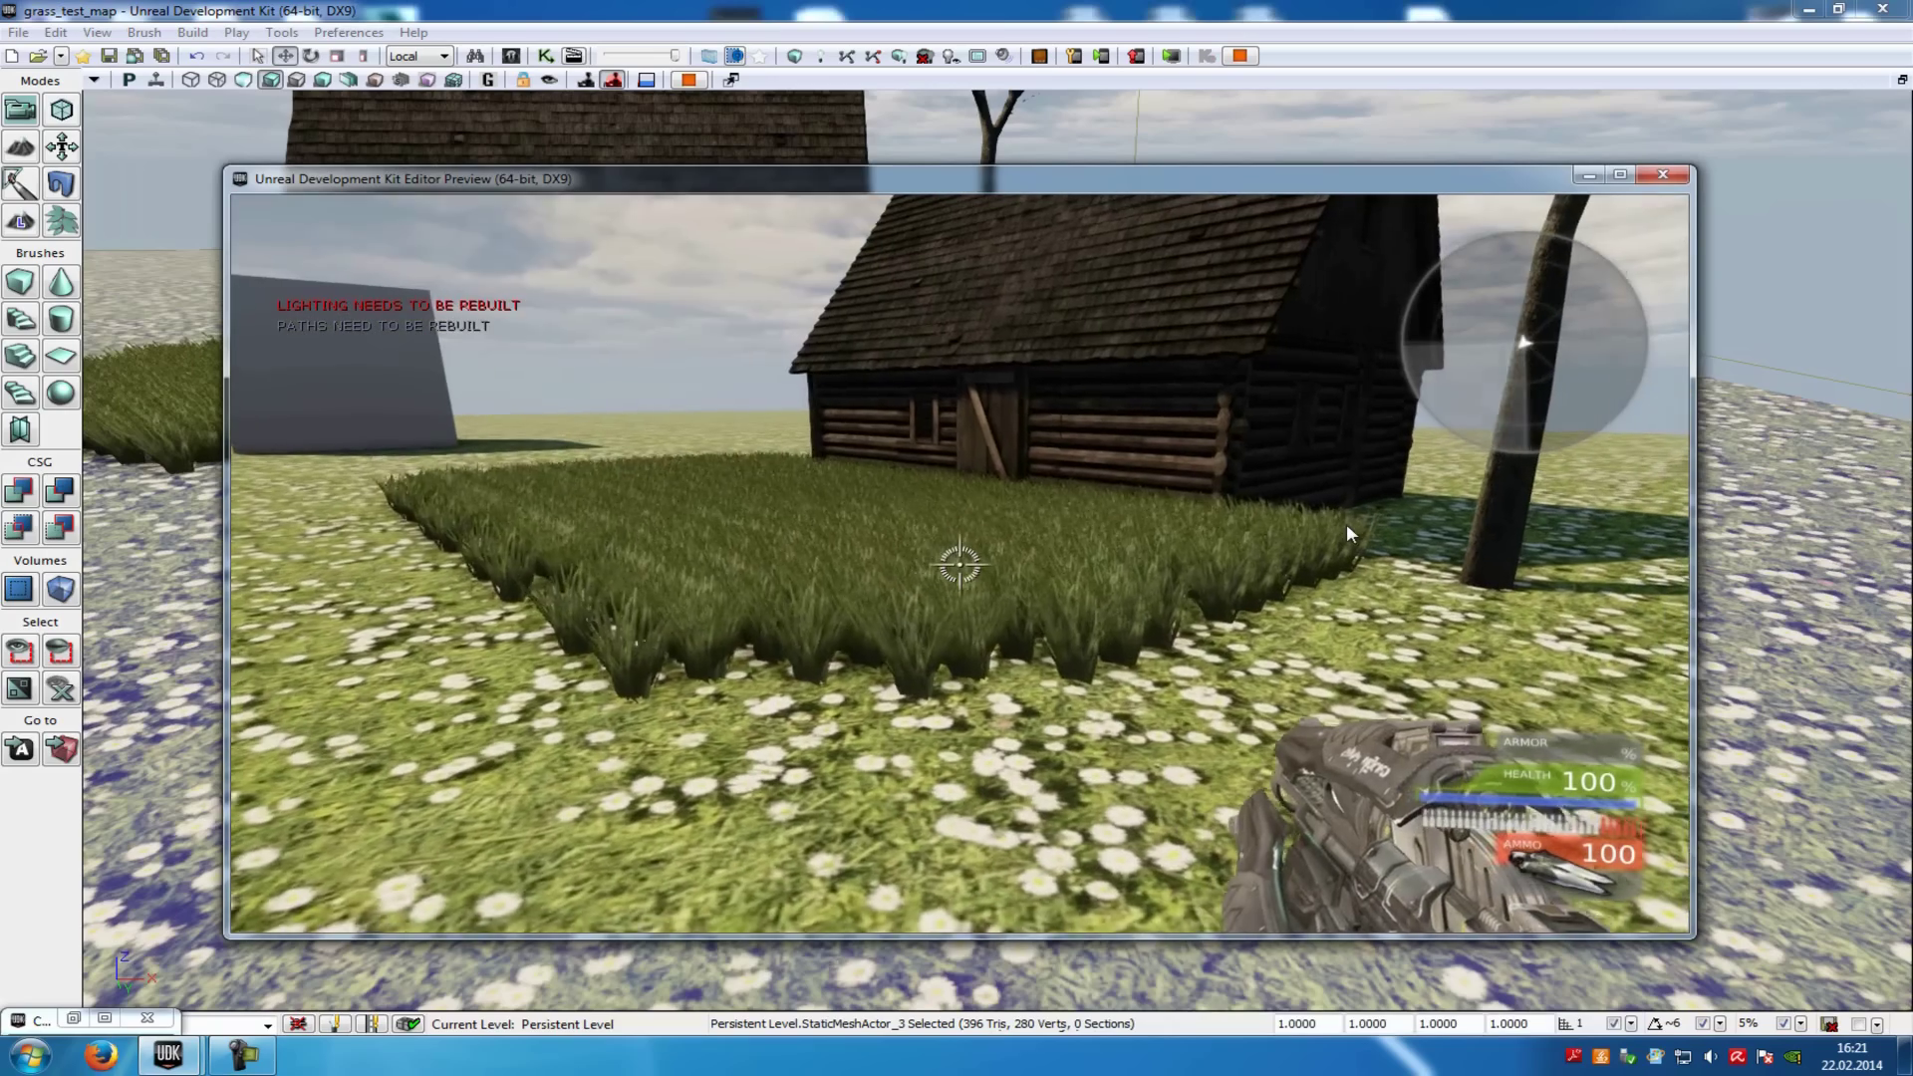
Switch to third-person view with the console command behindview, walk through the grass patch, and end the preview
key(Tab)
text(bloomSize)
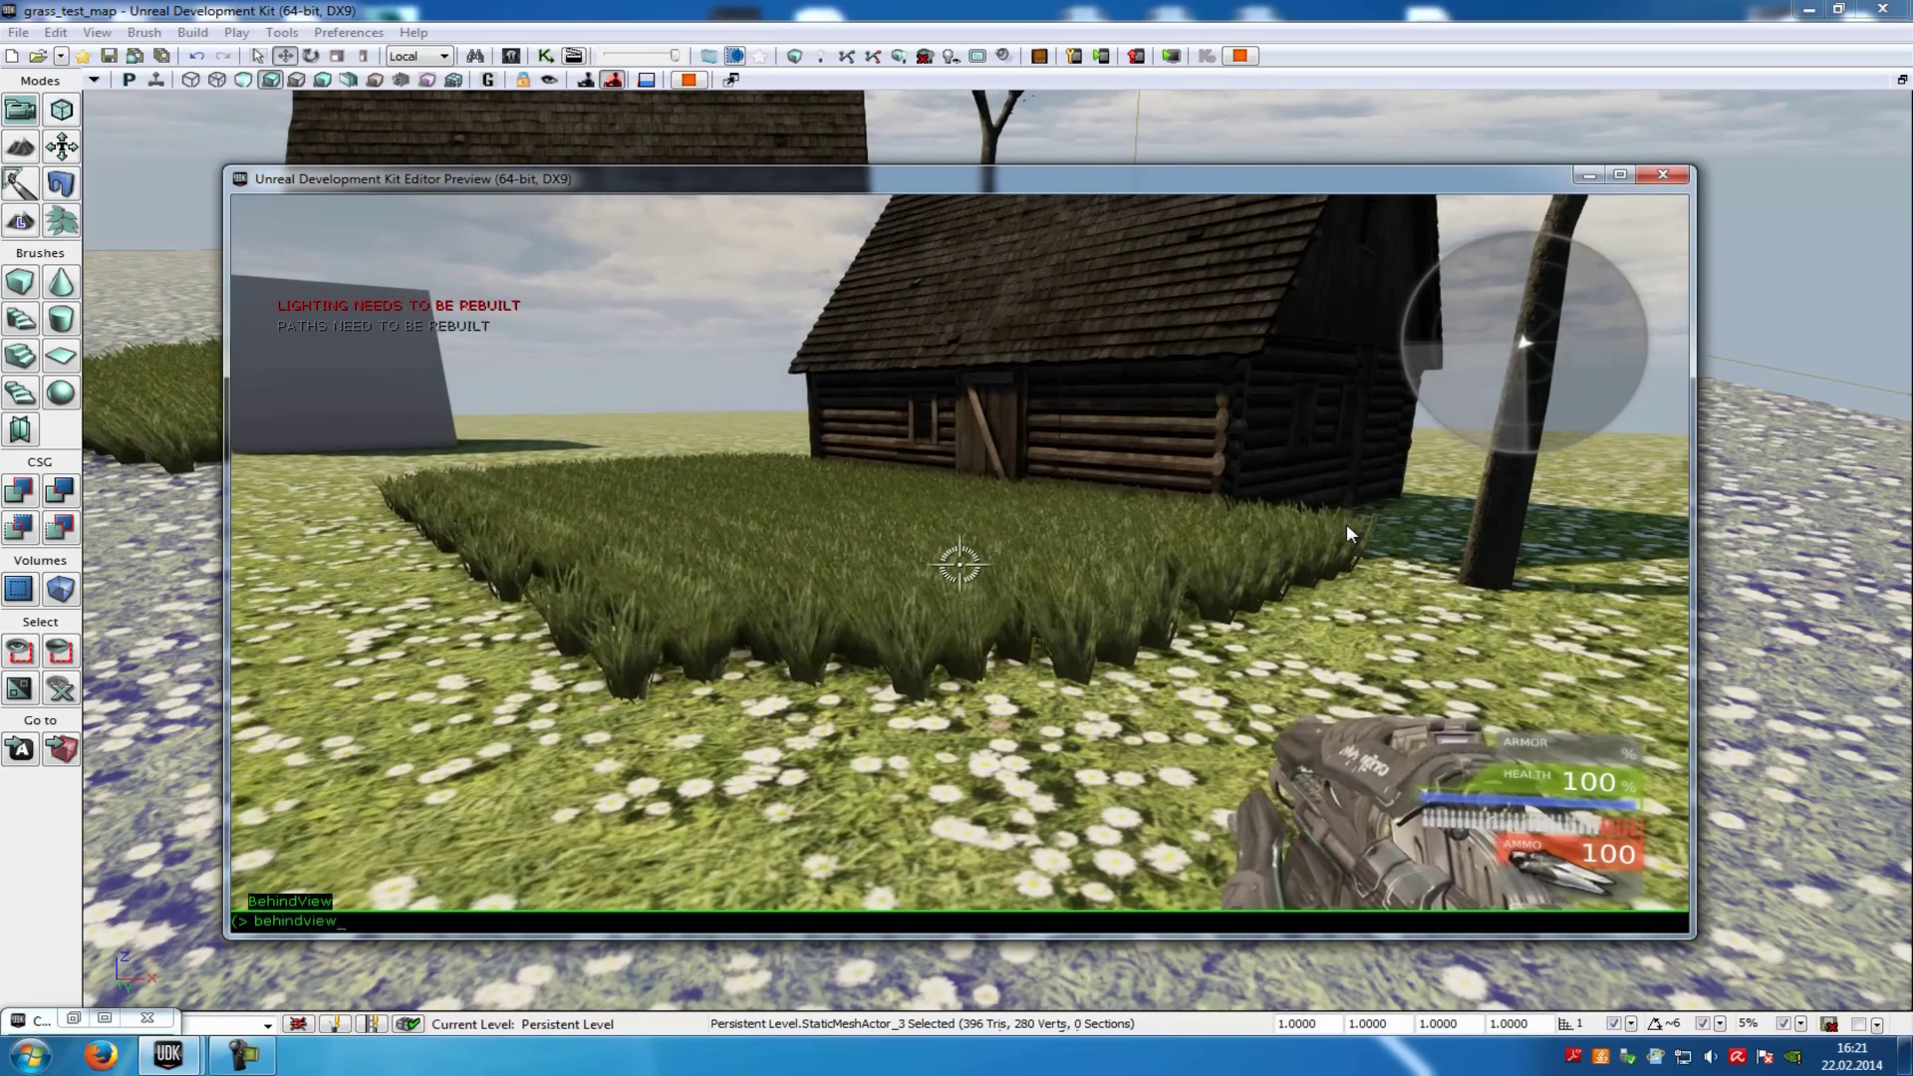
key(Return)
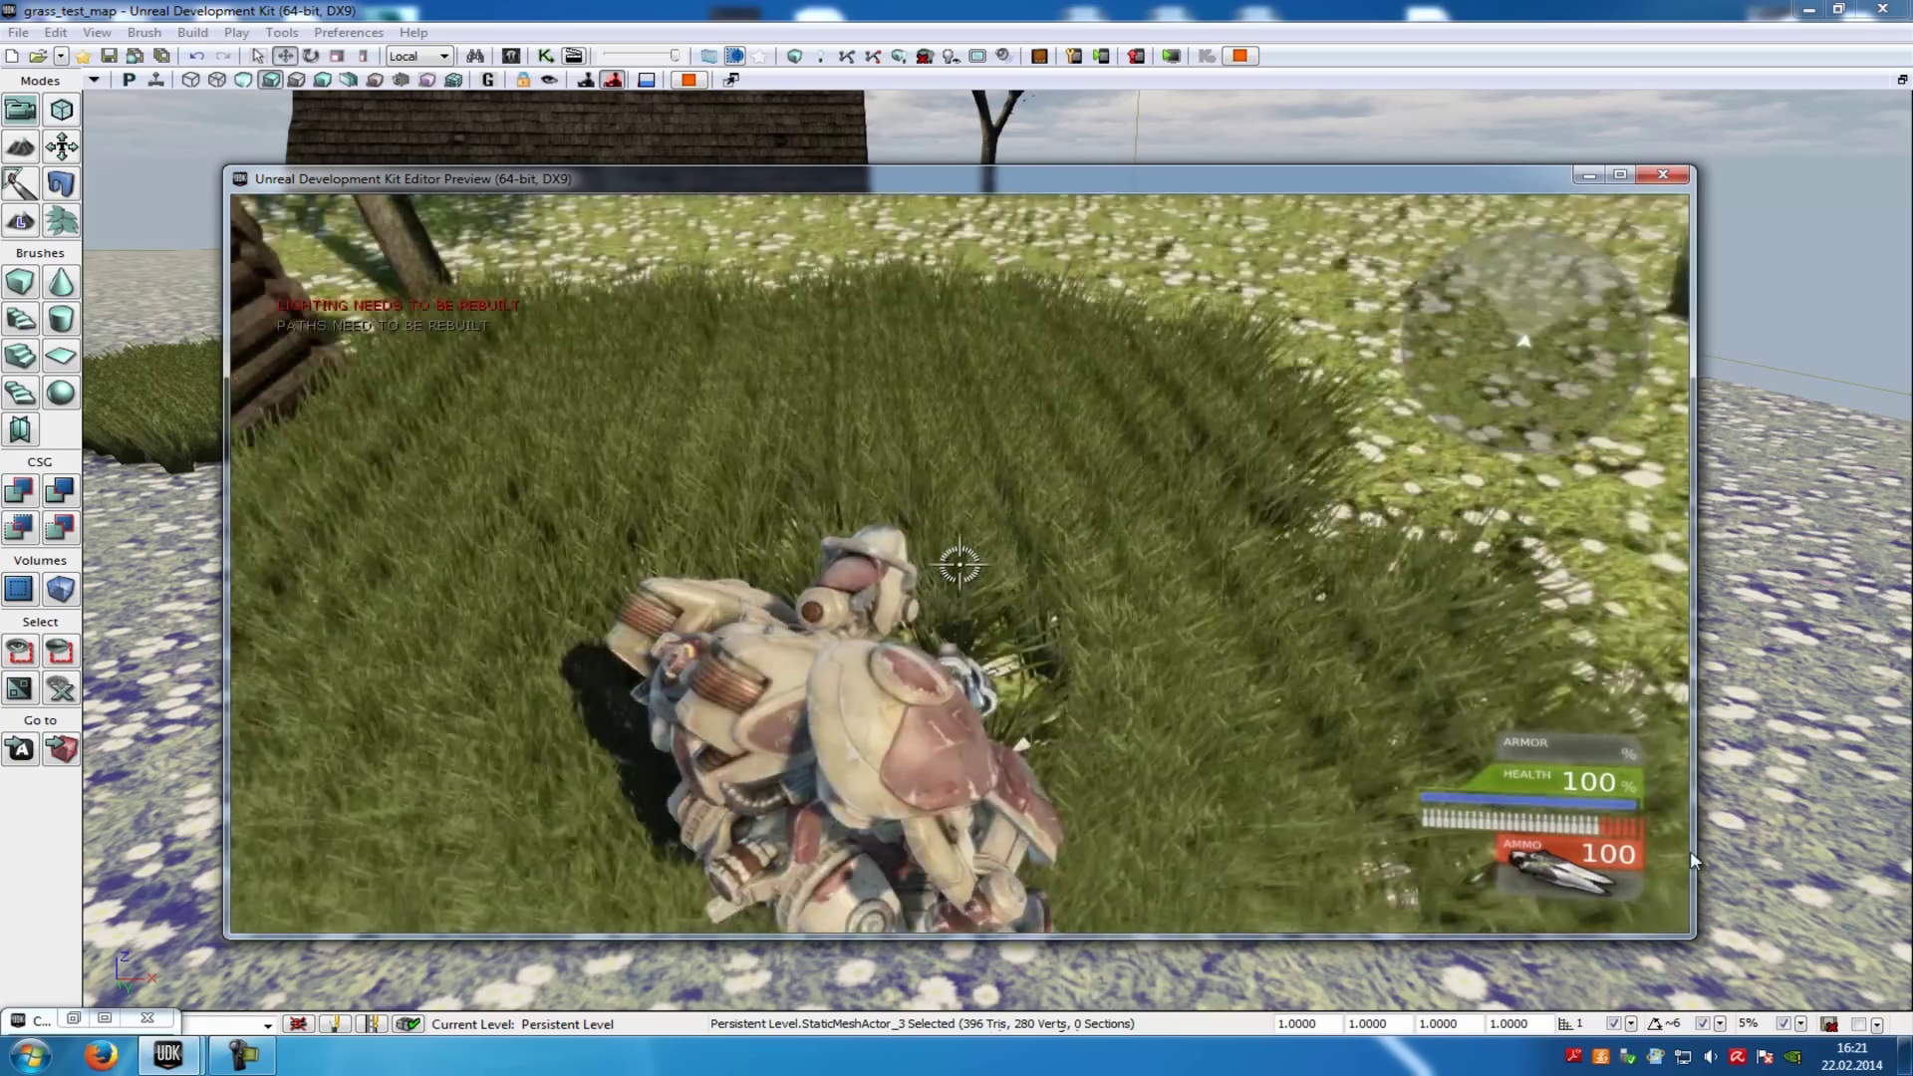
key(w)
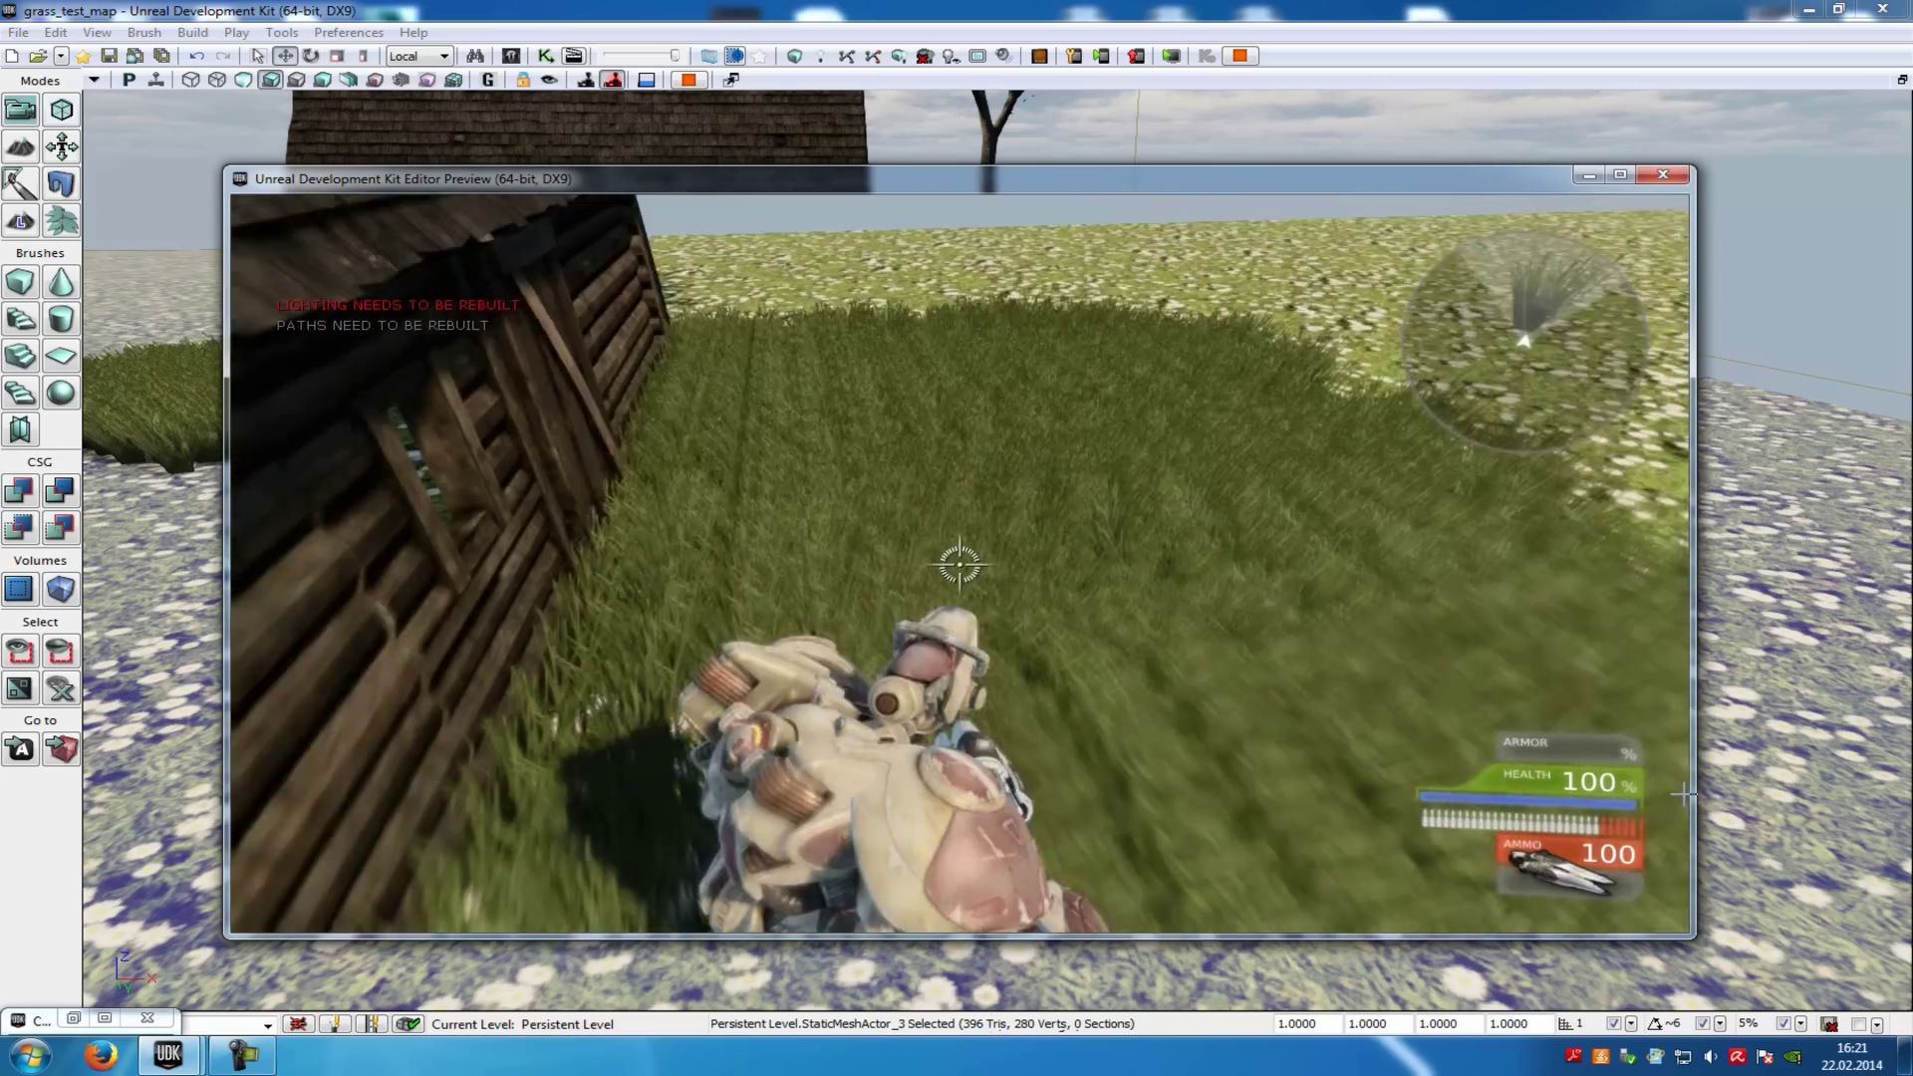
key(Escape)
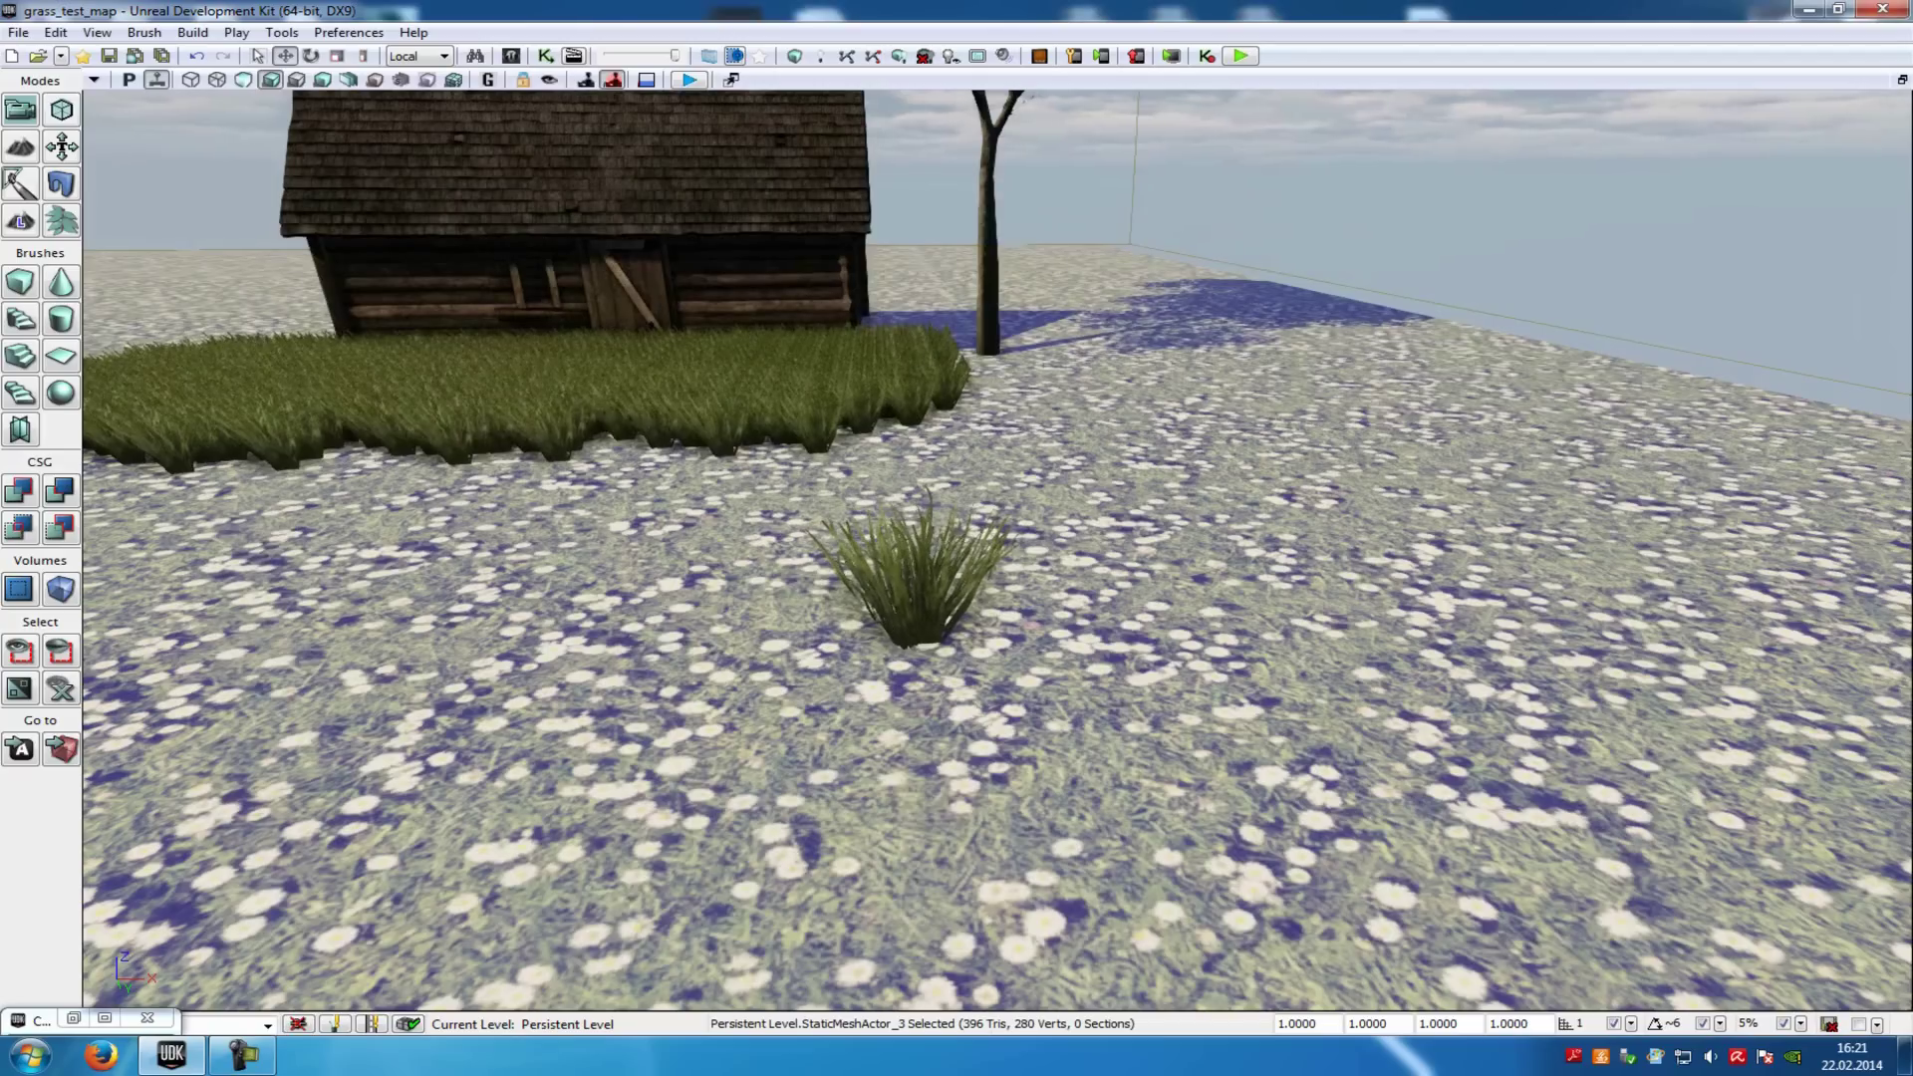
Filter the Content Browser to materials only instead of static meshes and open the Wiese material for editing
click(73, 1017)
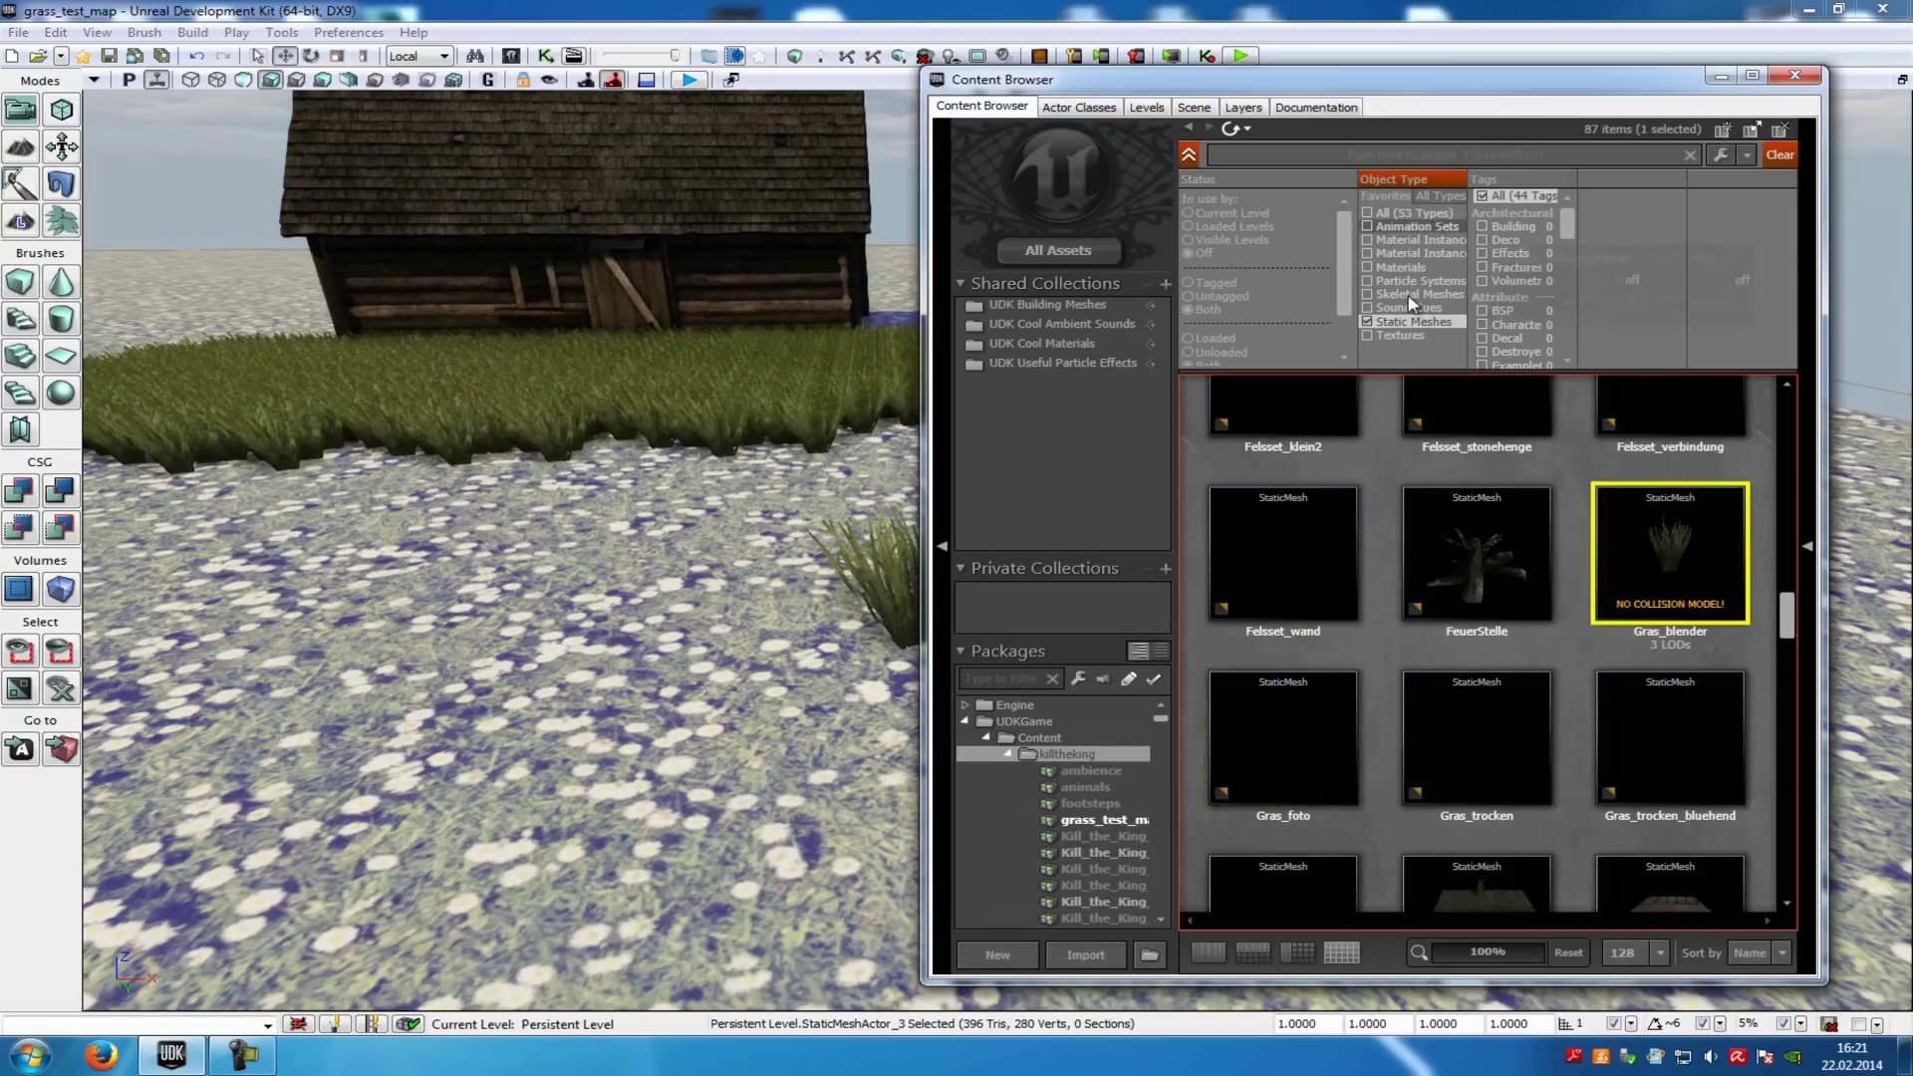
click(1367, 322)
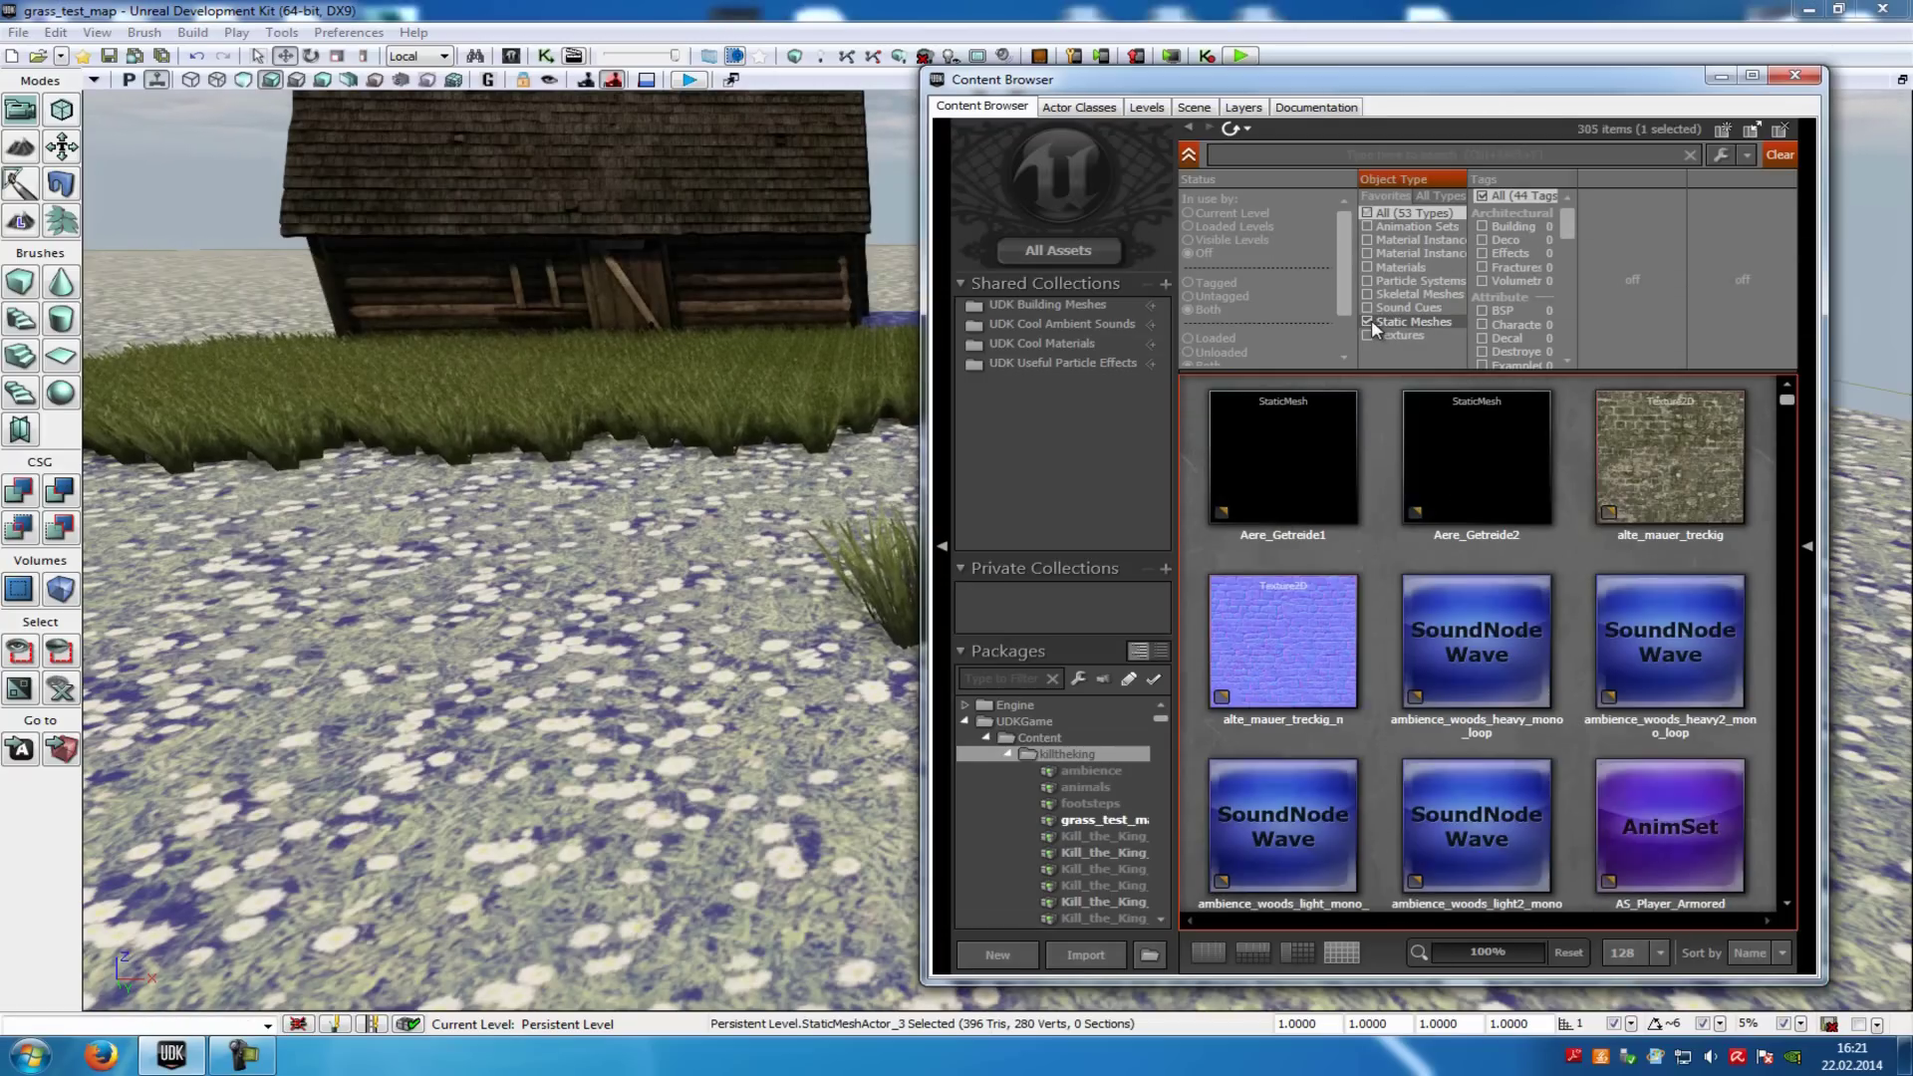
click(1367, 267)
drag(1785, 429, 1820, 929)
click(1712, 612)
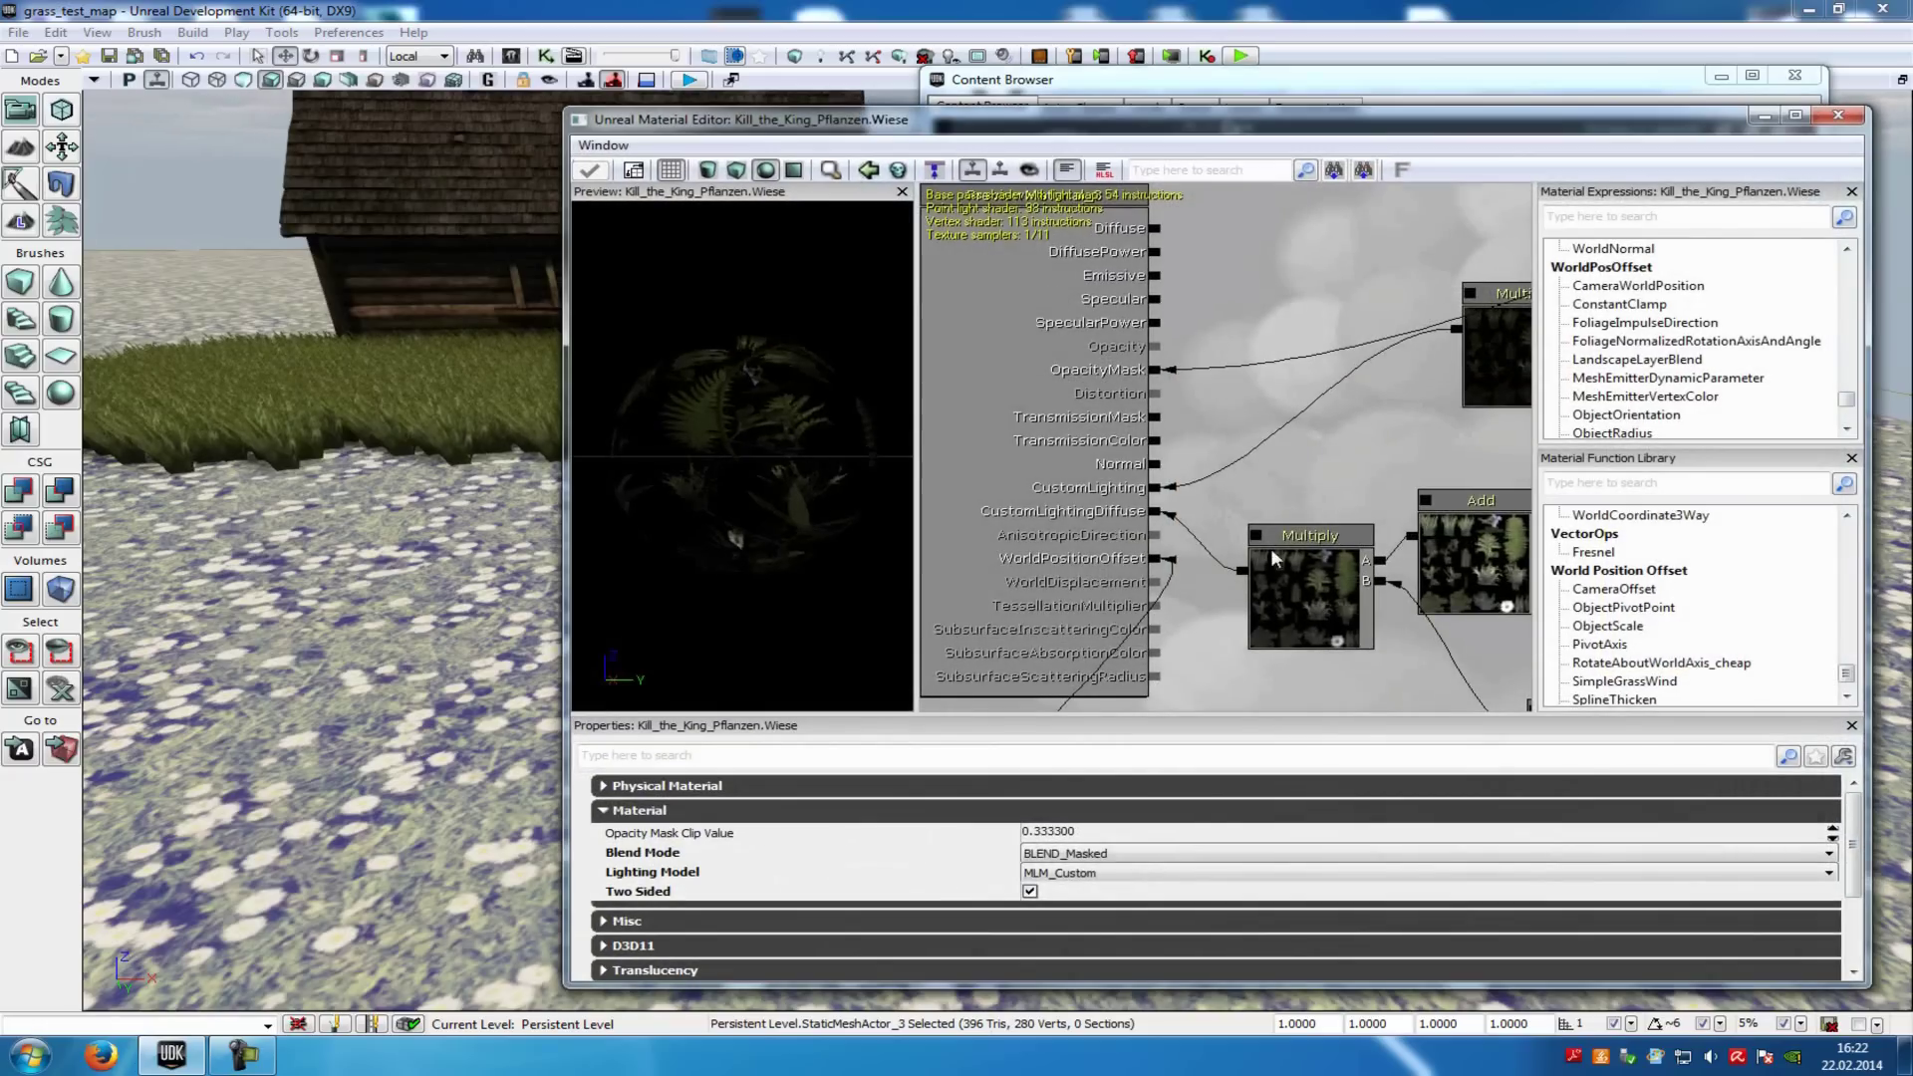
Set the constant vector feeding the Subtract node to R 80 and B 0, apply the material change, and close the material
drag(1404, 651, 1132, 356)
scroll(1132, 355, down, 5)
drag(1496, 673, 1292, 396)
click(1358, 532)
click(1060, 791)
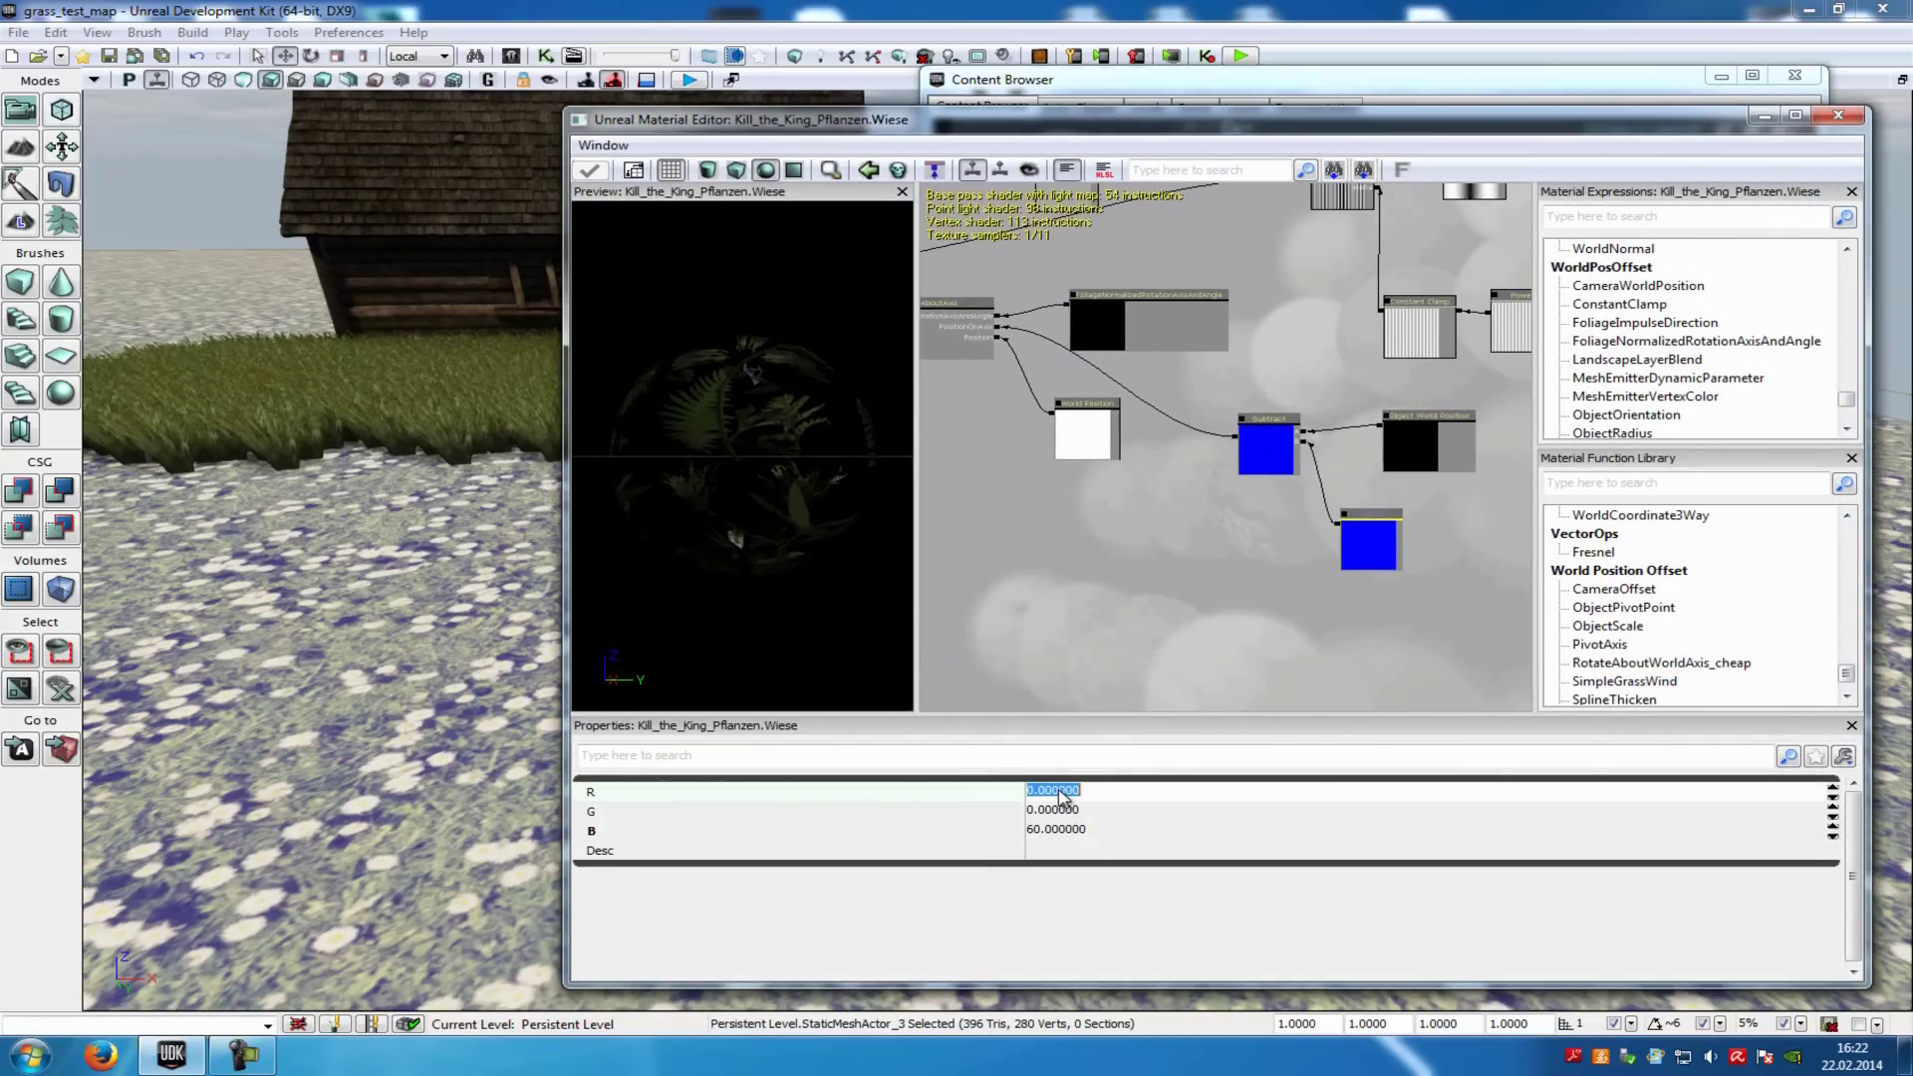
text(80)
key(Return)
click(1078, 832)
text(0)
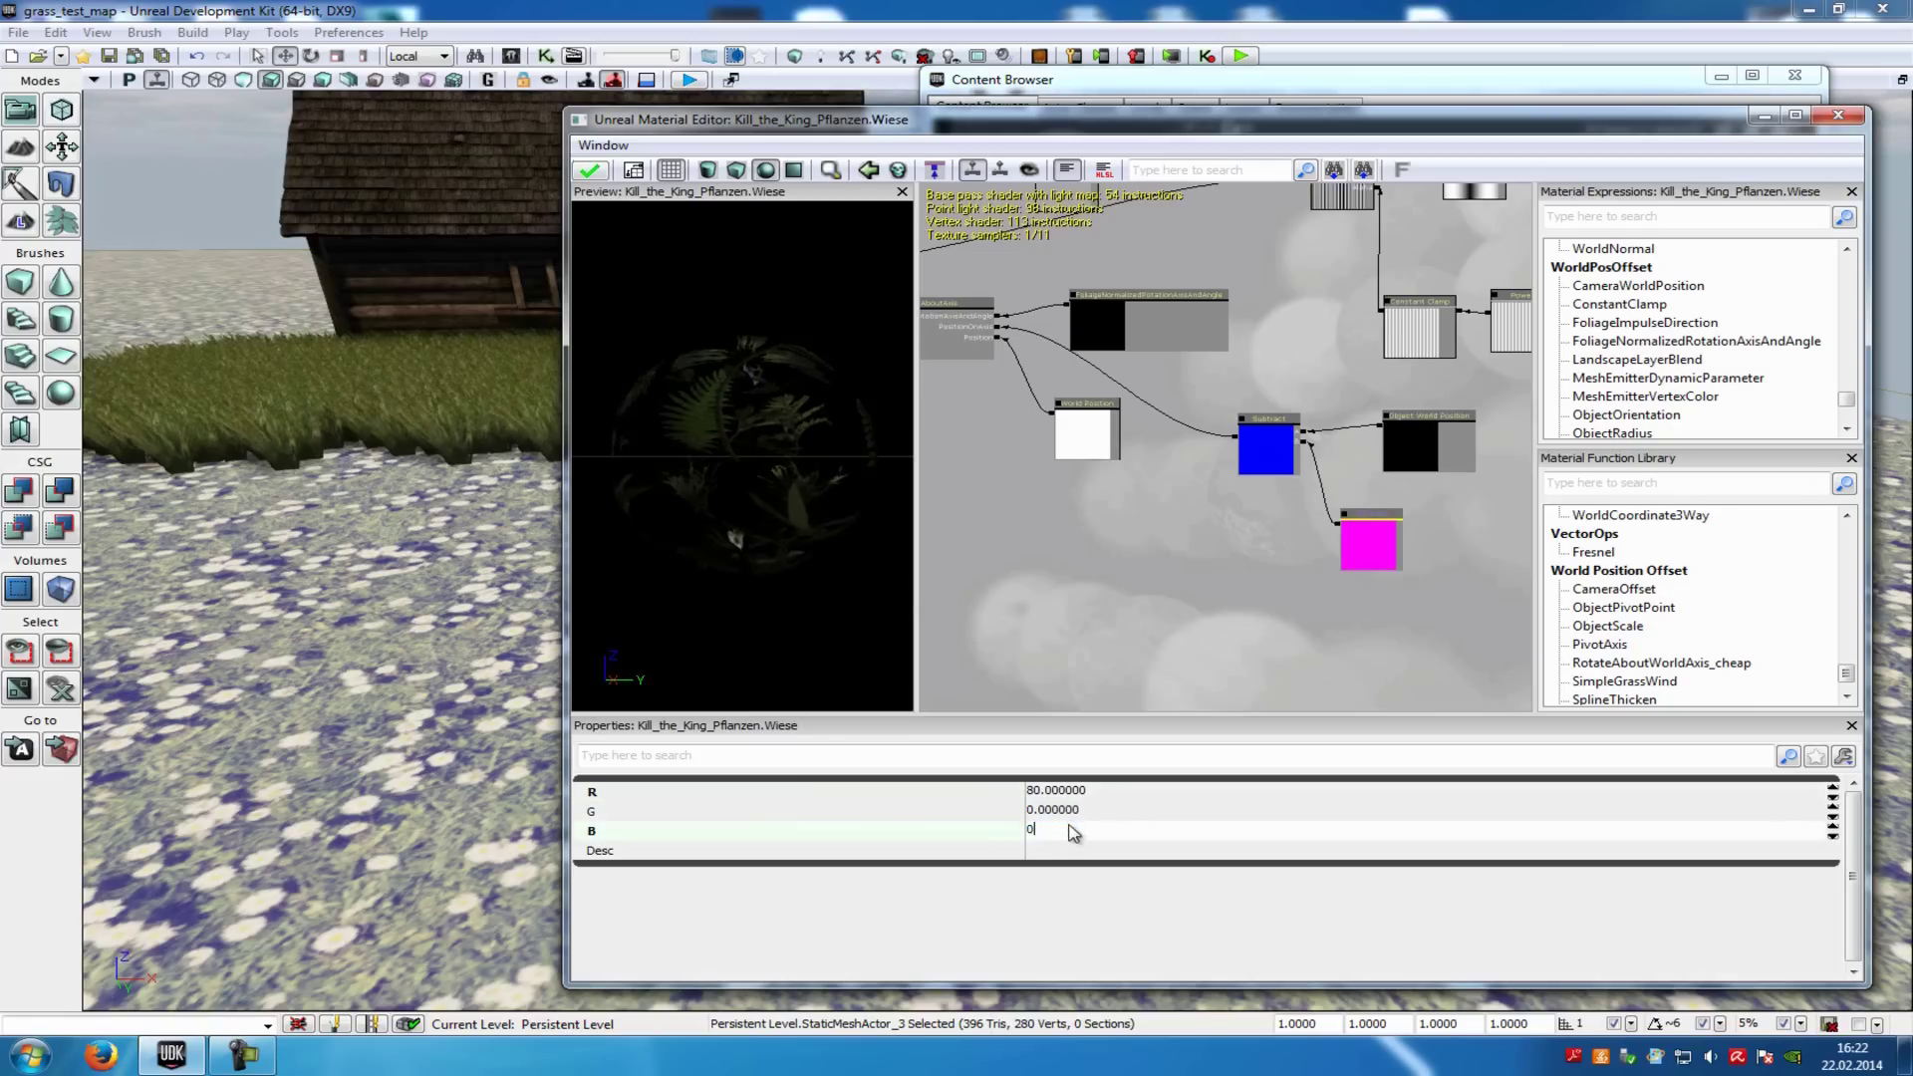
key(Return)
click(594, 173)
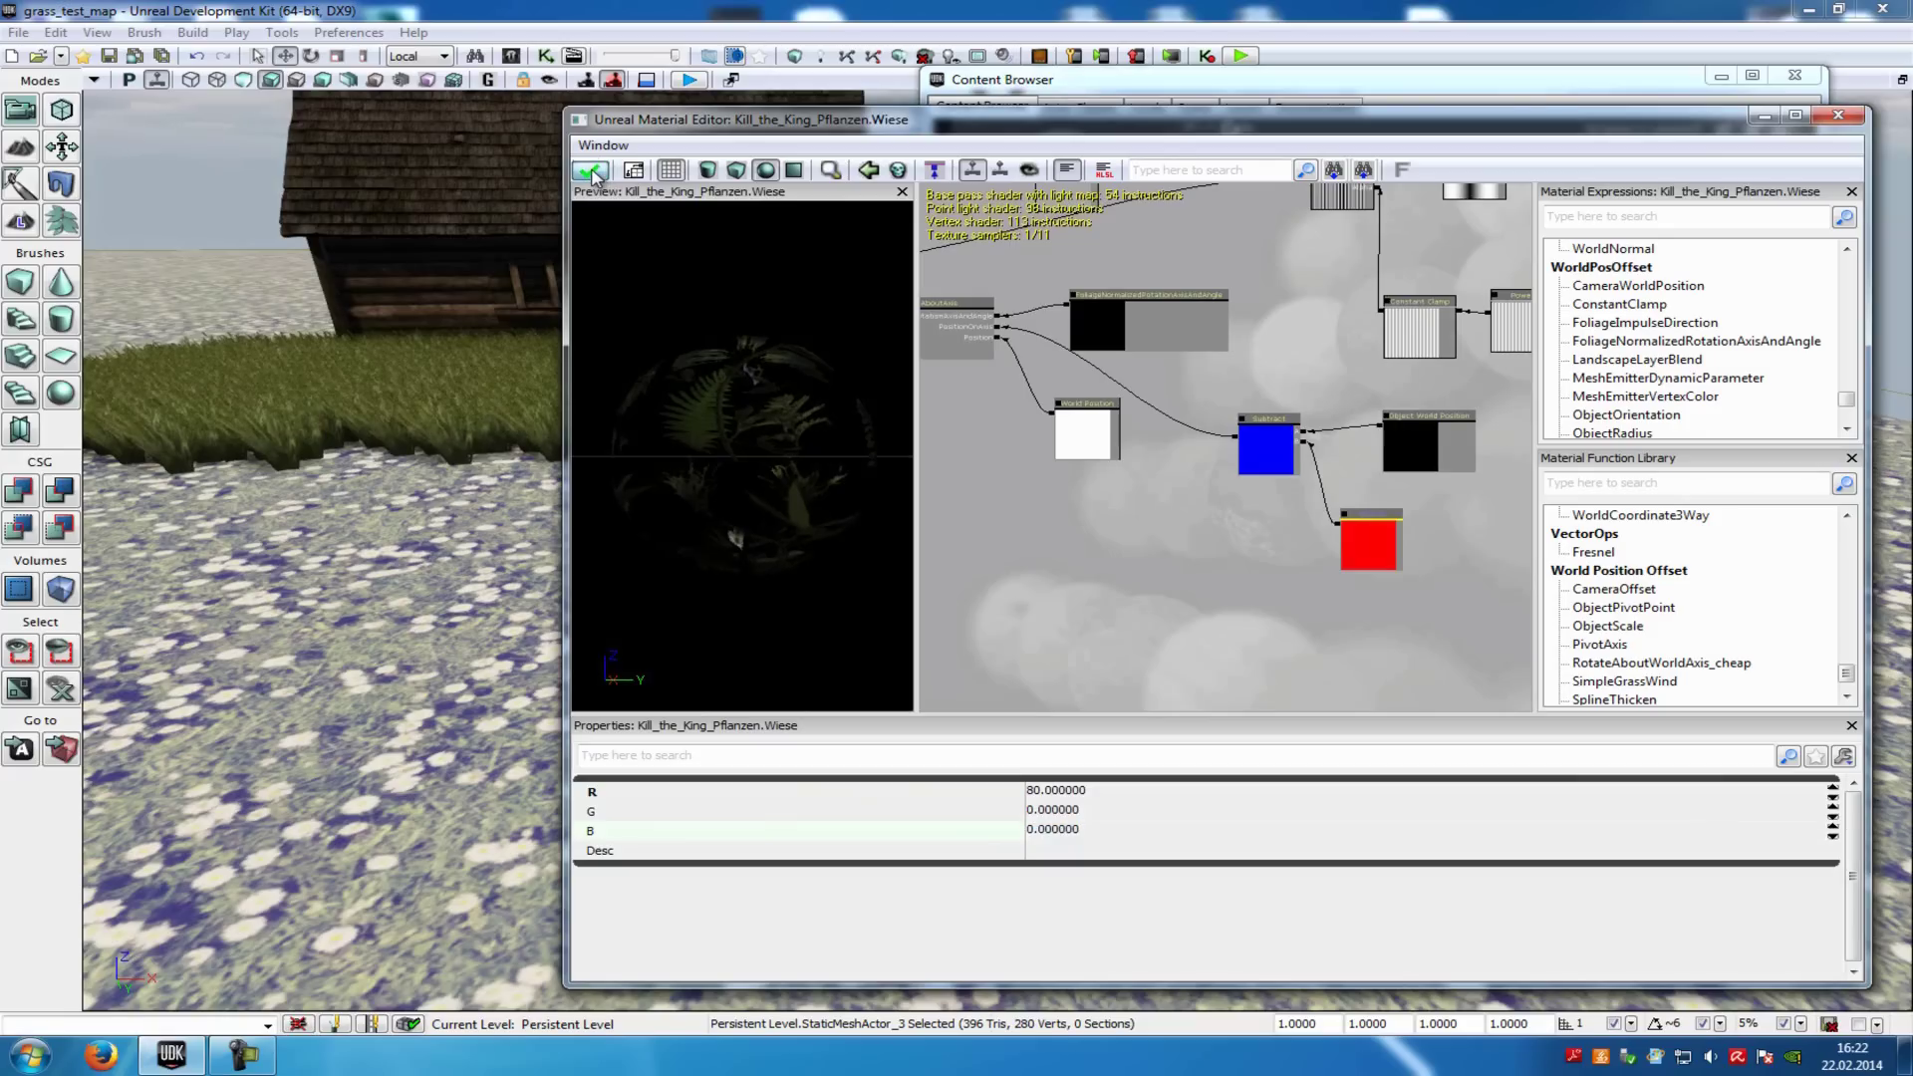
click(1839, 115)
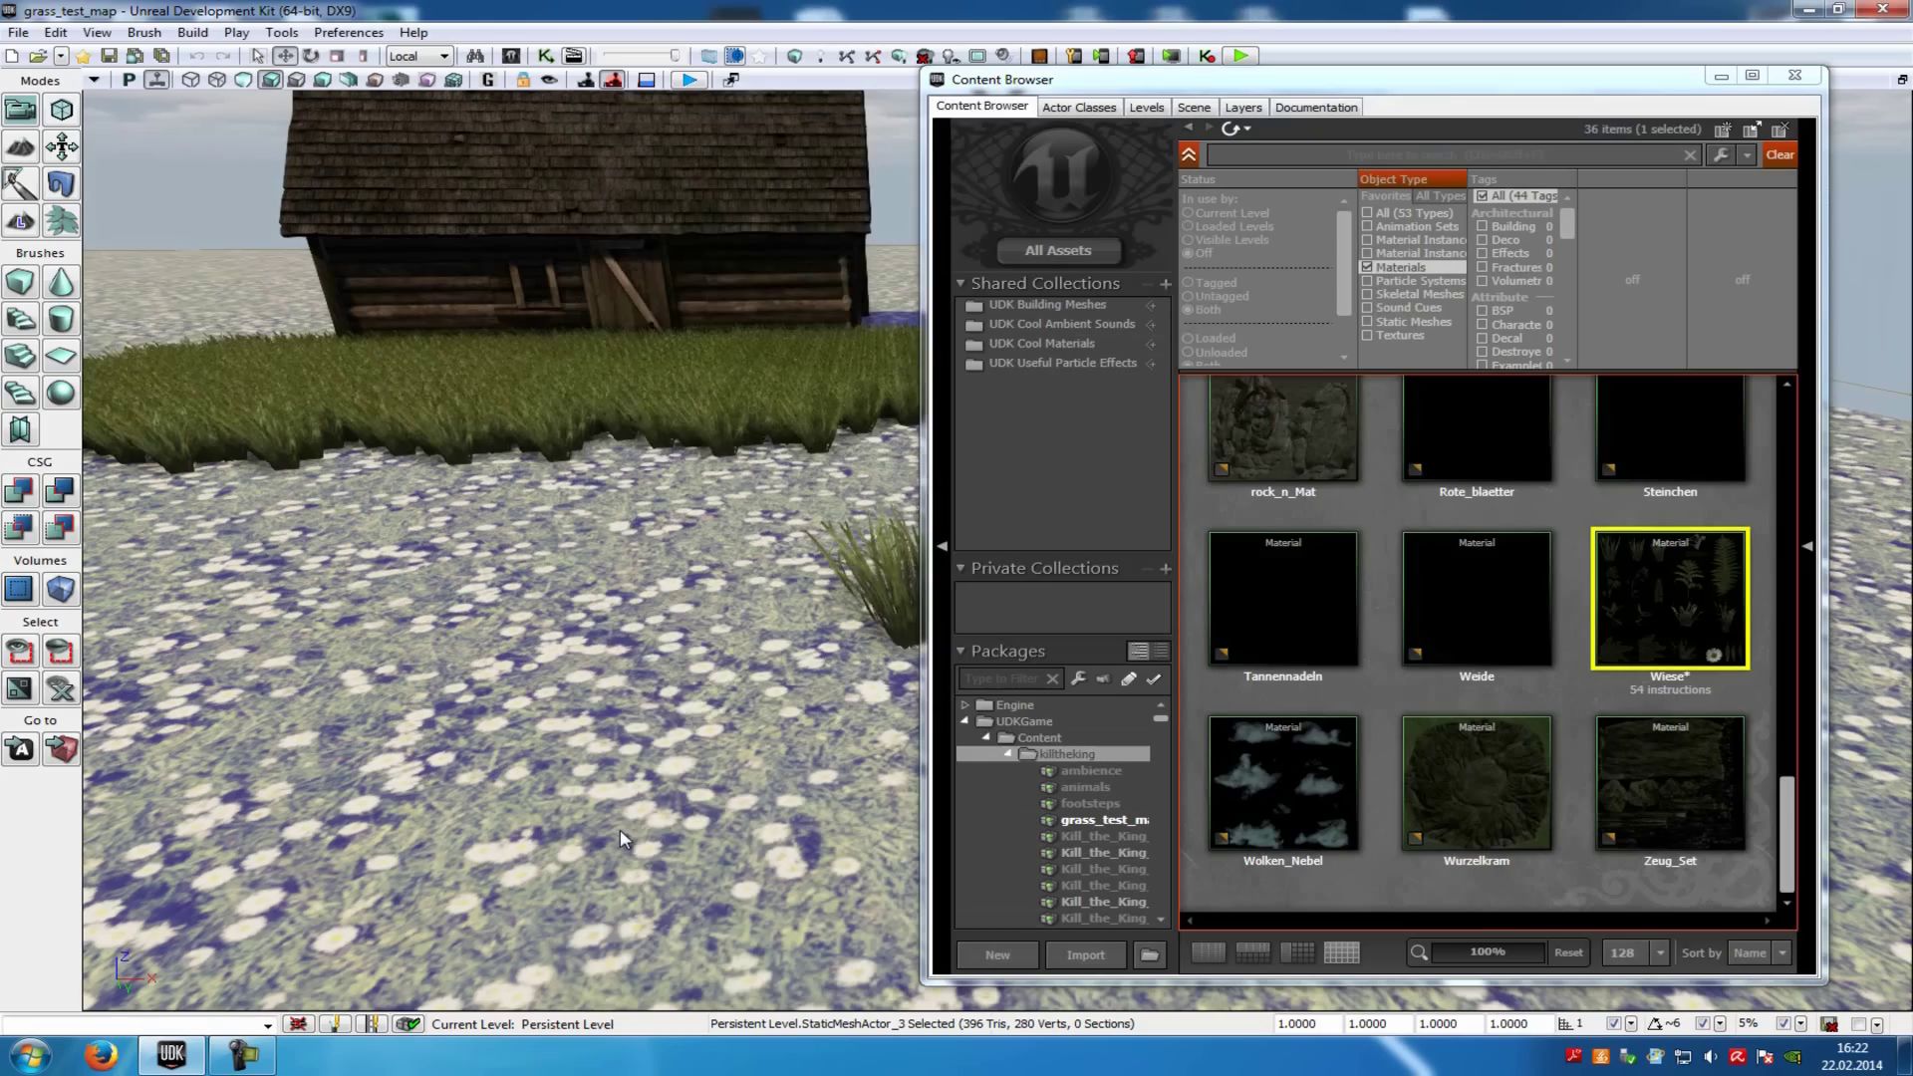
Play the level from the ground in front of the barn, walk through the grass patch to test its bending, and end the preview
right_click(620, 827)
click(703, 793)
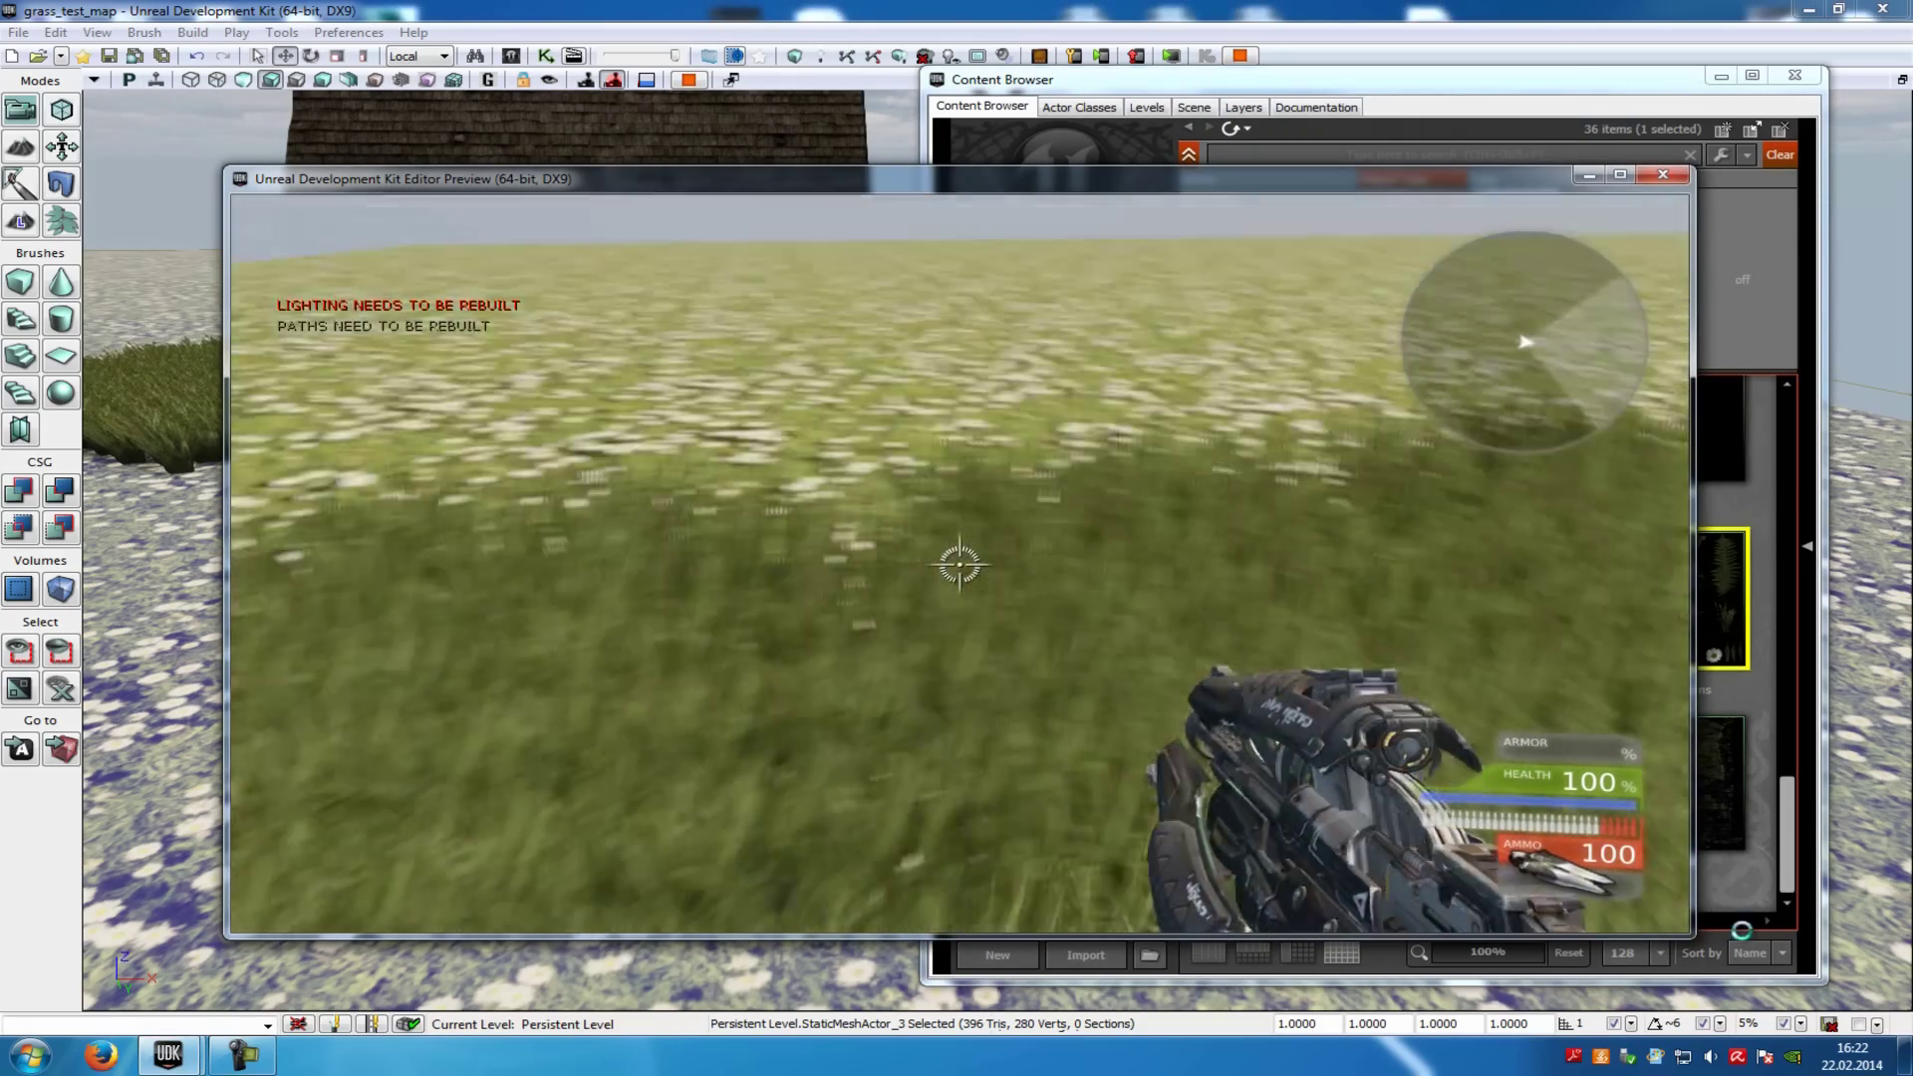
key(w)
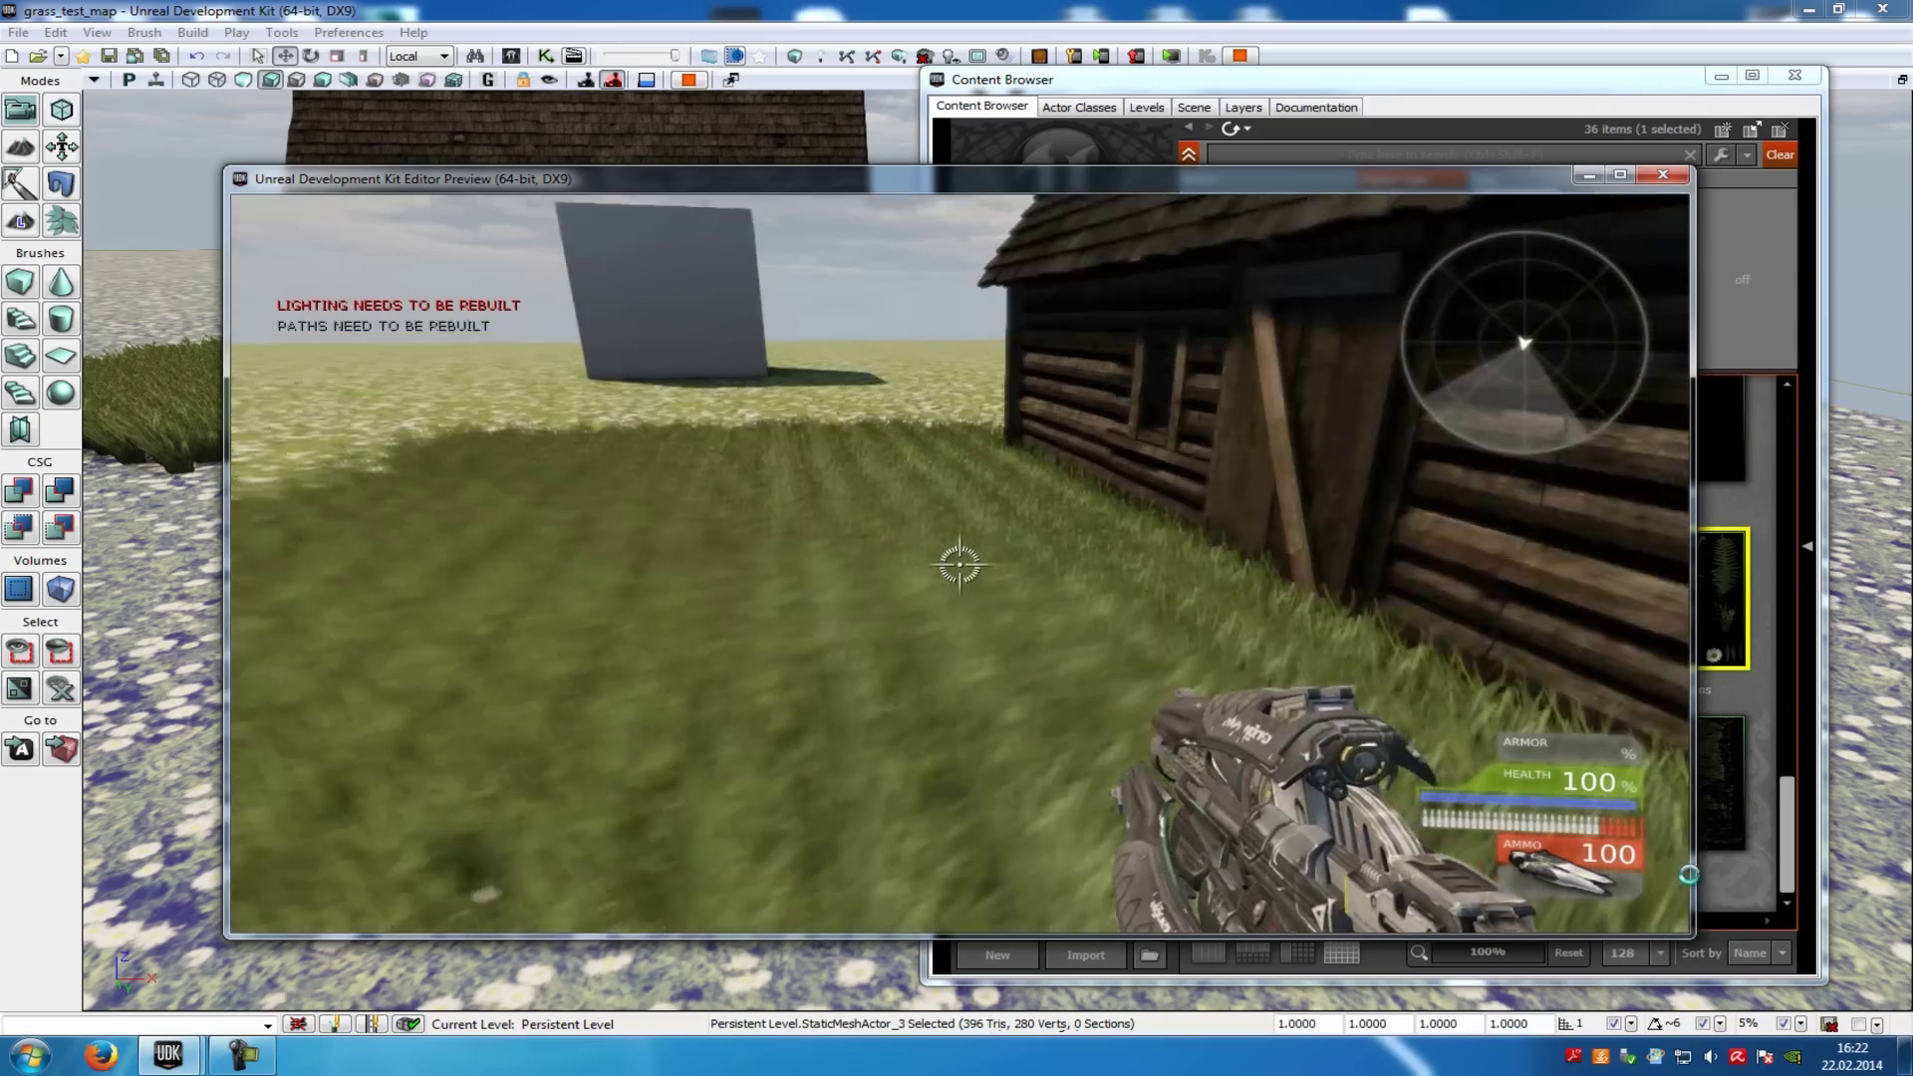
key(a)
key(s)
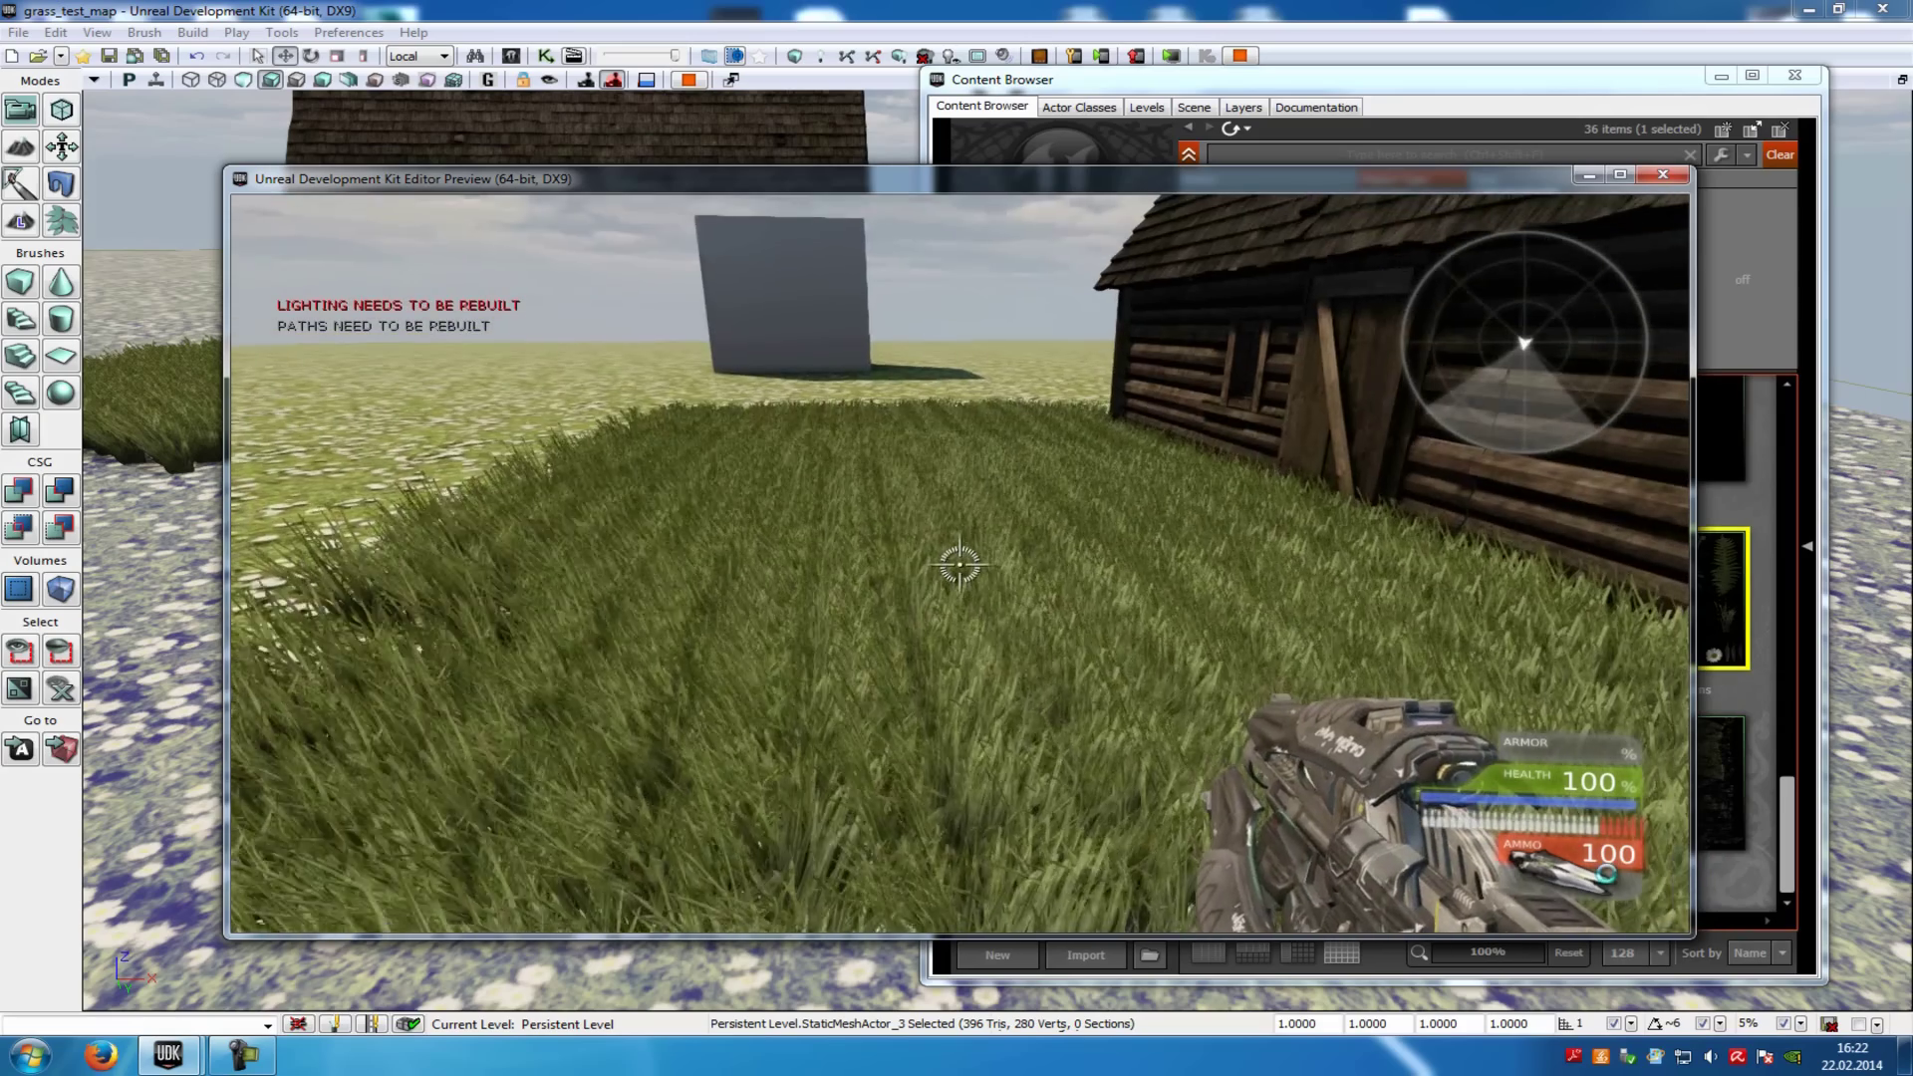
key(d)
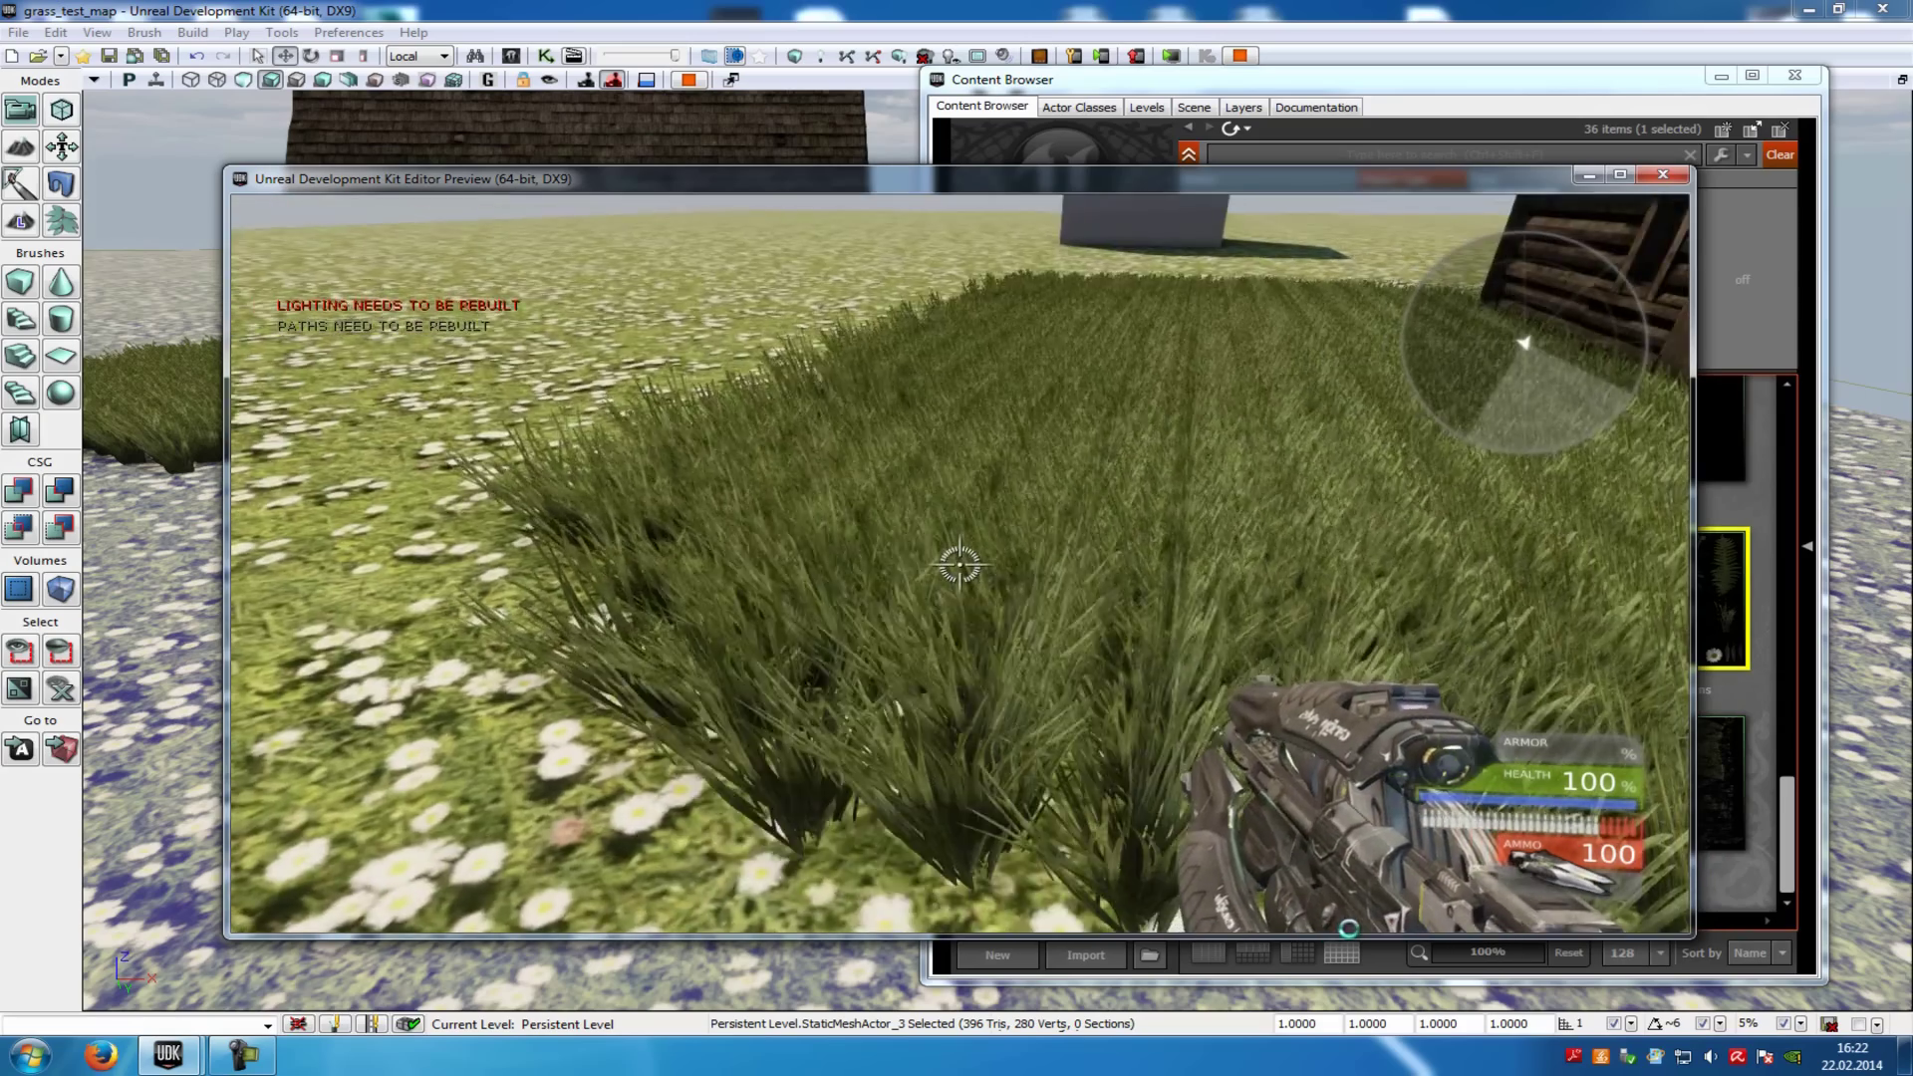
key(w)
key(s)
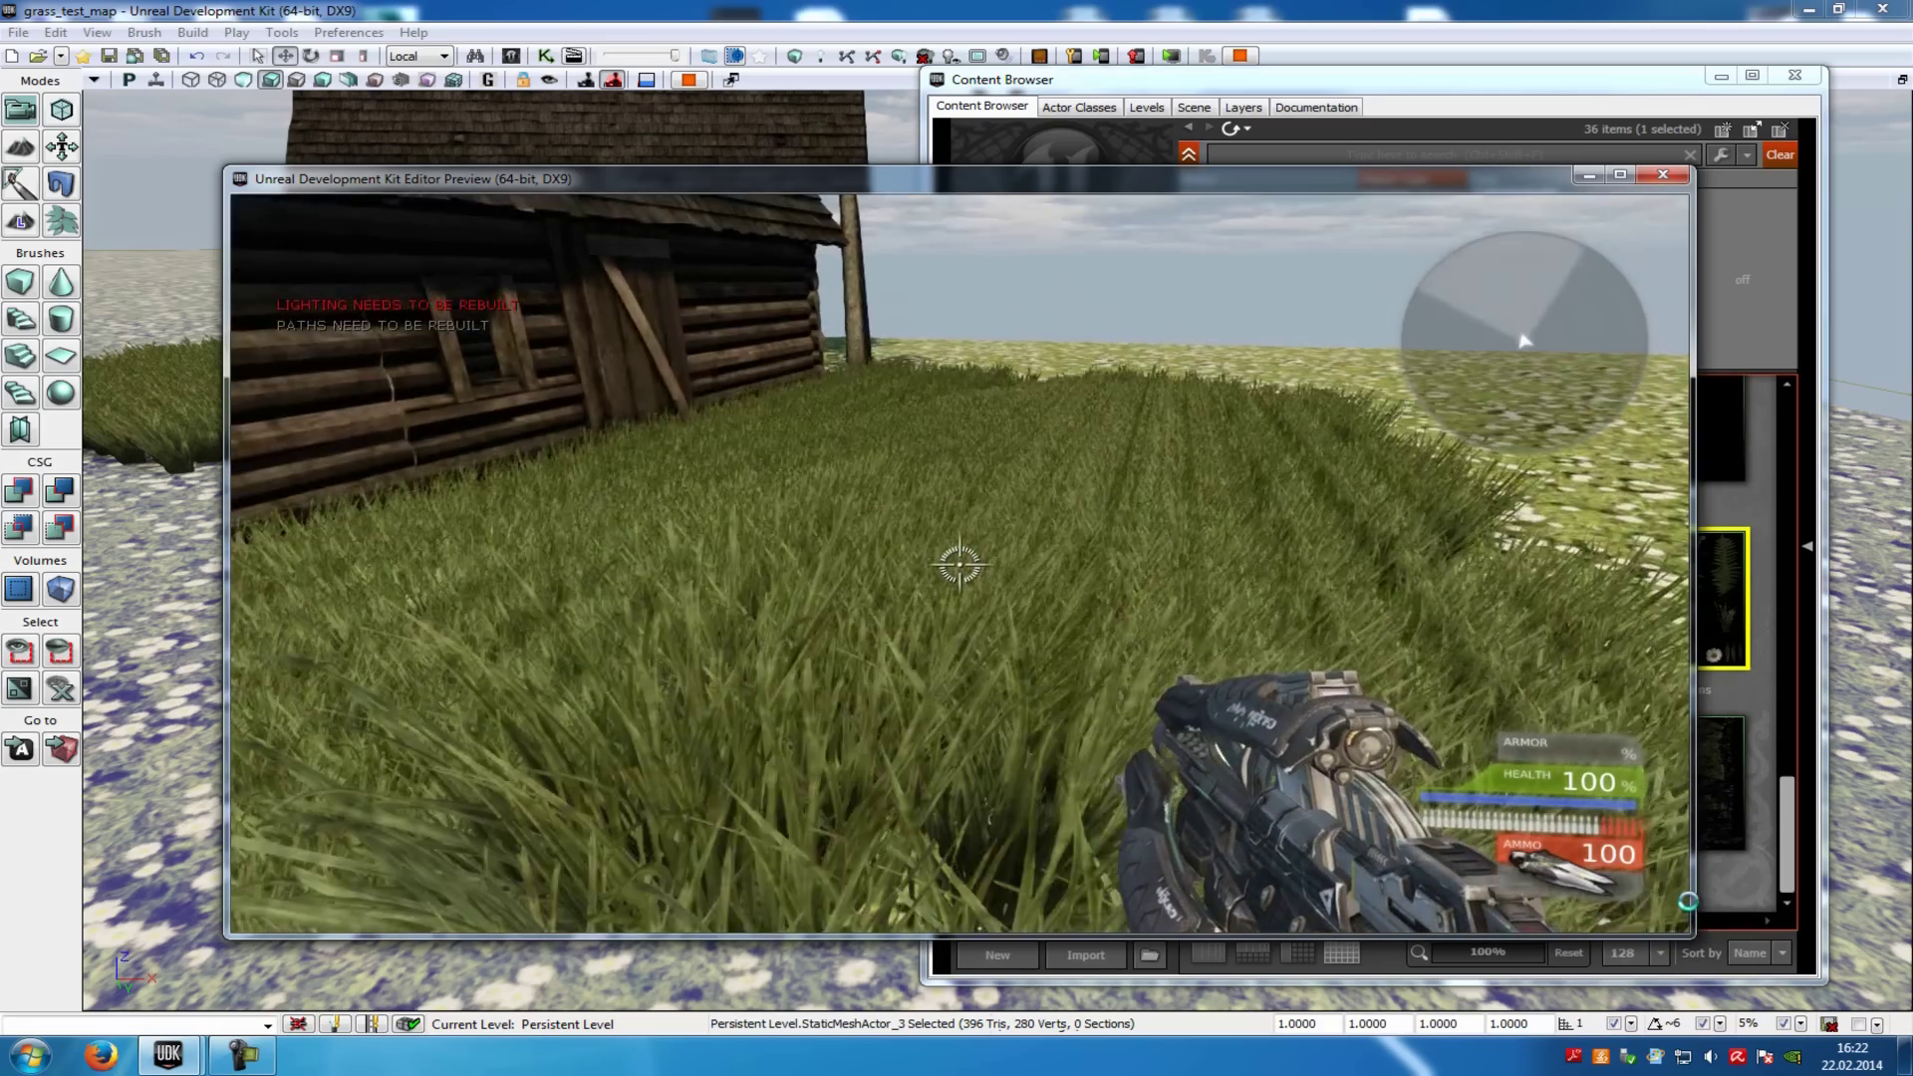
key(w)
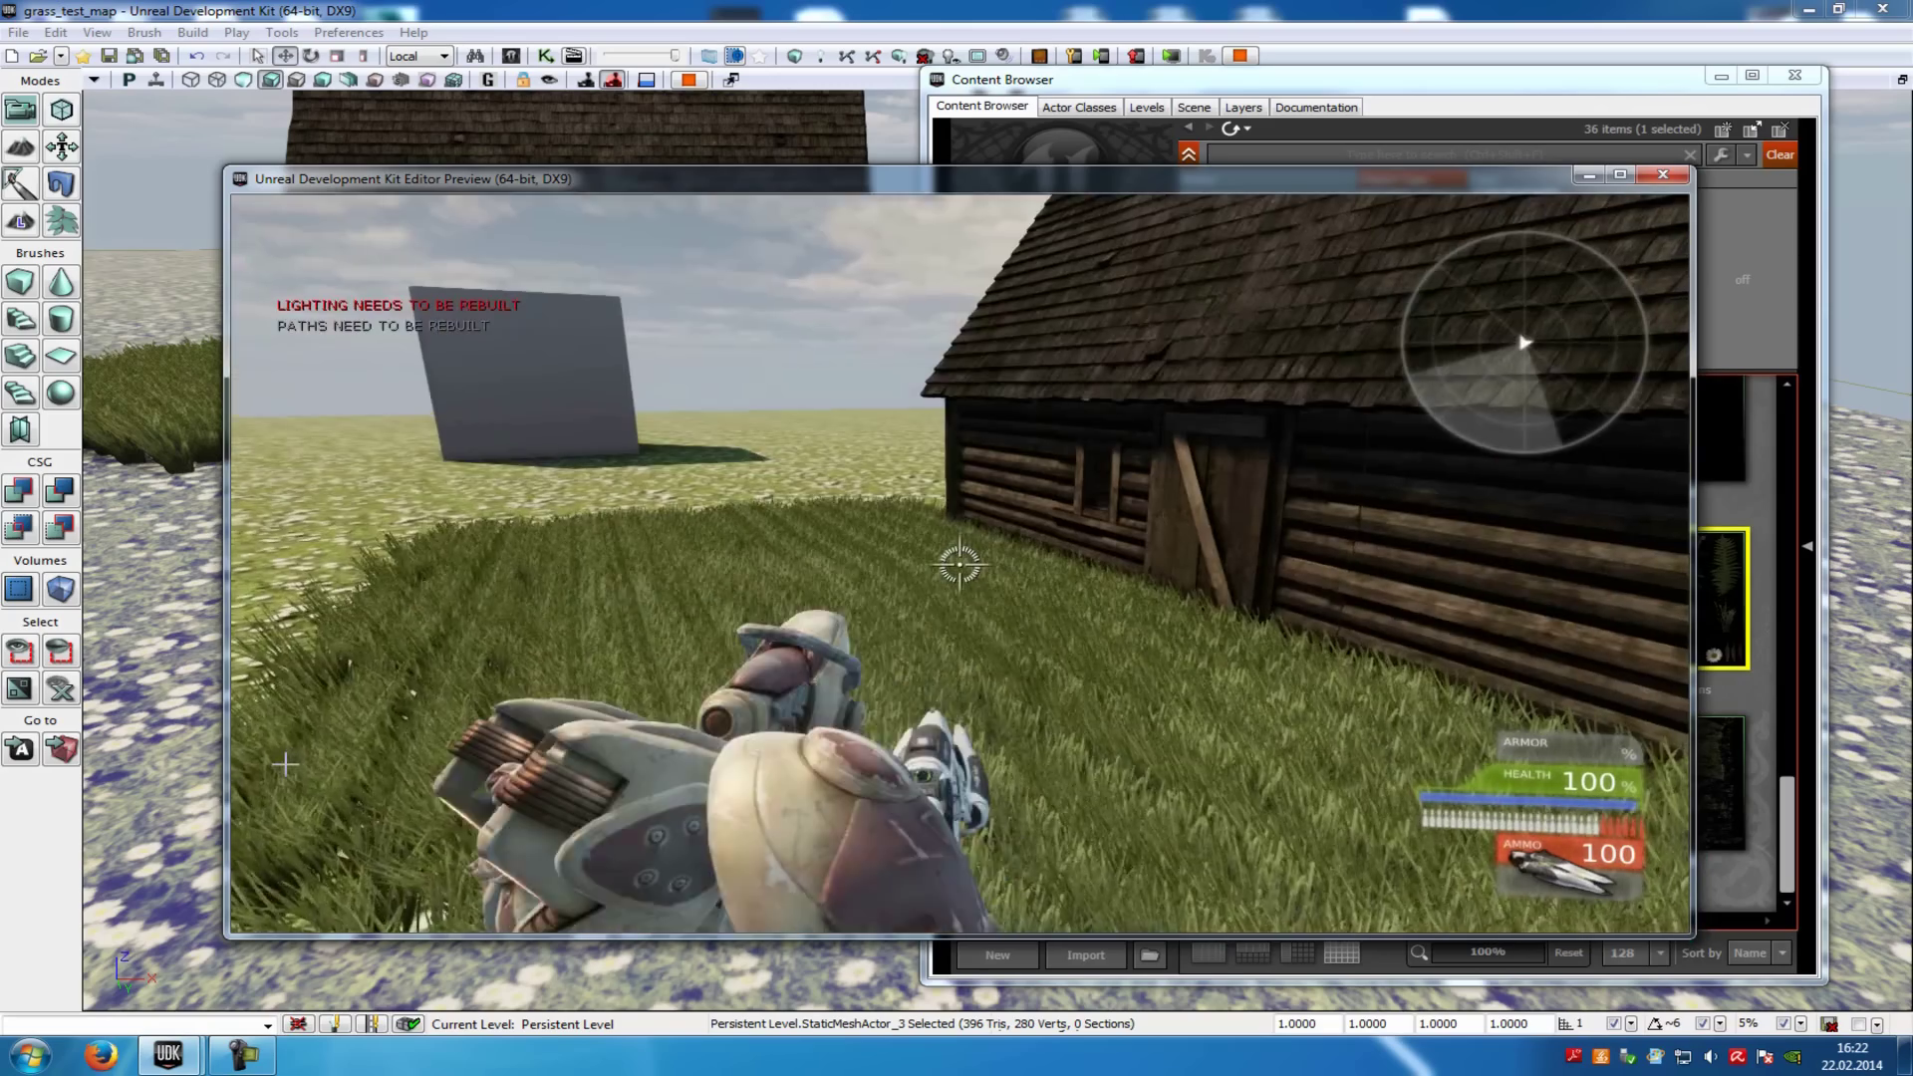
key(Escape)
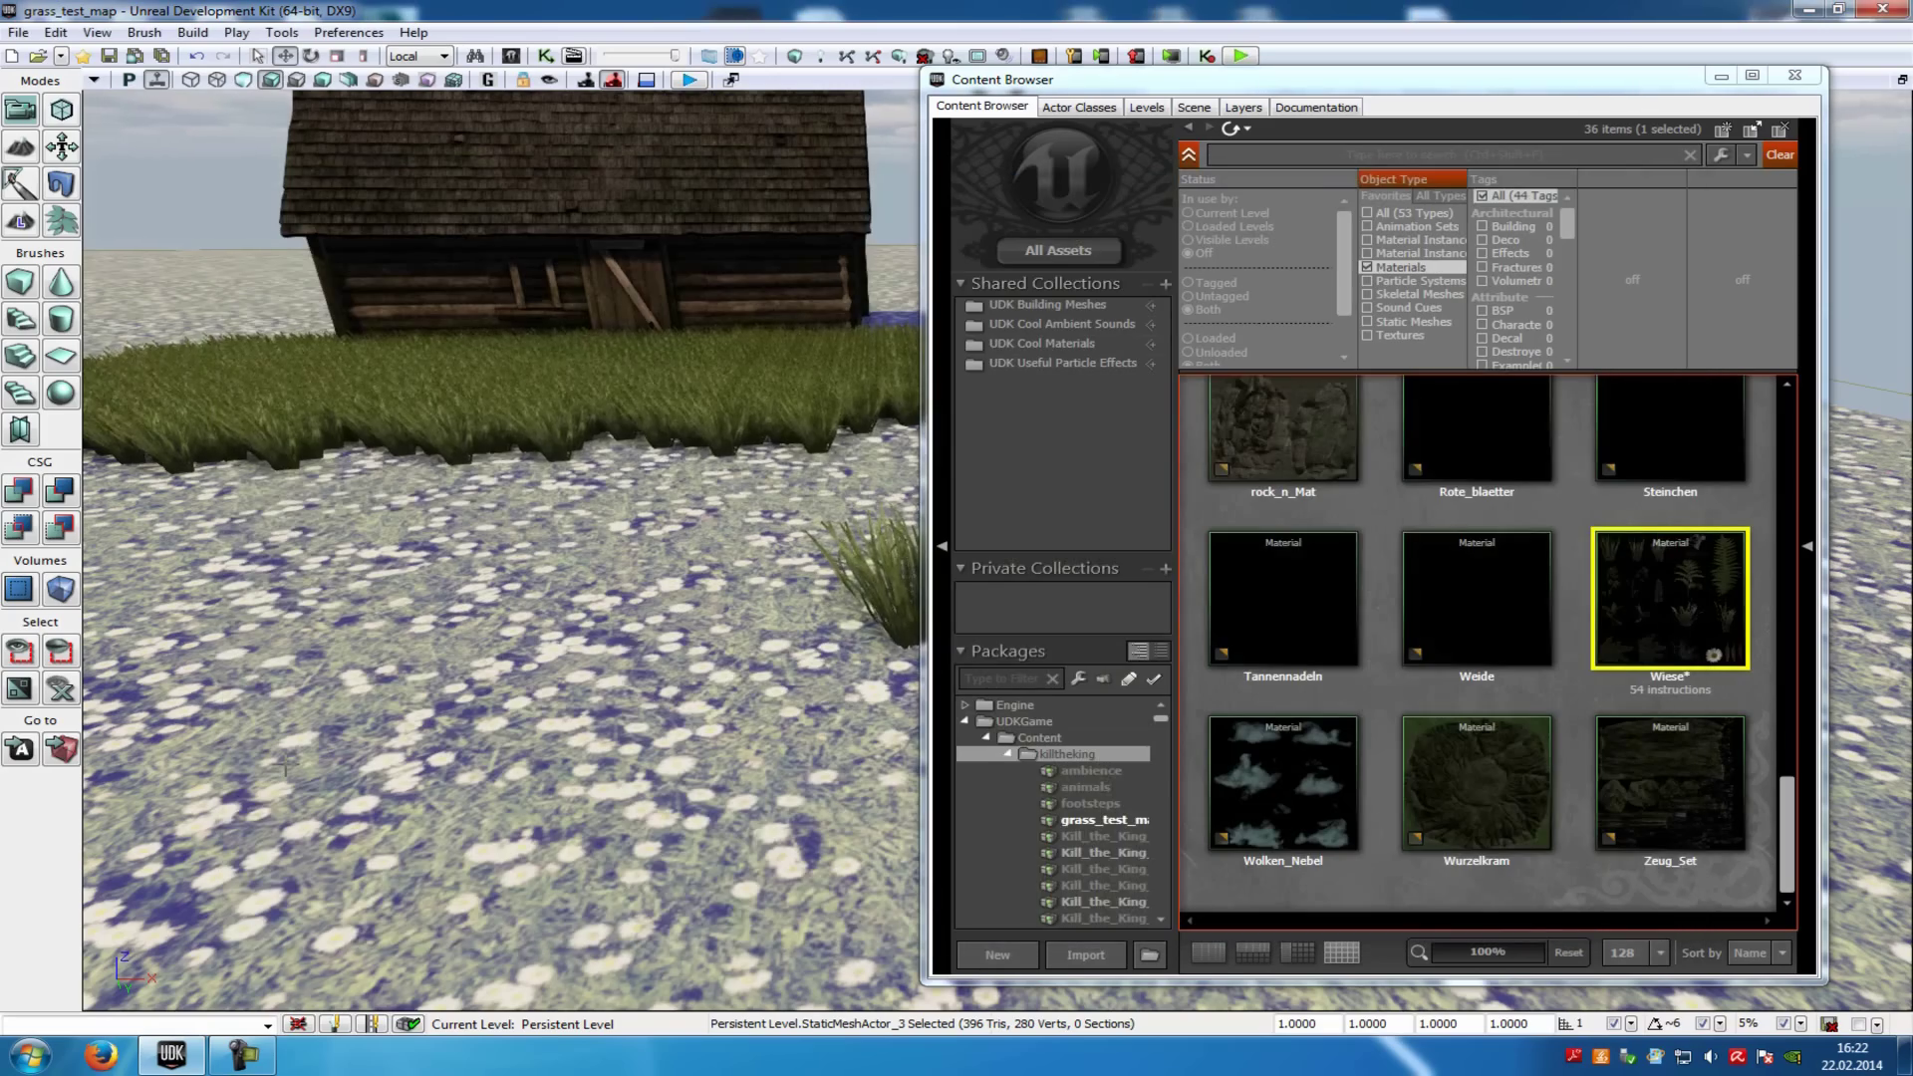